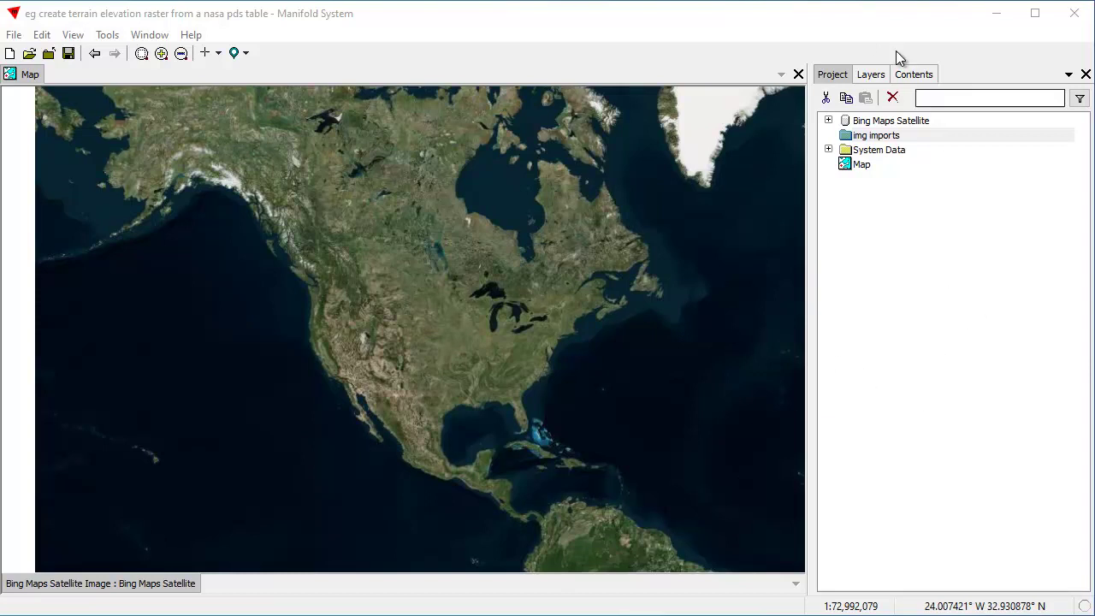
# - Select the img imports folder as the destination for imported files
pyautogui.click(873, 169)
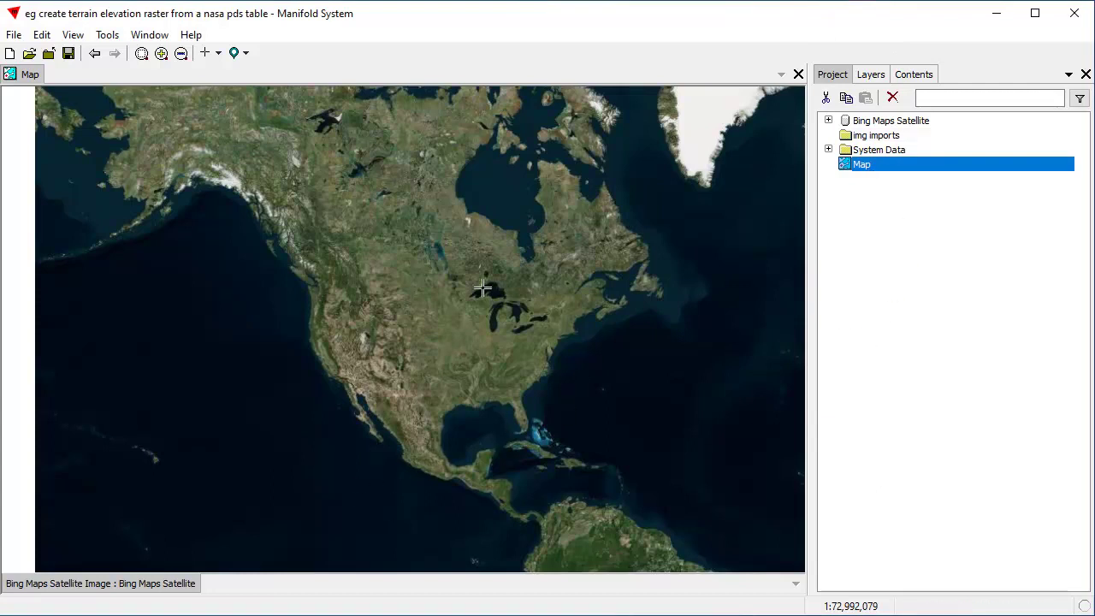
pyautogui.click(907, 325)
pyautogui.click(886, 136)
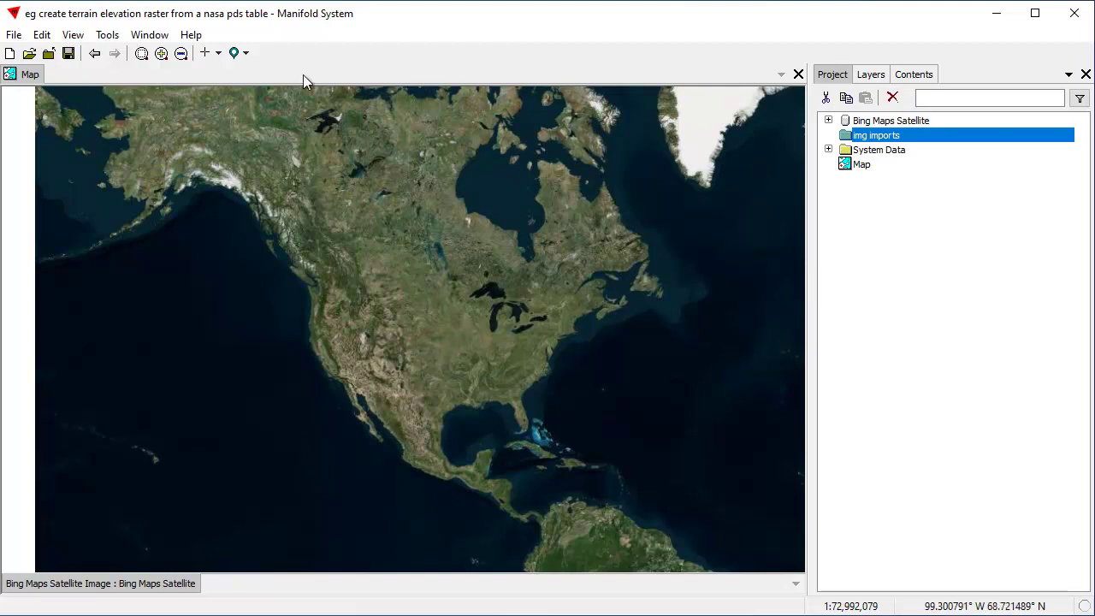
# - Import bbmesa2x2.img, schooner2x2.img and sedan2x2.img from PDS/atm_9001/data
pyautogui.click(14, 36)
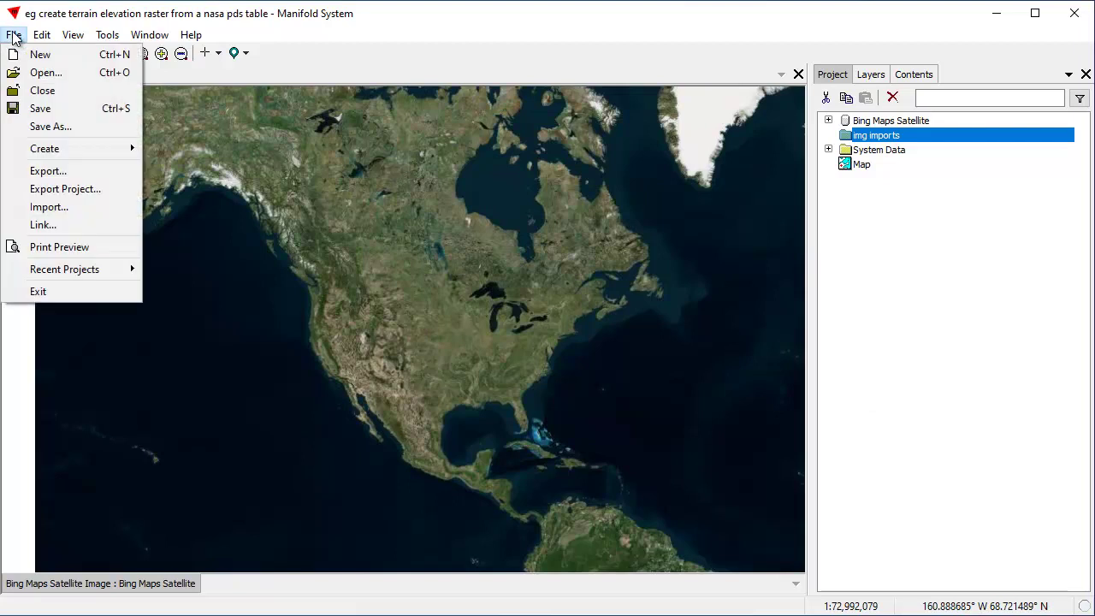
pyautogui.click(48, 207)
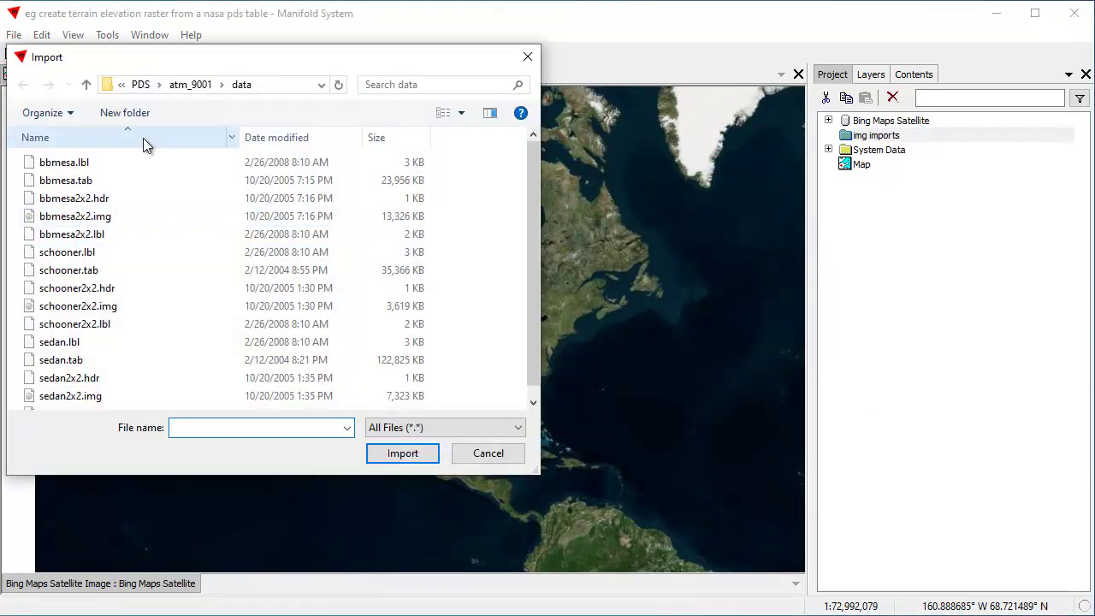
pyautogui.click(87, 84)
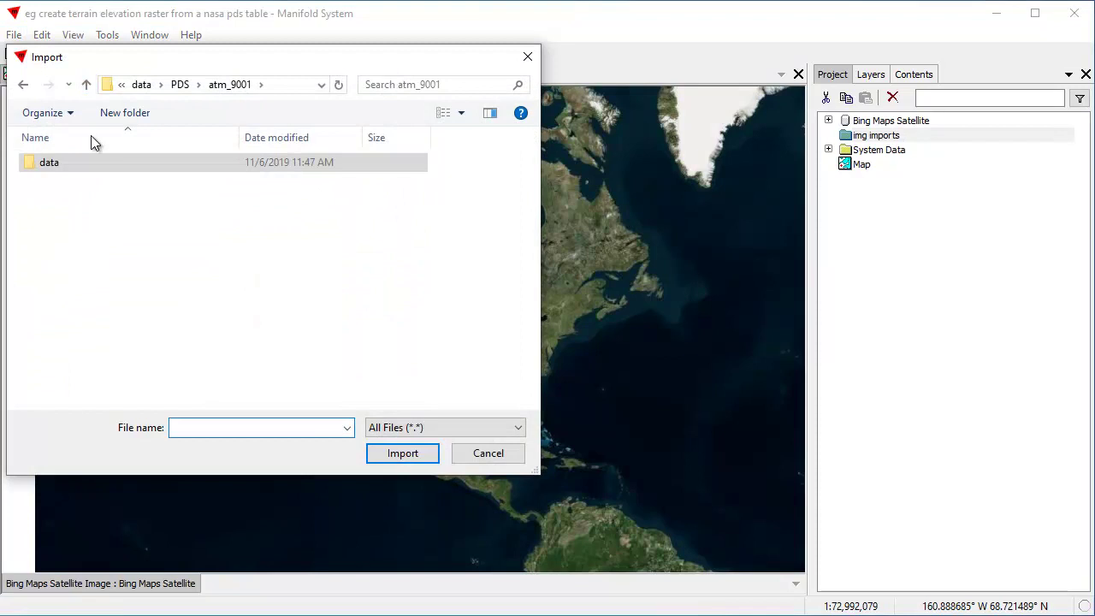
pyautogui.click(87, 84)
pyautogui.doubleClick(106, 166)
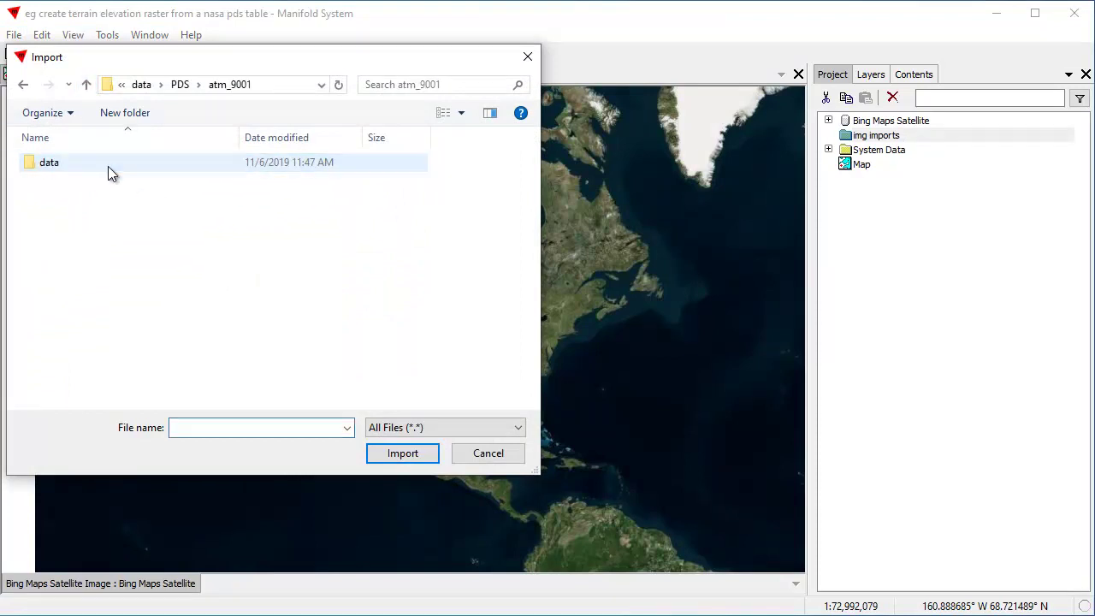
pyautogui.doubleClick(73, 162)
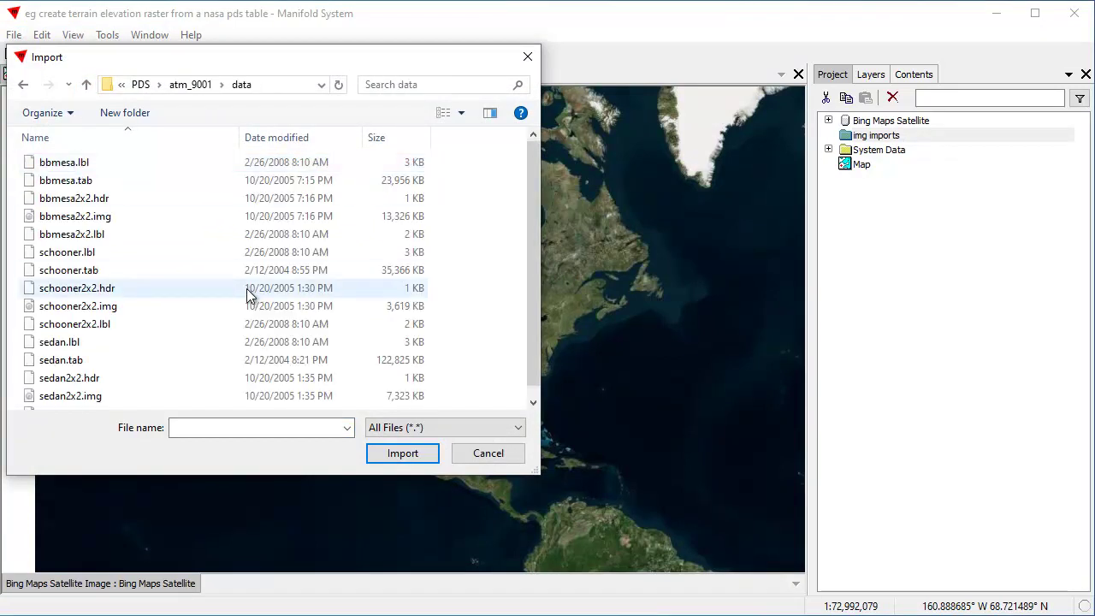
pyautogui.click(109, 217)
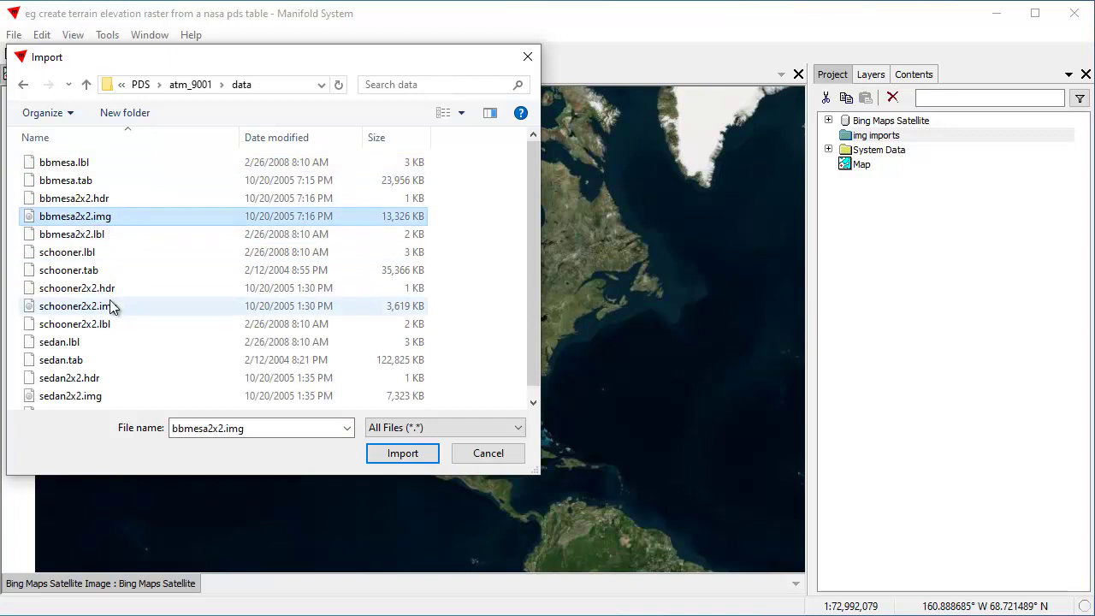
pyautogui.keyDown('ctrl'); pyautogui.click(111, 306); pyautogui.keyUp('ctrl')
pyautogui.keyDown('ctrl'); pyautogui.click(98, 398); pyautogui.keyUp('ctrl')
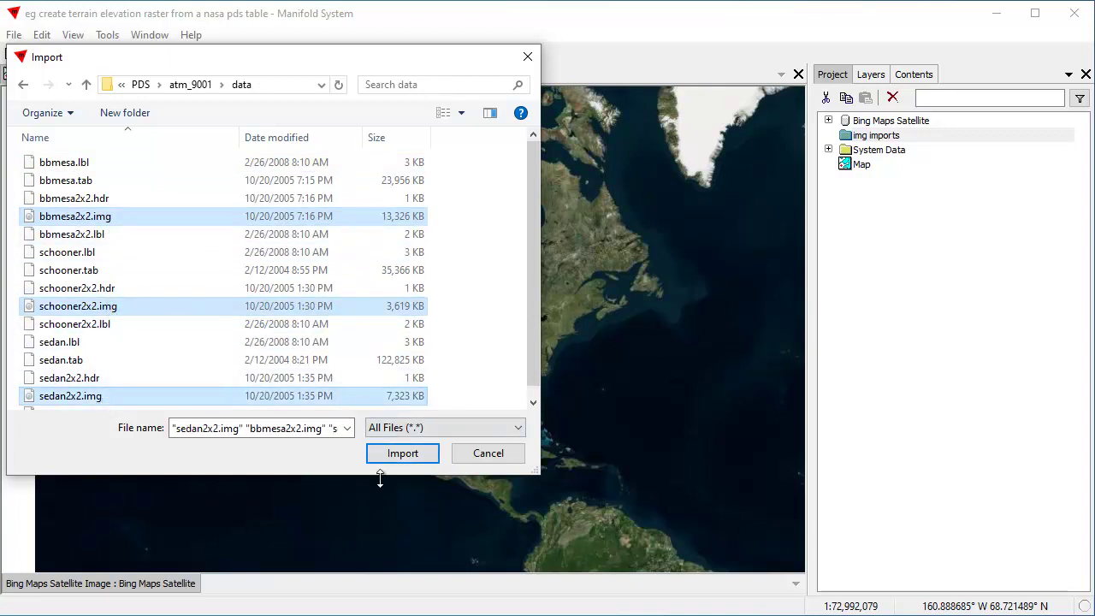
pyautogui.click(403, 454)
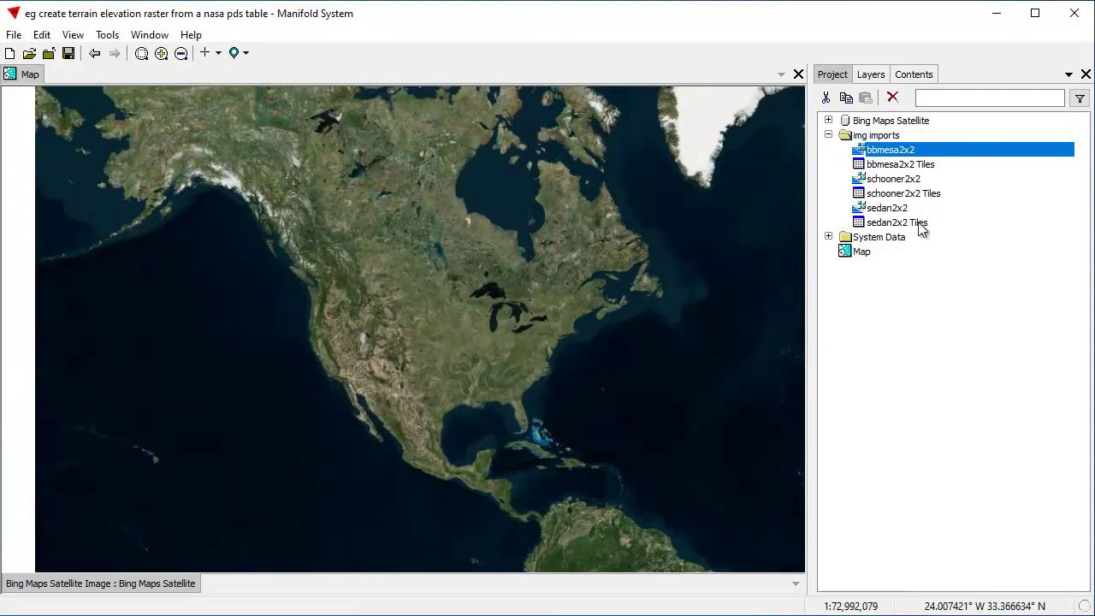
# - Add the three imported images as layers to the Map
pyautogui.keyDown('ctrl'); pyautogui.click(891, 180); pyautogui.keyUp('ctrl')
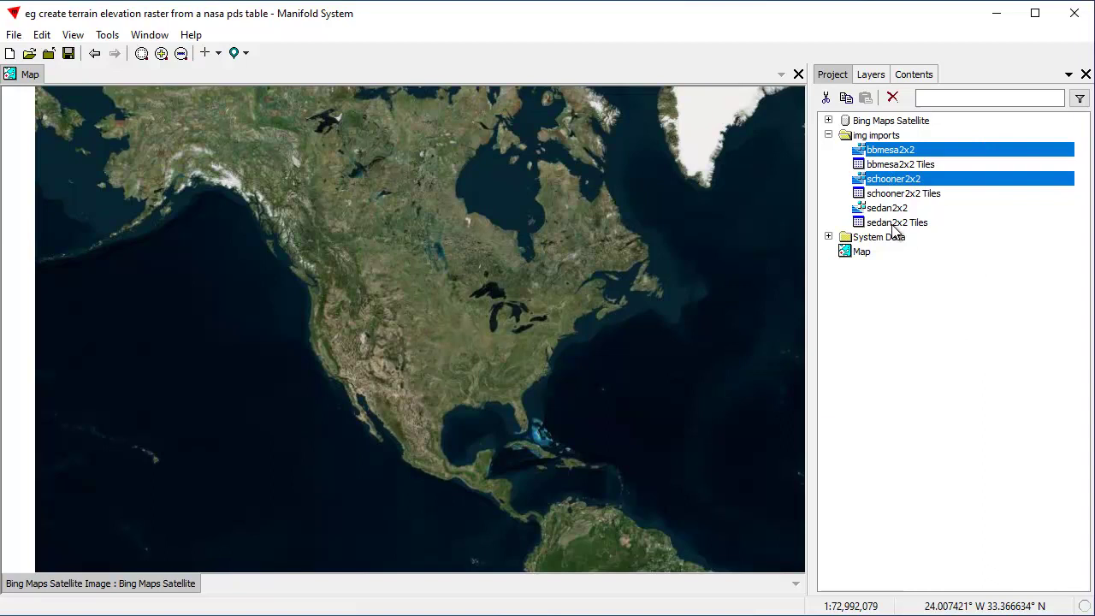
pyautogui.keyDown('ctrl'); pyautogui.click(892, 209); pyautogui.keyUp('ctrl')
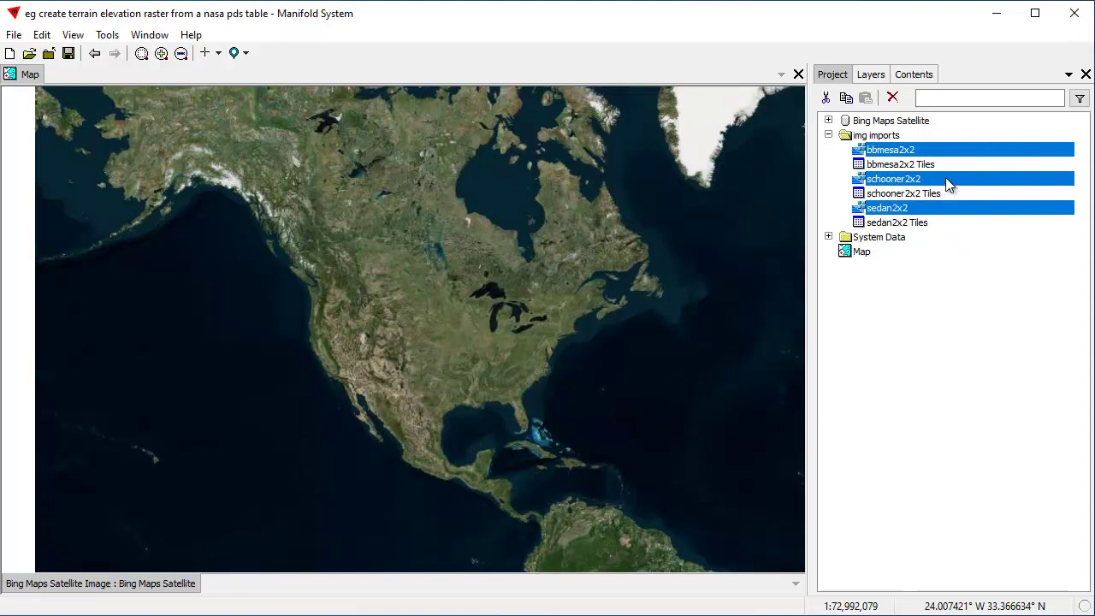
pyautogui.moveTo(947, 186); pyautogui.dragTo(556, 248)
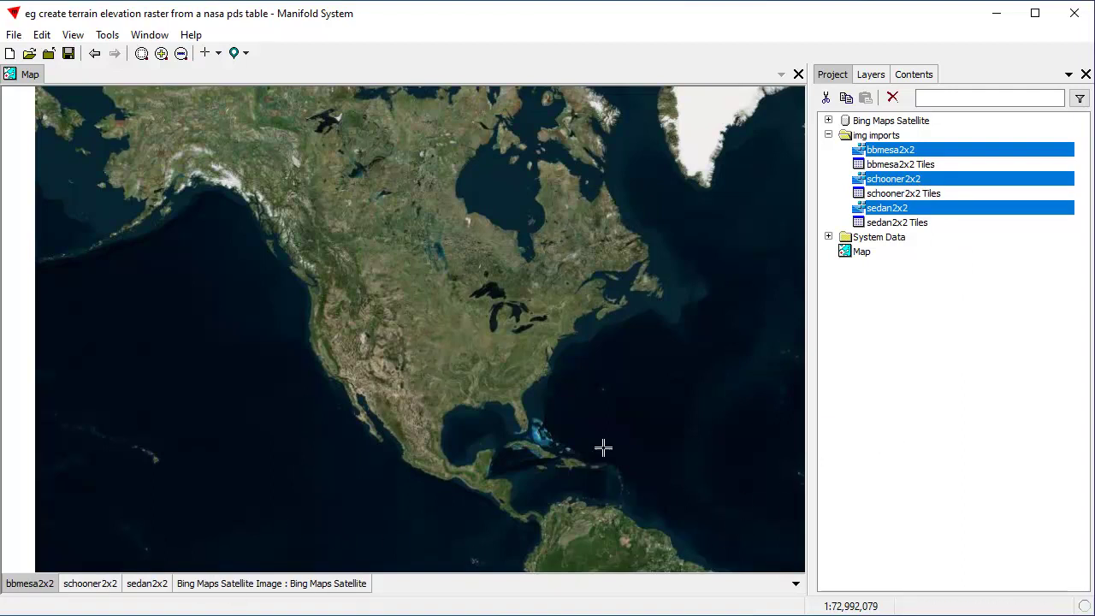
pyautogui.click(828, 135)
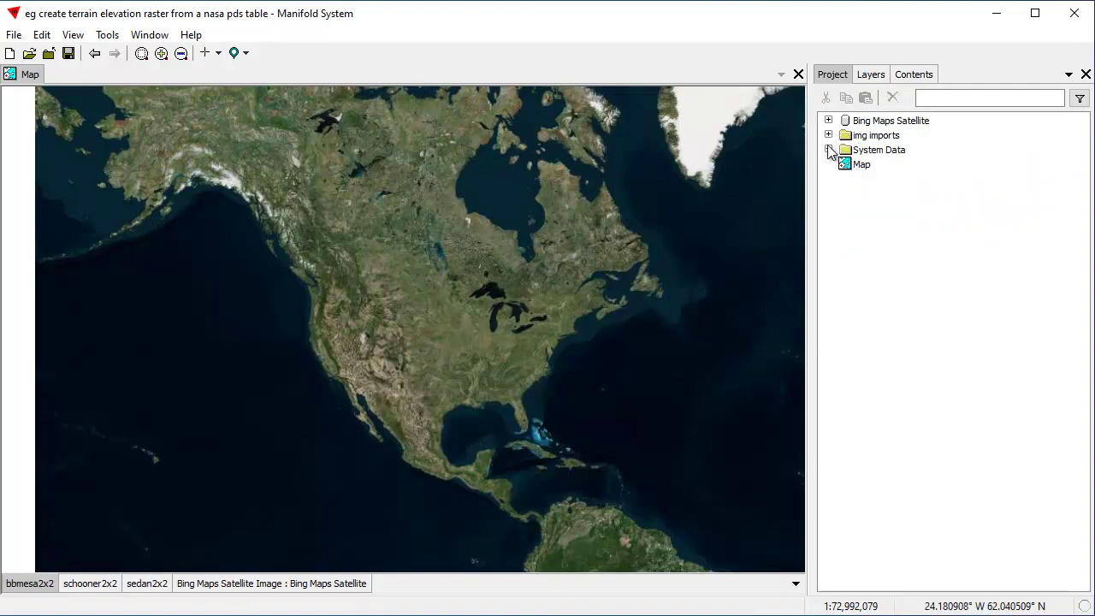
# - Style sedan2x2 with 10 equal-interval breaks in the CB Spectral palette
pyautogui.doubleClick(147, 586)
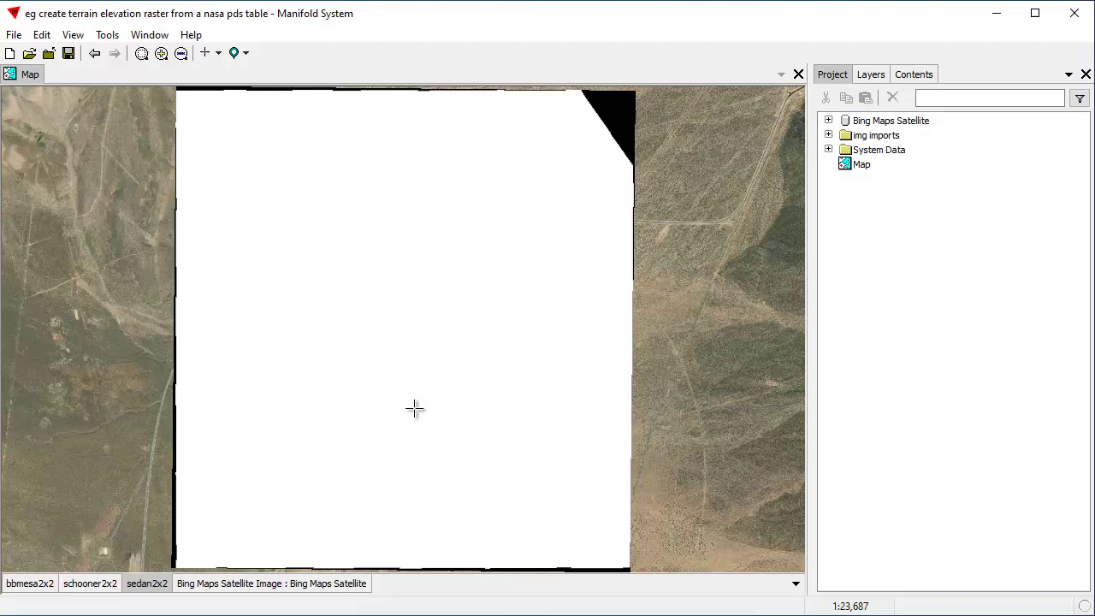
pyautogui.click(914, 75)
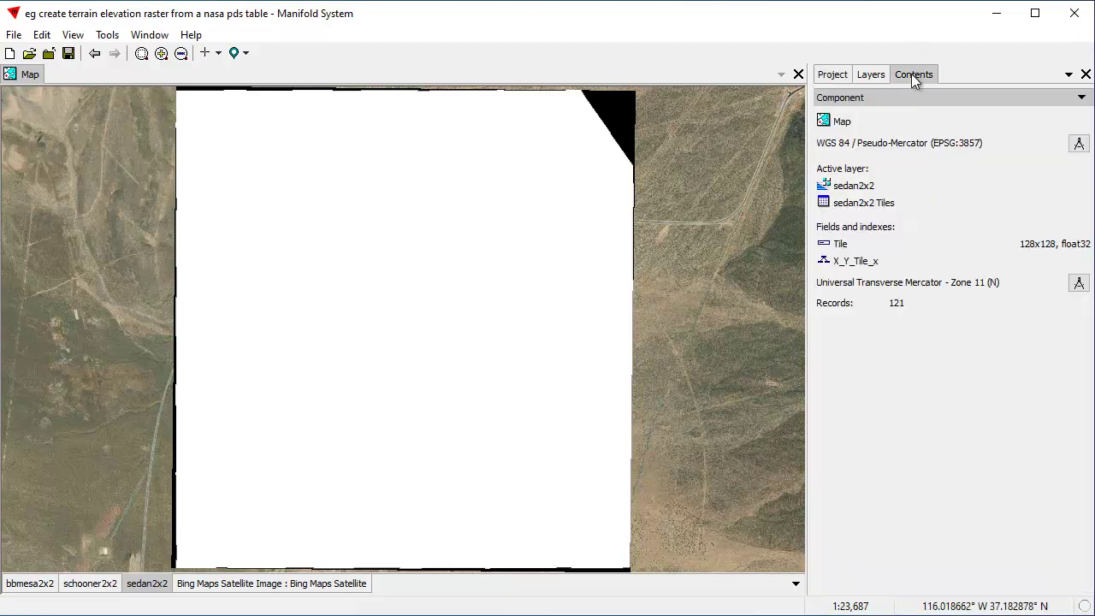
pyautogui.click(873, 99)
pyautogui.click(870, 173)
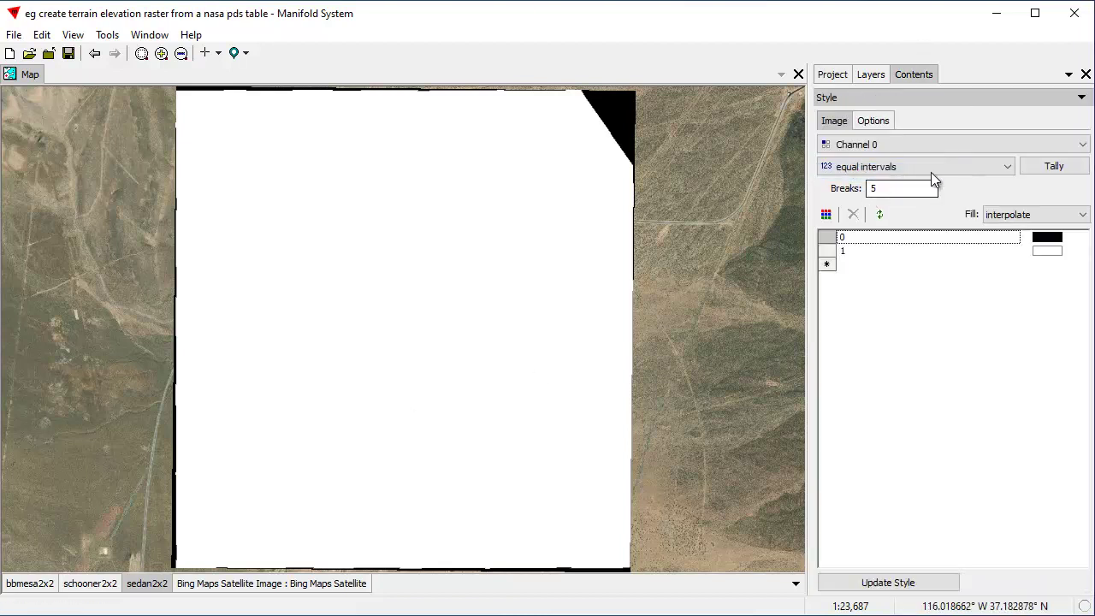
pyautogui.moveTo(928, 188); pyautogui.dragTo(864, 188)
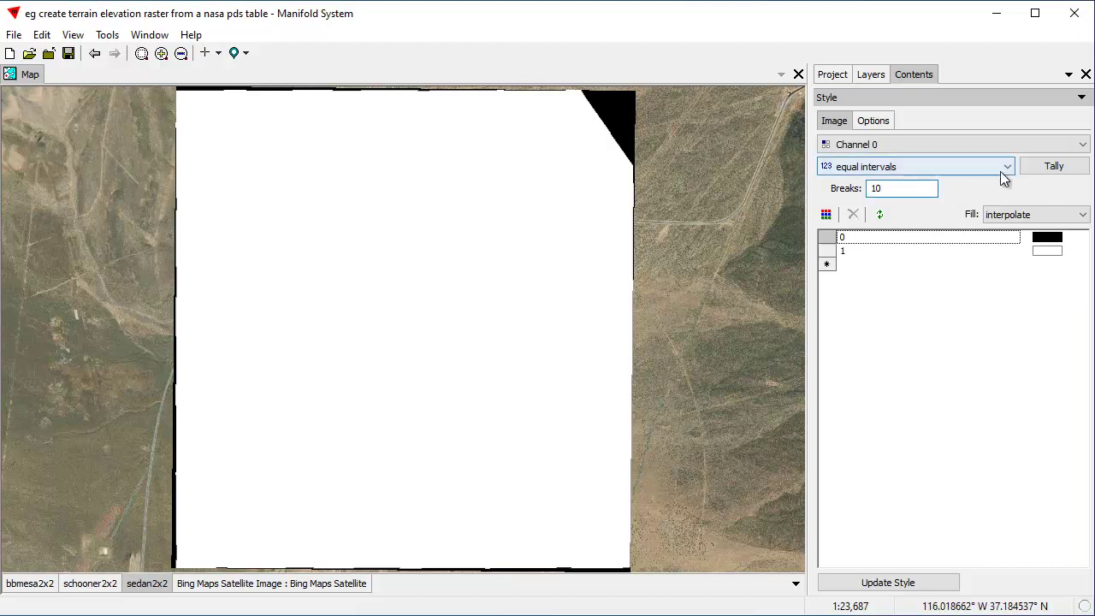
pyautogui.click(1052, 166)
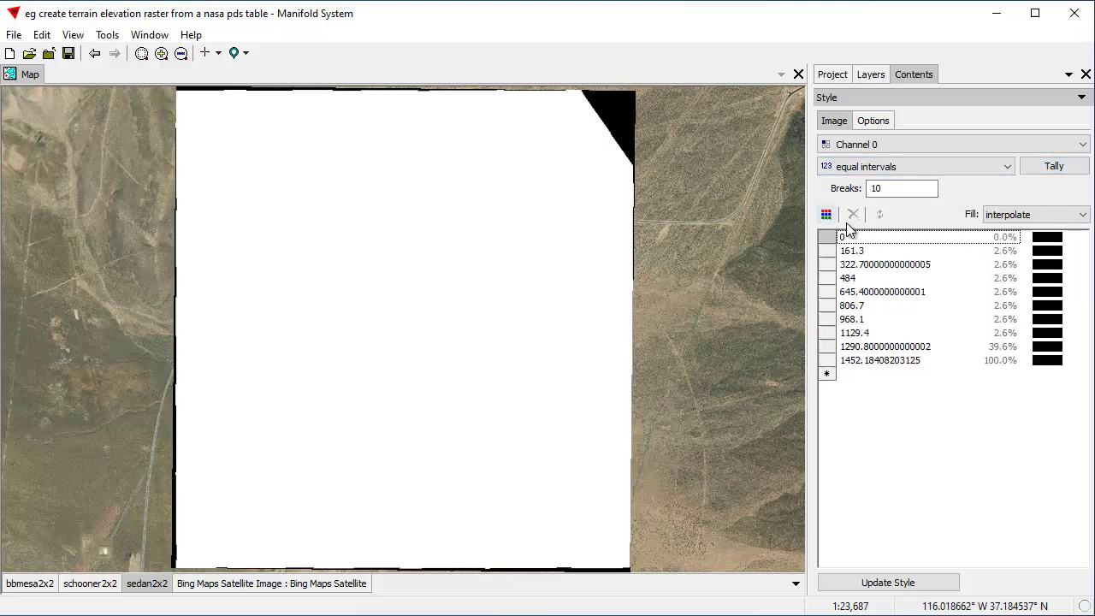
pyautogui.click(824, 214)
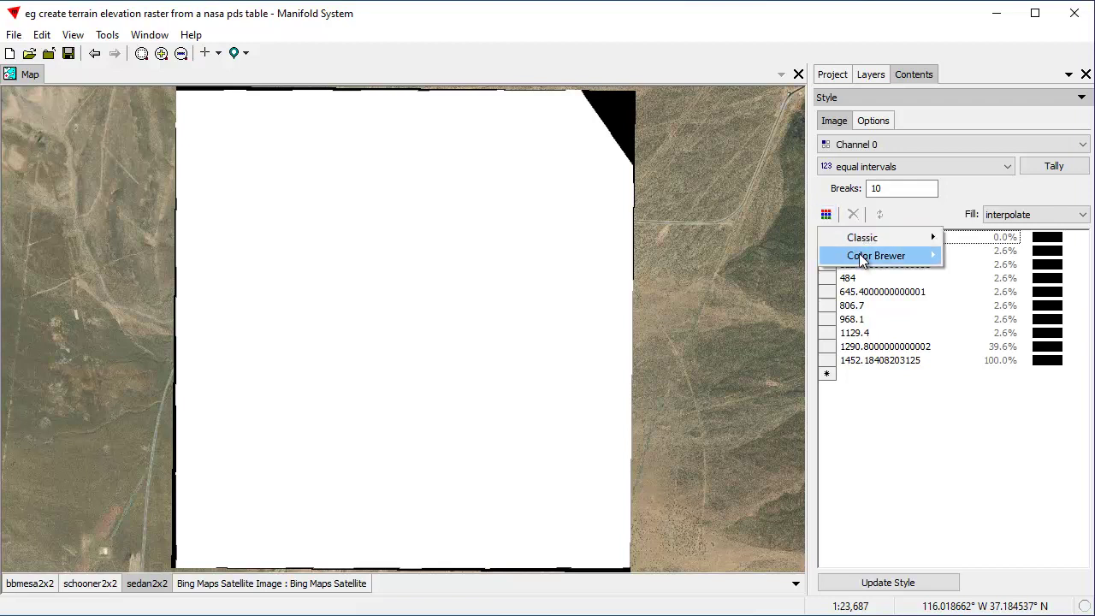
pyautogui.moveTo(861, 257)
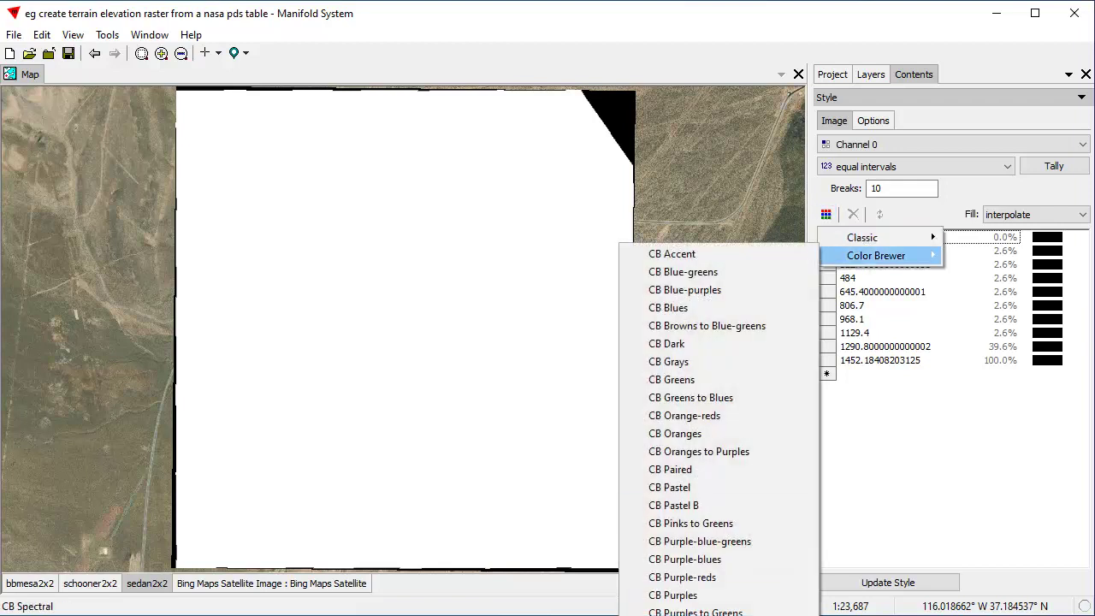
pyautogui.press('Return')
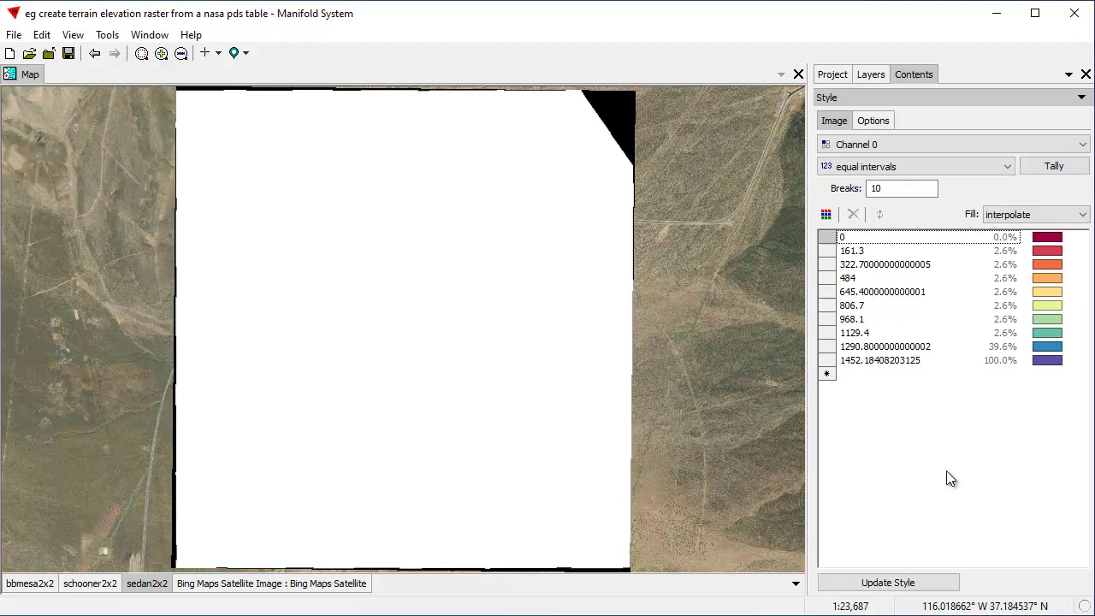
pyautogui.click(922, 582)
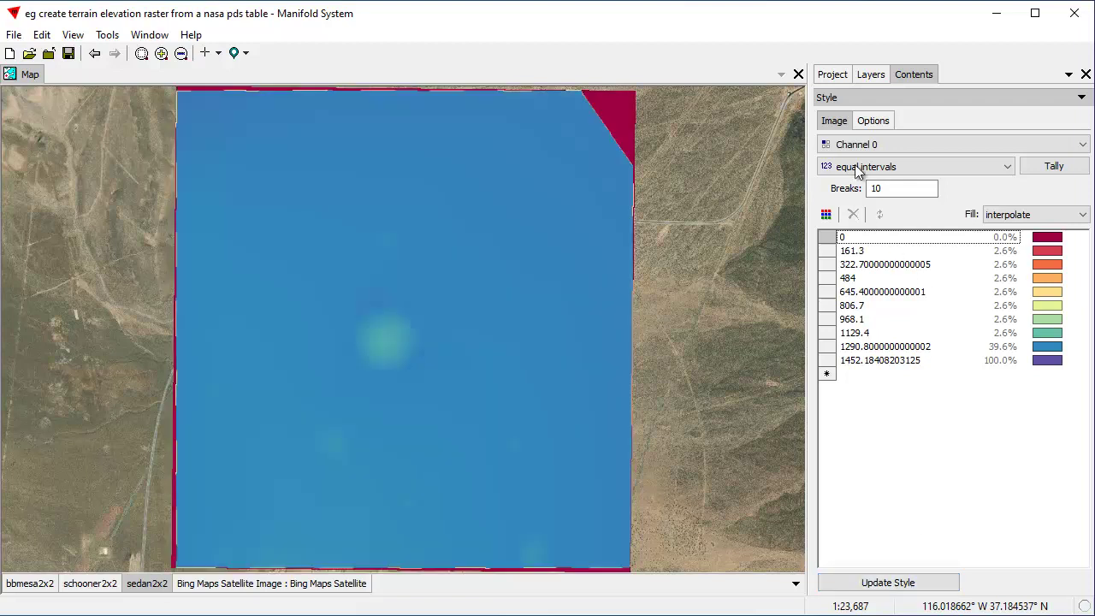
# - Turn on hill shading for the sedan2x2 raster
pyautogui.click(873, 121)
pyautogui.click(822, 144)
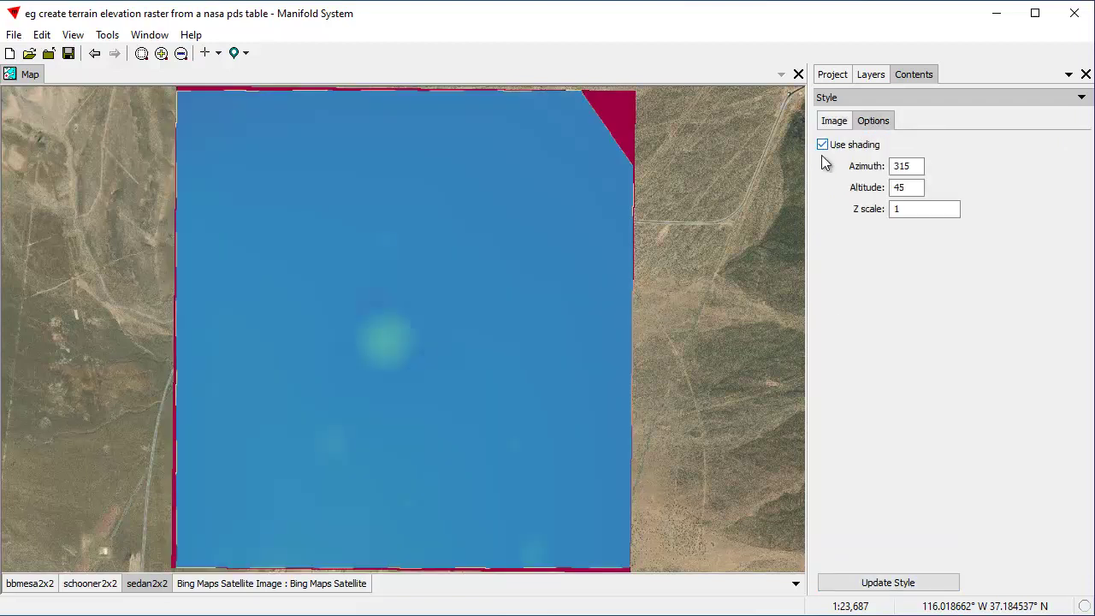
pyautogui.click(890, 583)
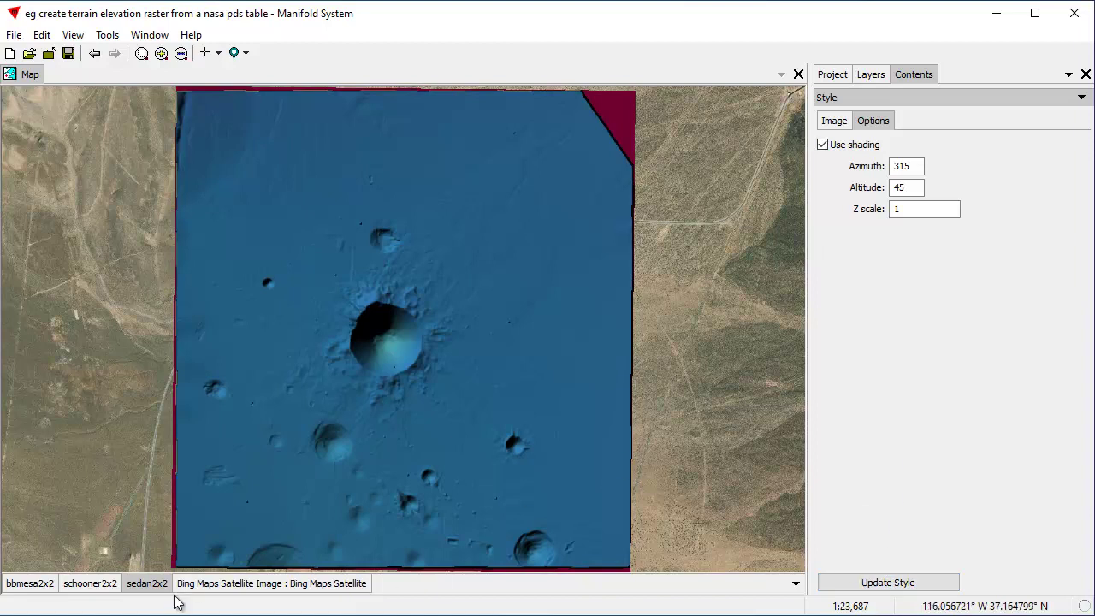
# - Colour the schooner2x2 value breaks with a red-to-purple Color Brewer palette
pyautogui.click(98, 587)
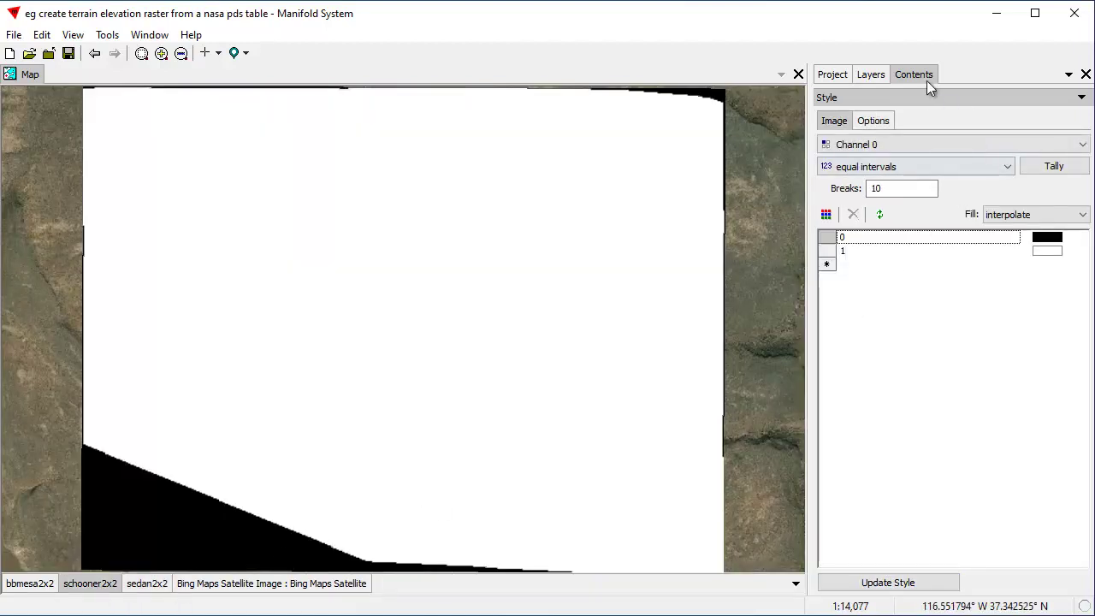
pyautogui.click(826, 215)
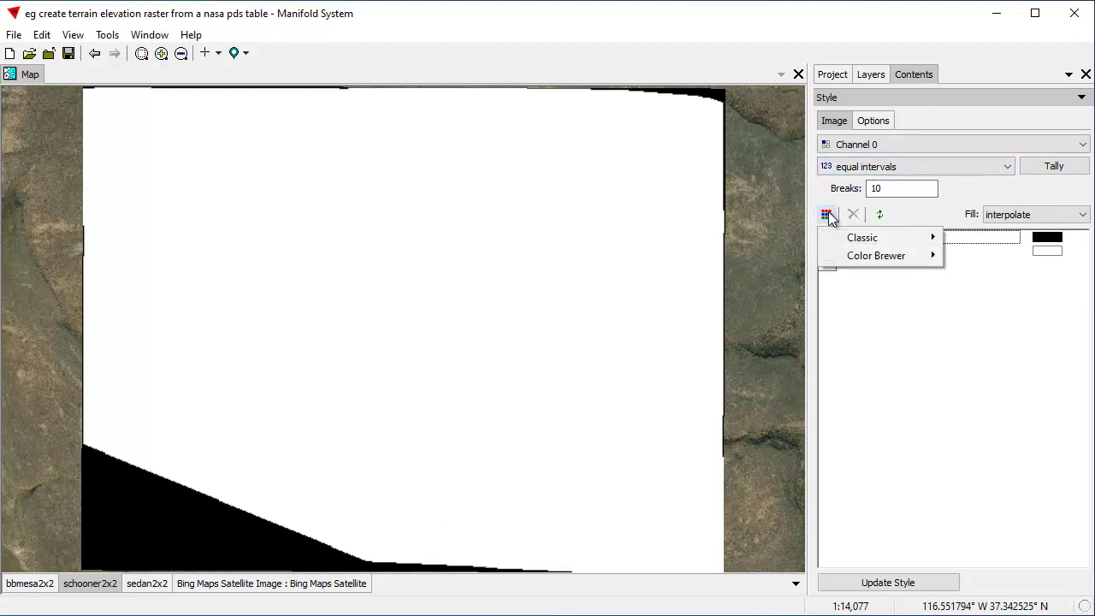
pyautogui.click(1025, 195)
pyautogui.click(1054, 166)
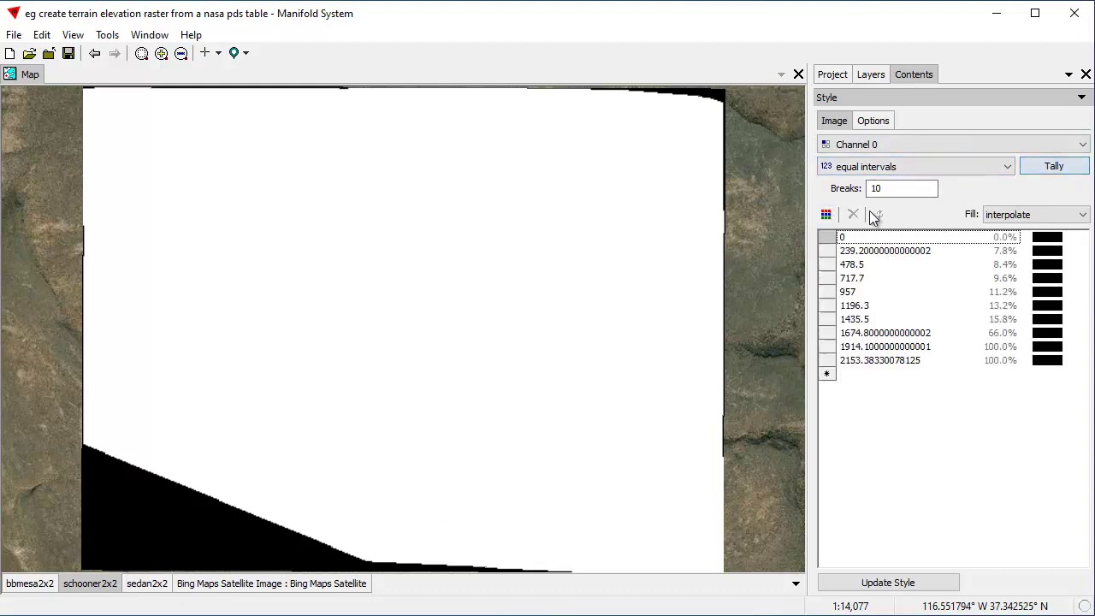
pyautogui.click(826, 214)
pyautogui.moveTo(876, 254)
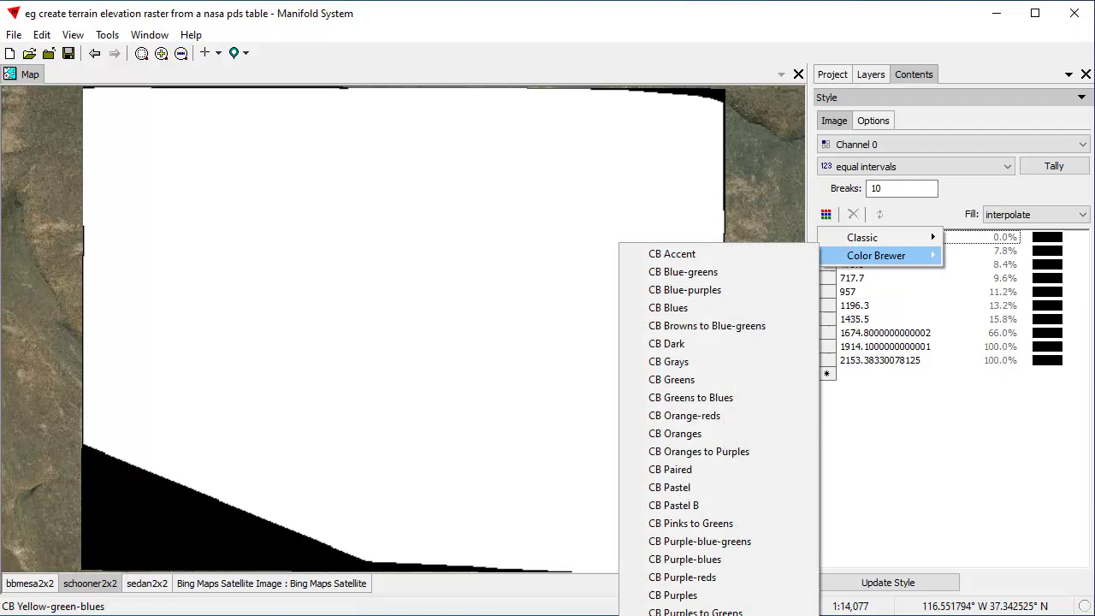
pyautogui.click(684, 591)
pyautogui.click(888, 581)
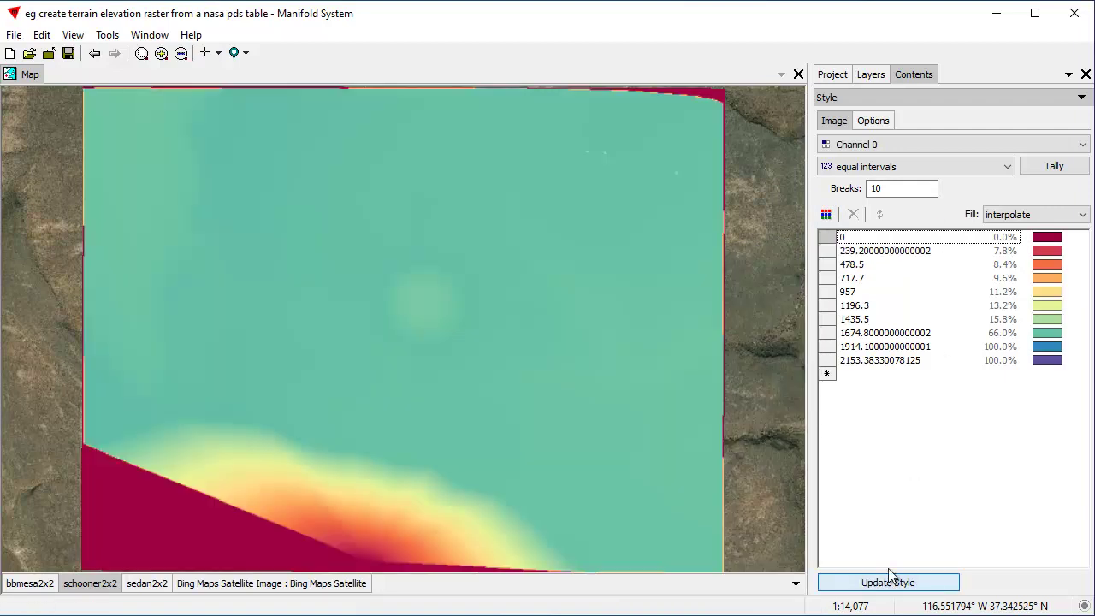
# - Turn on hill shading for the schooner2x2 terrain
pyautogui.click(874, 121)
pyautogui.click(822, 144)
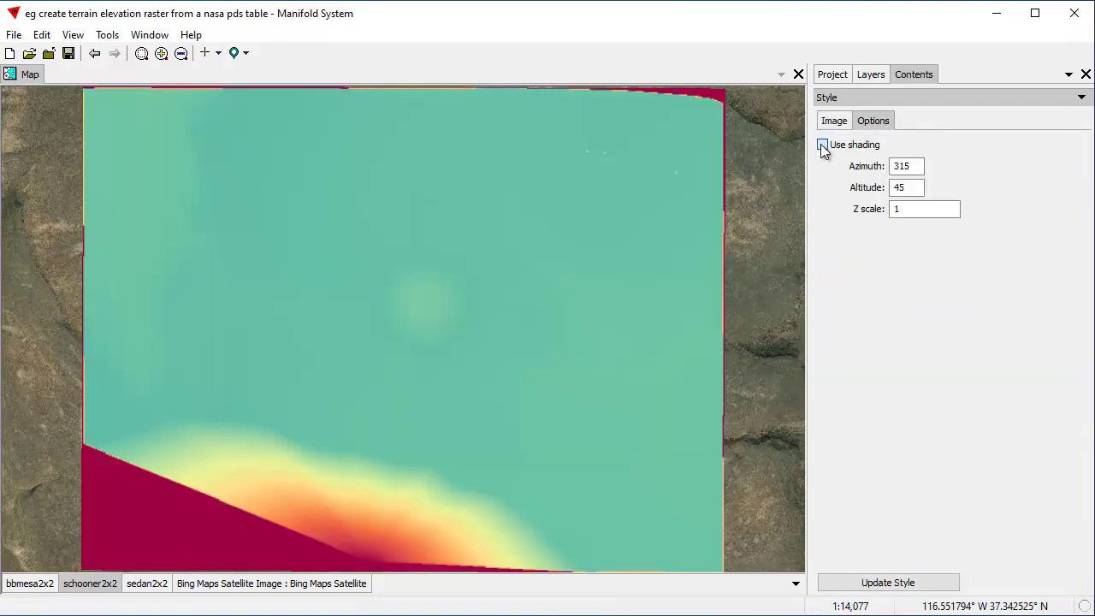
pyautogui.click(874, 585)
pyautogui.click(874, 585)
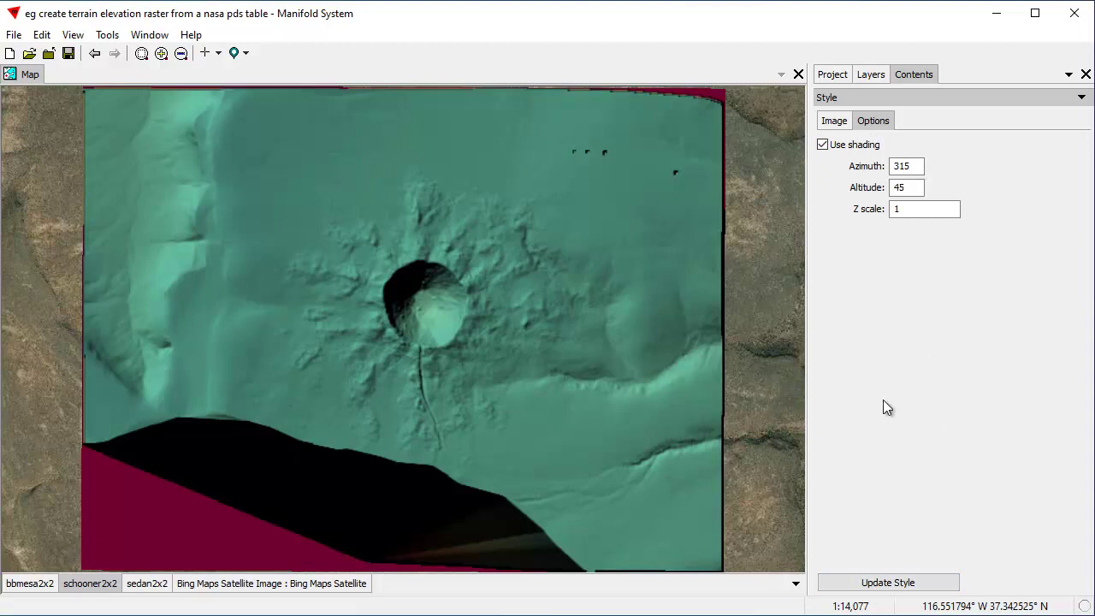
# - Compute ten value breaks for bbmesa2x2 and assign the CB Spectral palette
pyautogui.click(34, 587)
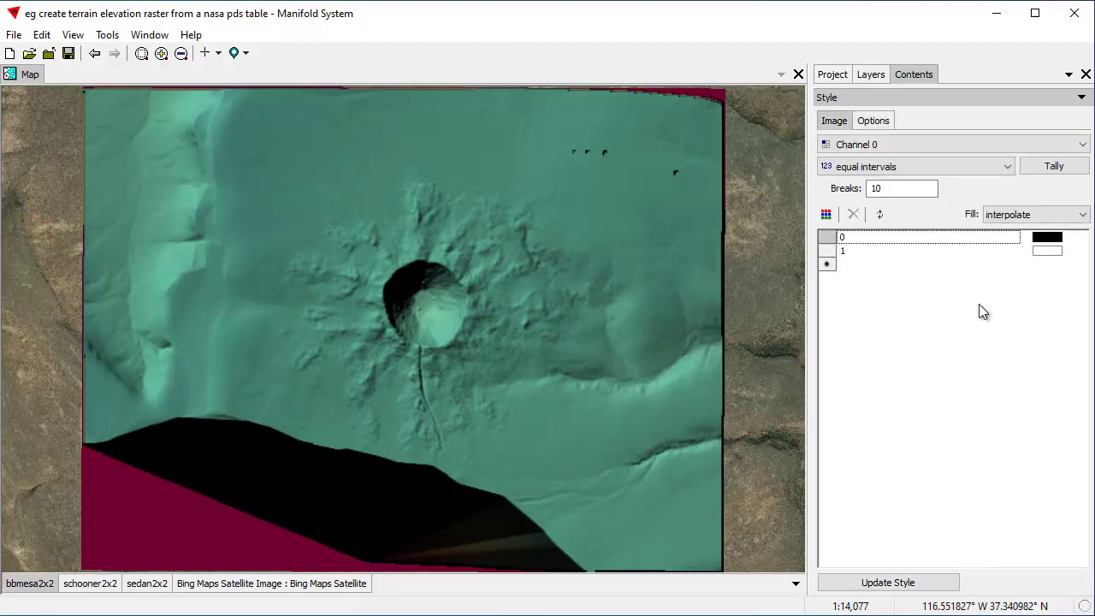
pyautogui.click(833, 214)
pyautogui.click(996, 191)
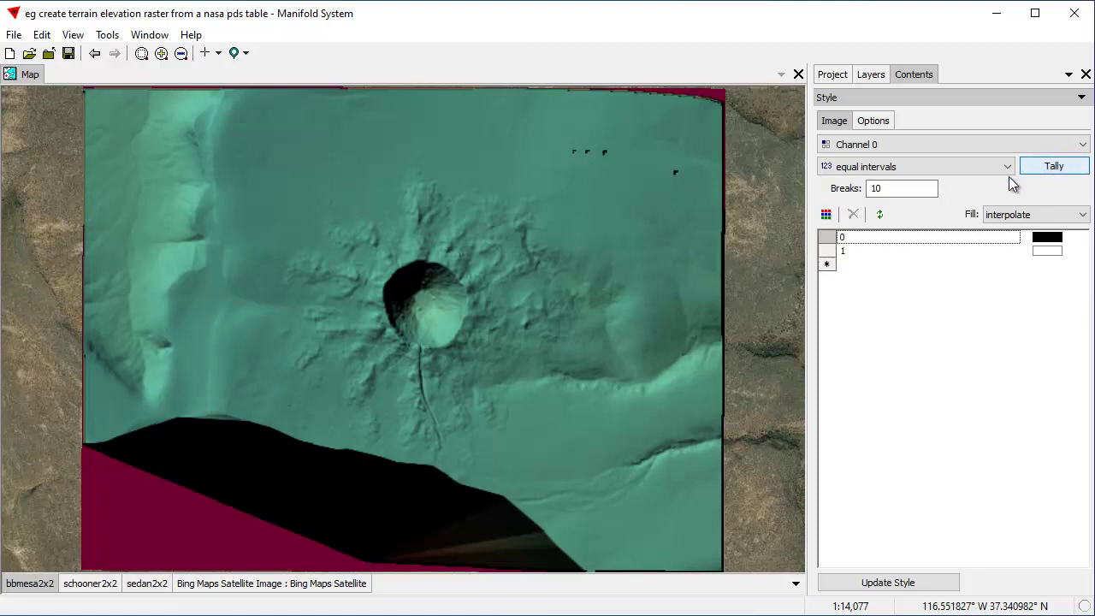
pyautogui.click(1022, 171)
pyautogui.click(826, 214)
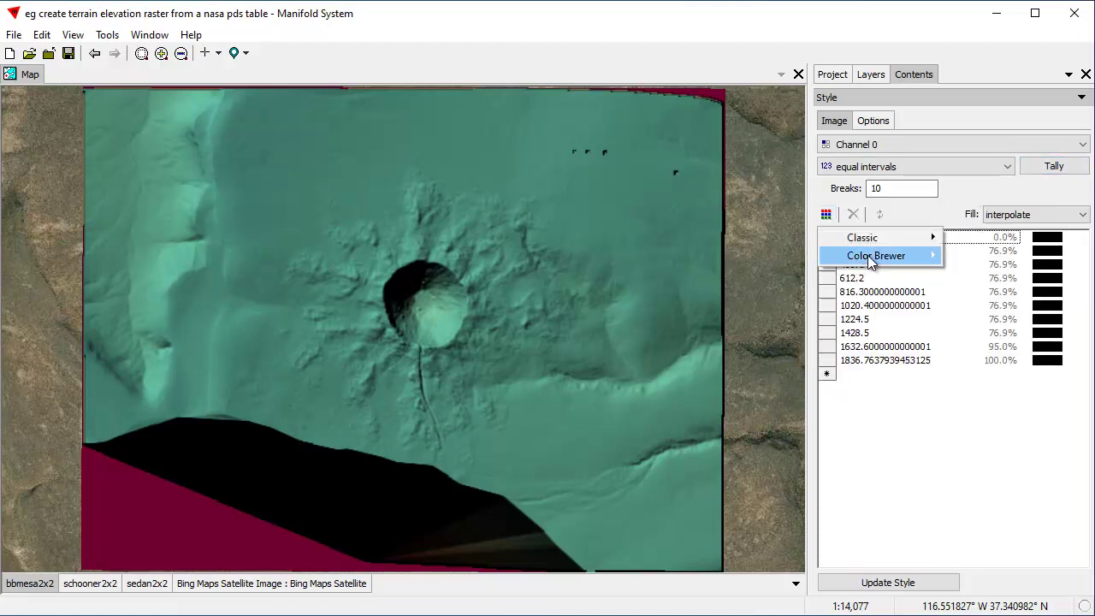
pyautogui.moveTo(867, 255)
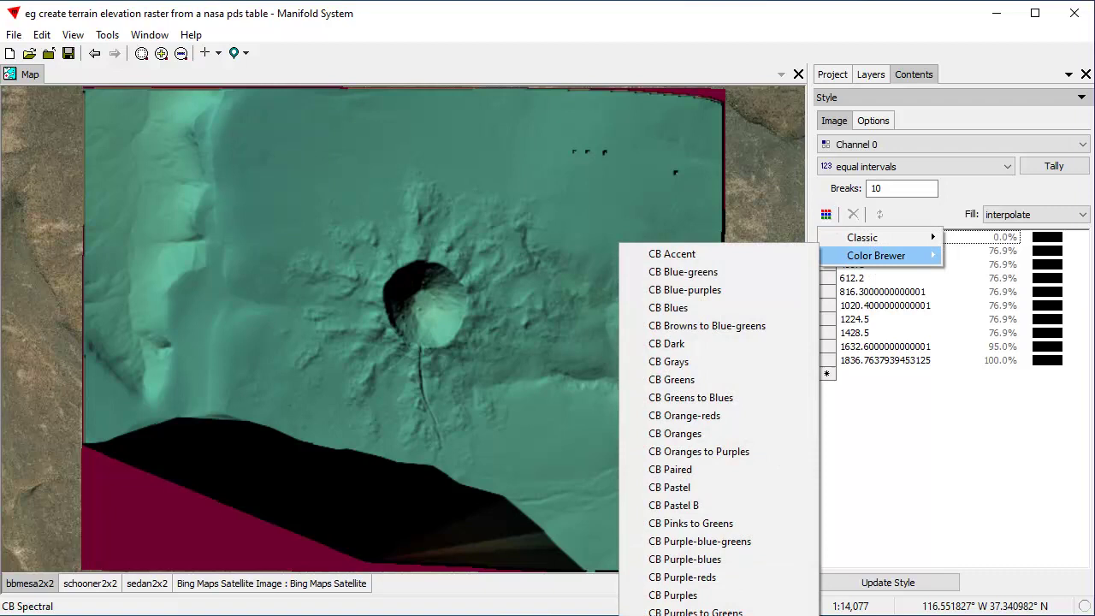
pyautogui.press('Return')
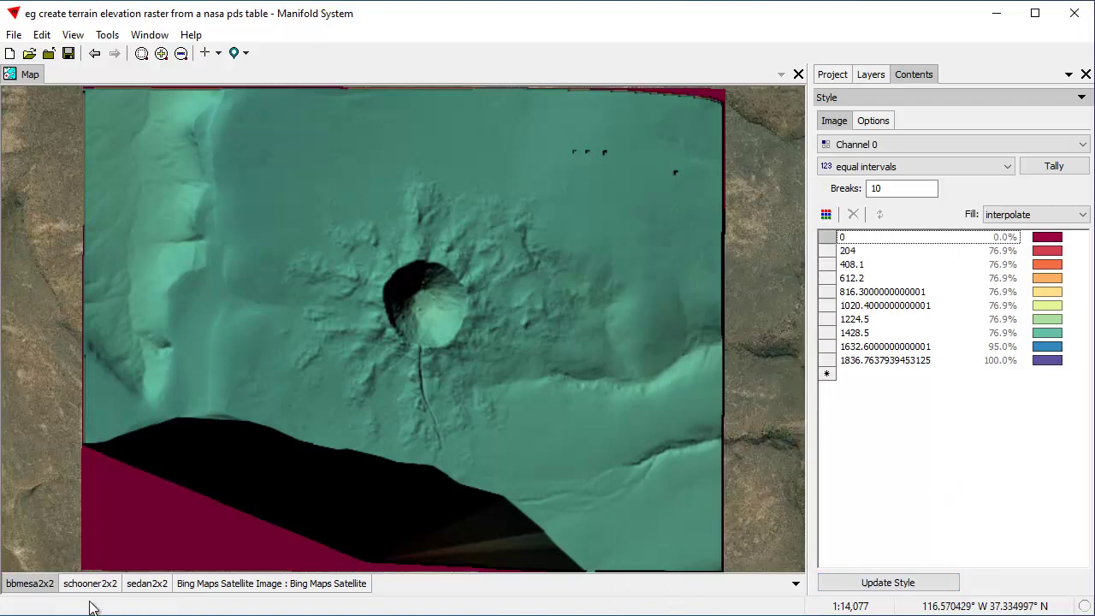
# - Apply the Spectral style to bbmesa2x2 and turn on hill shading (azimuth 315, altitude 45)
pyautogui.click(38, 583)
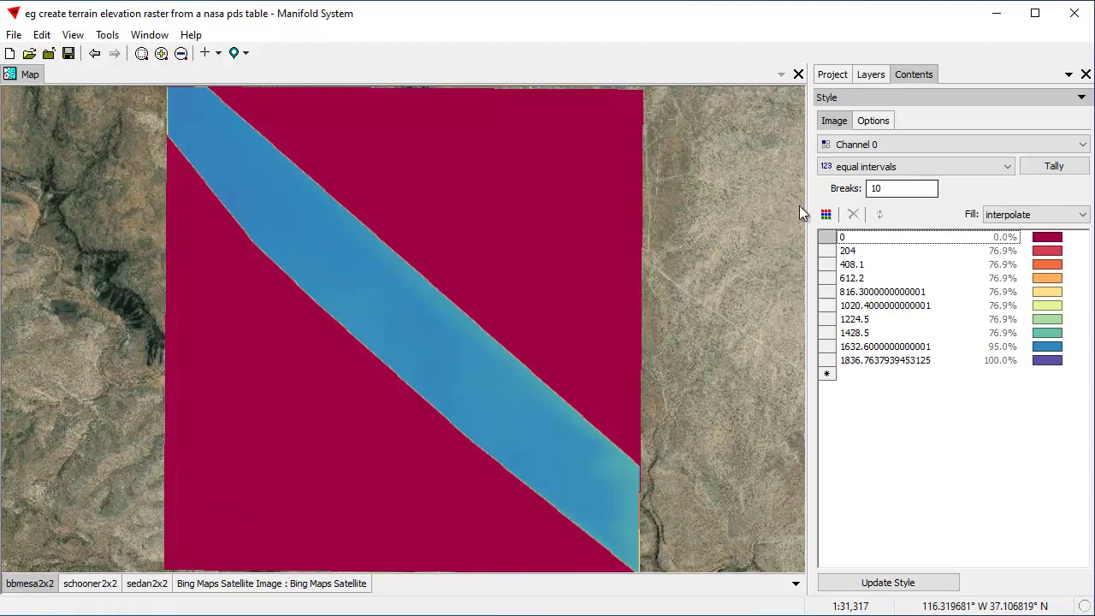
pyautogui.click(873, 121)
pyautogui.click(822, 145)
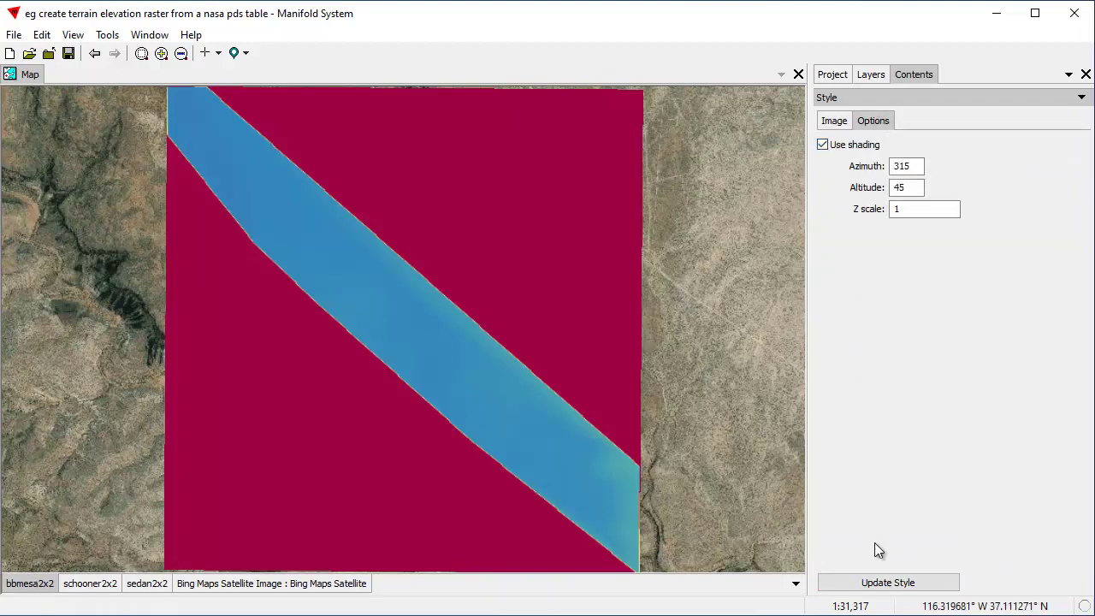
pyautogui.click(893, 582)
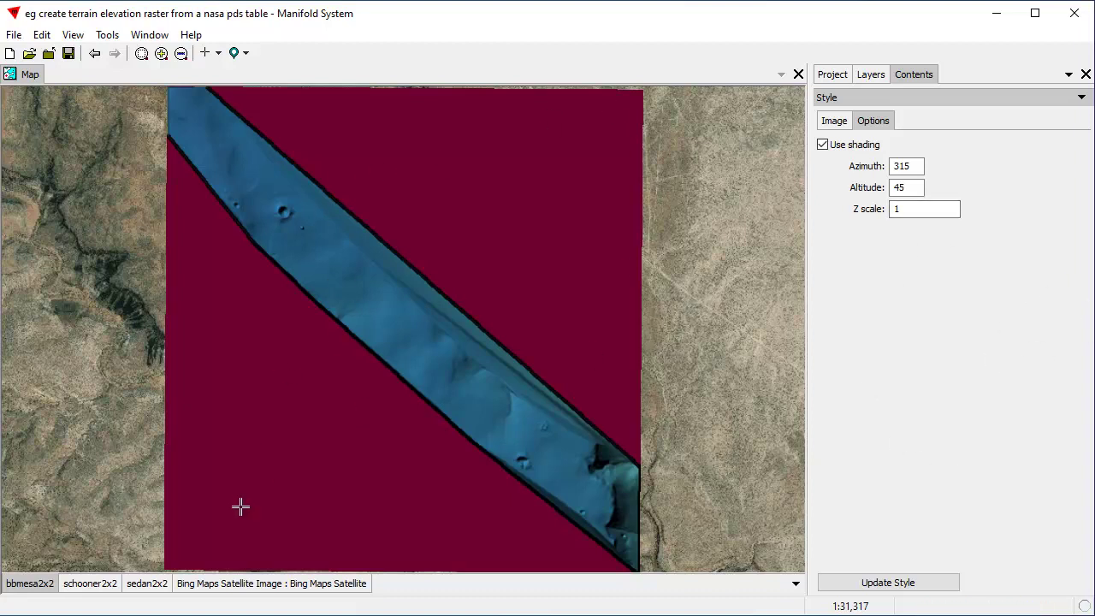
# - Compare the schooner2x2, sedan2x2 and bbmesa2x2 layers by switching between them
pyautogui.click(100, 585)
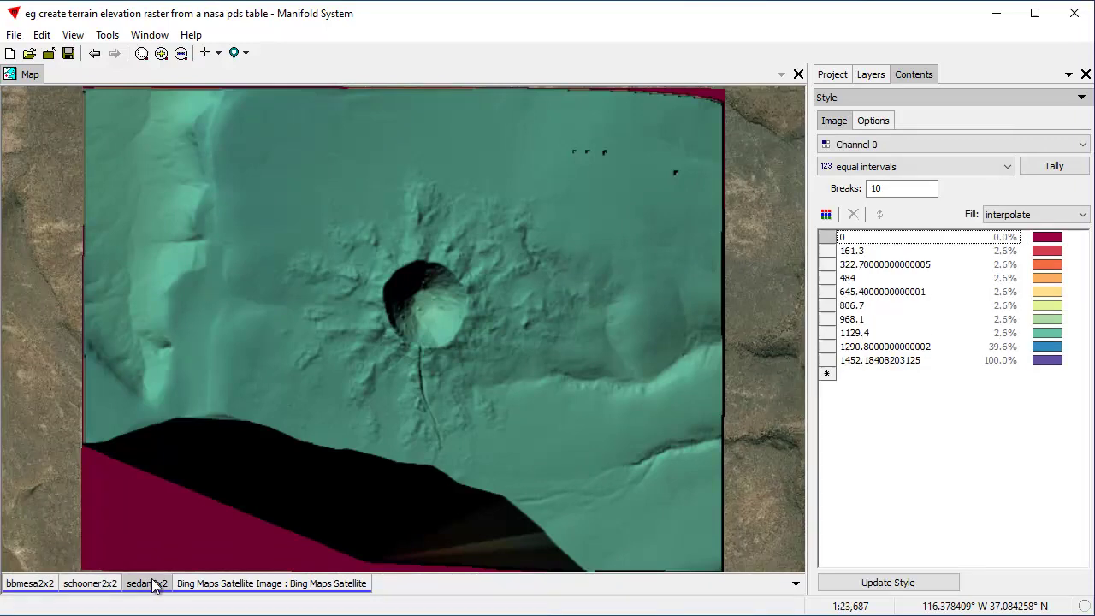
pyautogui.click(154, 585)
pyautogui.click(96, 585)
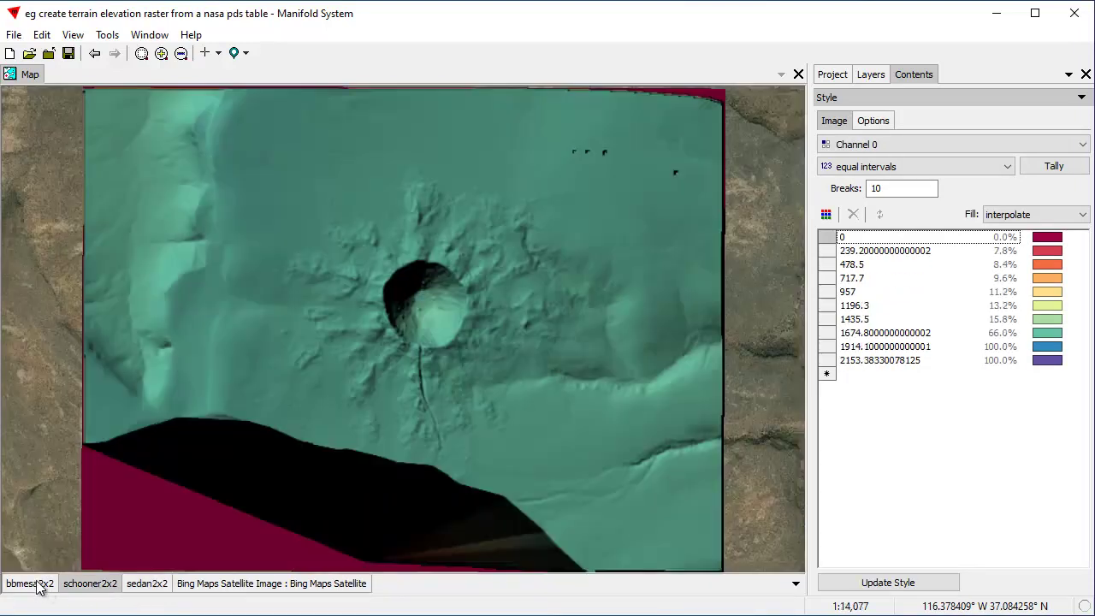
pyautogui.click(37, 585)
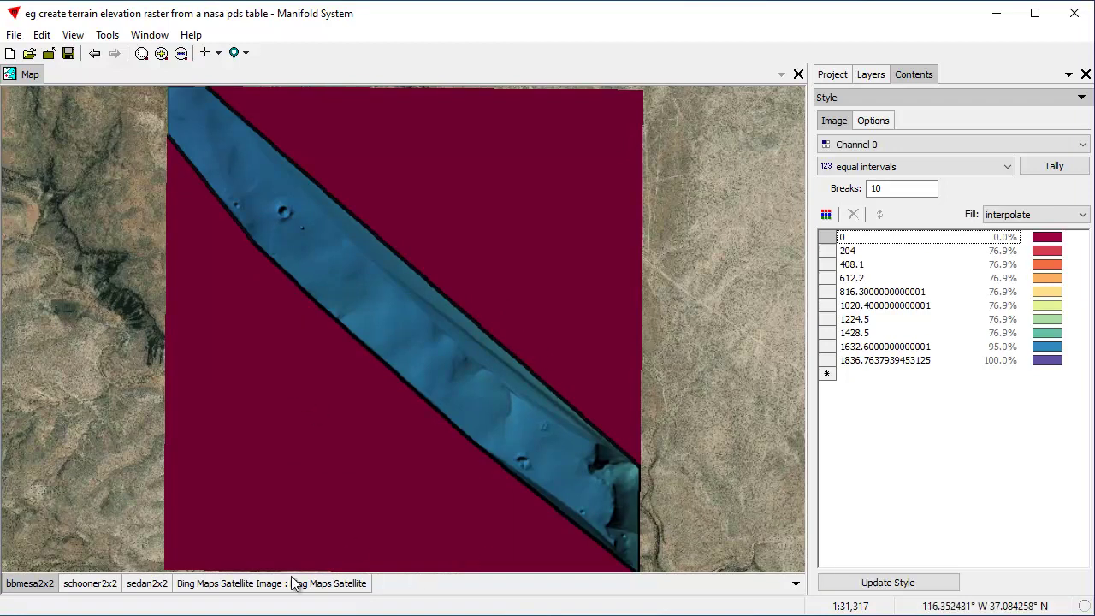
pyautogui.click(105, 585)
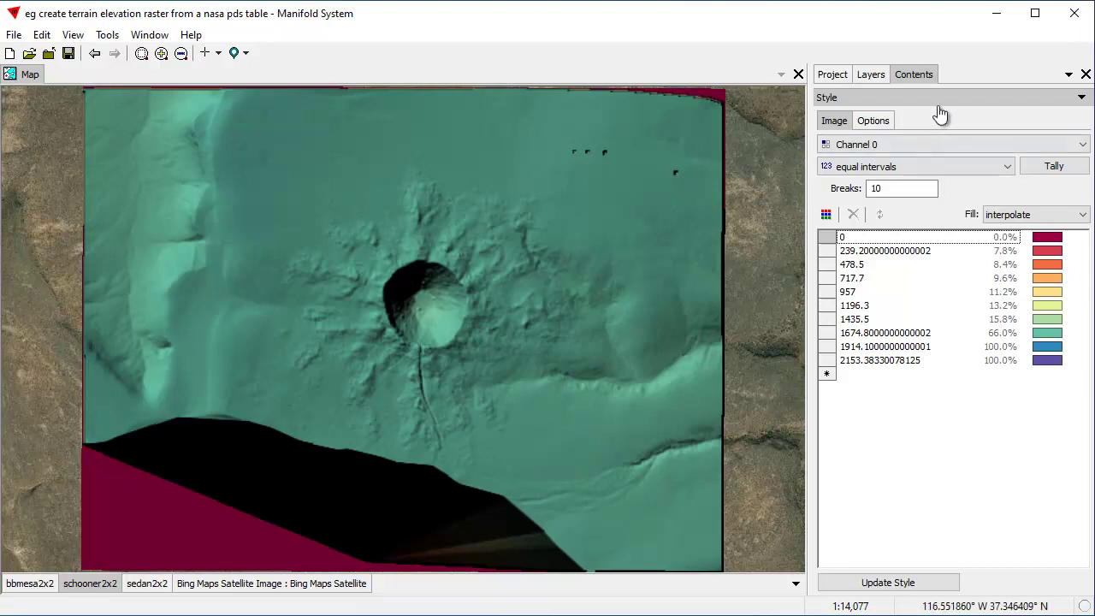
# - Set opacity to 50 for the bbmesa2x2, schooner2x2 and sedan2x2 layers
pyautogui.click(872, 75)
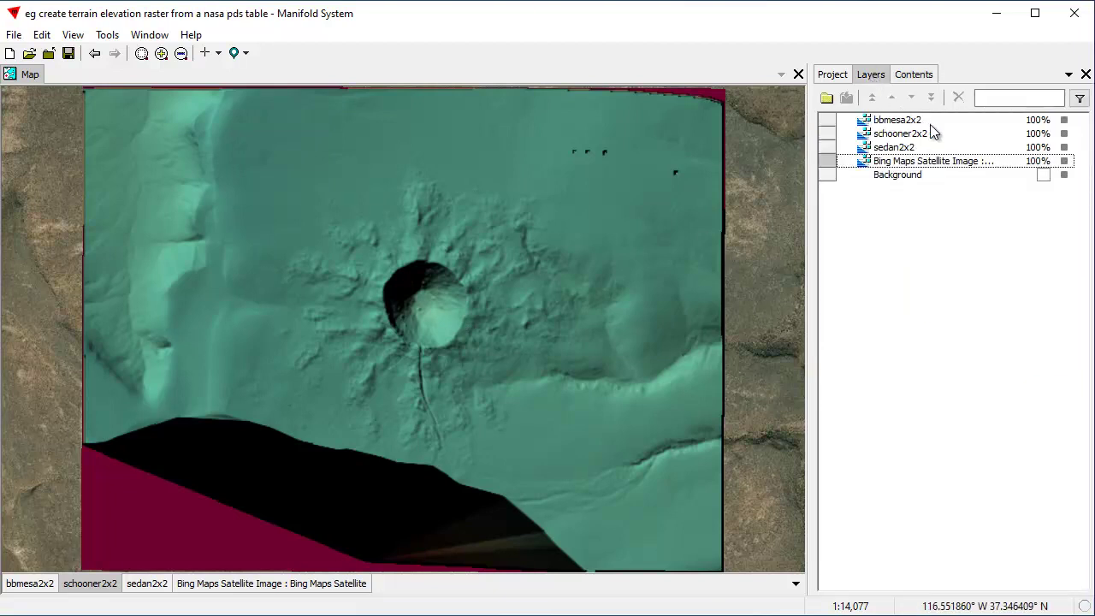
pyautogui.click(971, 121)
pyautogui.keyDown('shift'); pyautogui.click(924, 147); pyautogui.keyUp('shift')
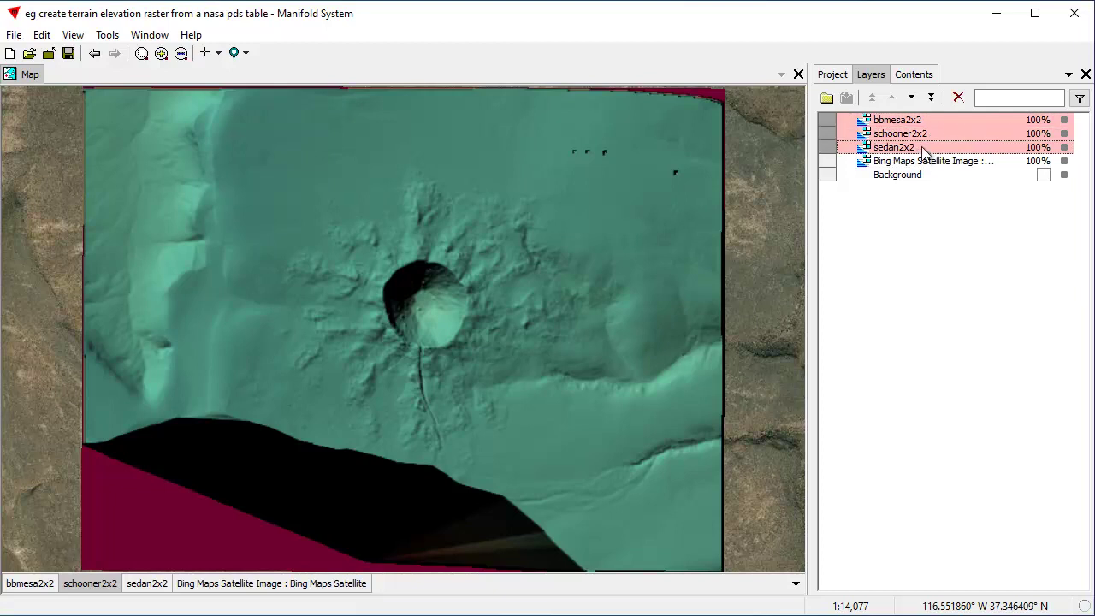
pyautogui.click(1048, 120)
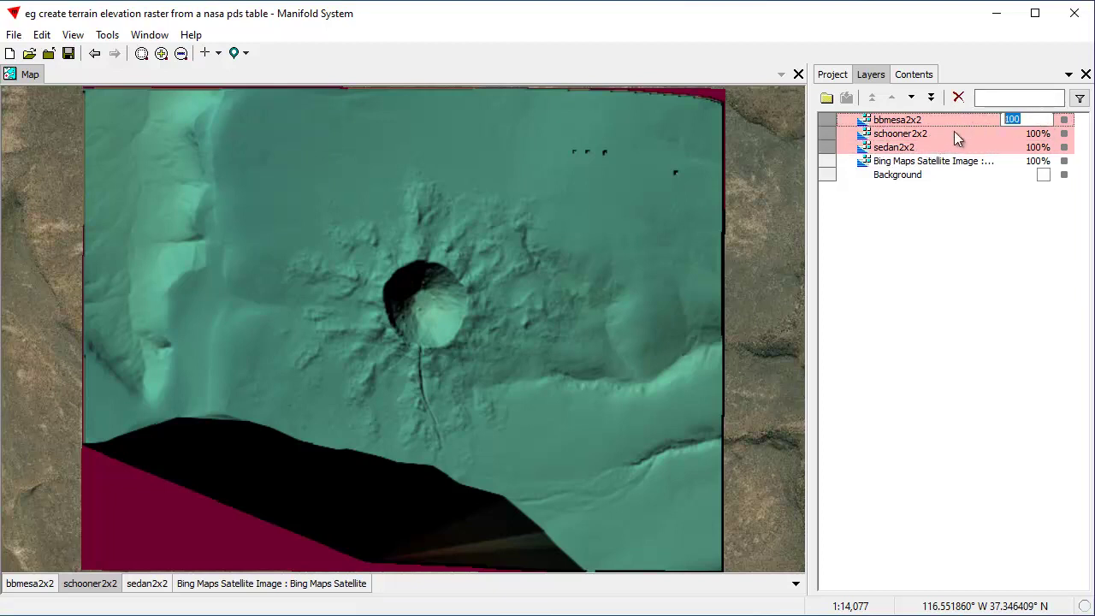
pyautogui.write('50')
pyautogui.press('Return')
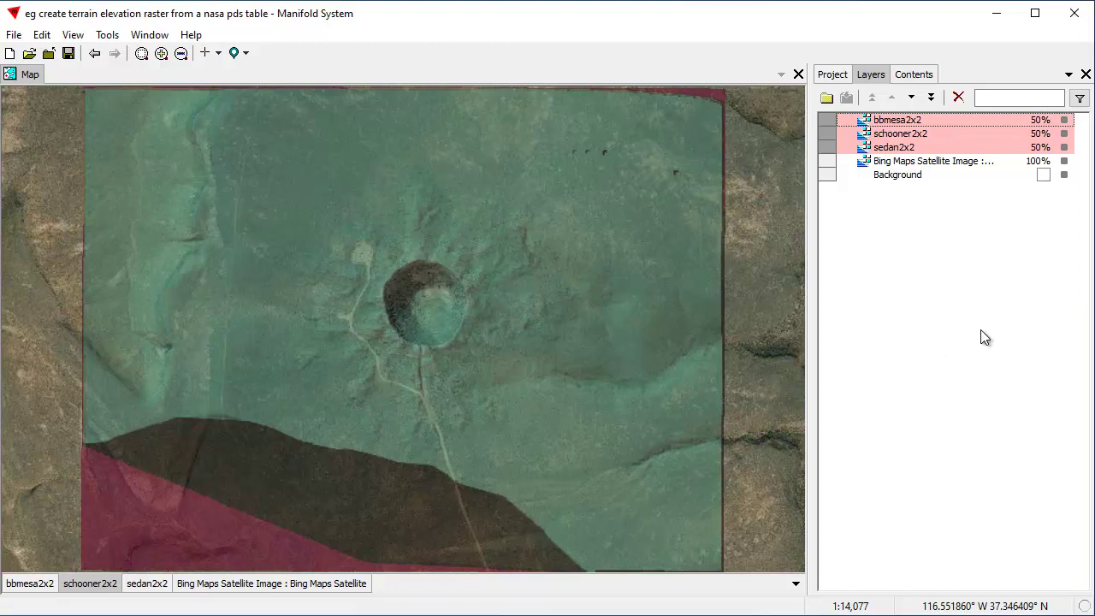
# - Toggle schooner2x2 visibility on and off to compare against the satellite imagery
pyautogui.keyDown('shift'); pyautogui.click(90, 583); pyautogui.keyUp('shift')
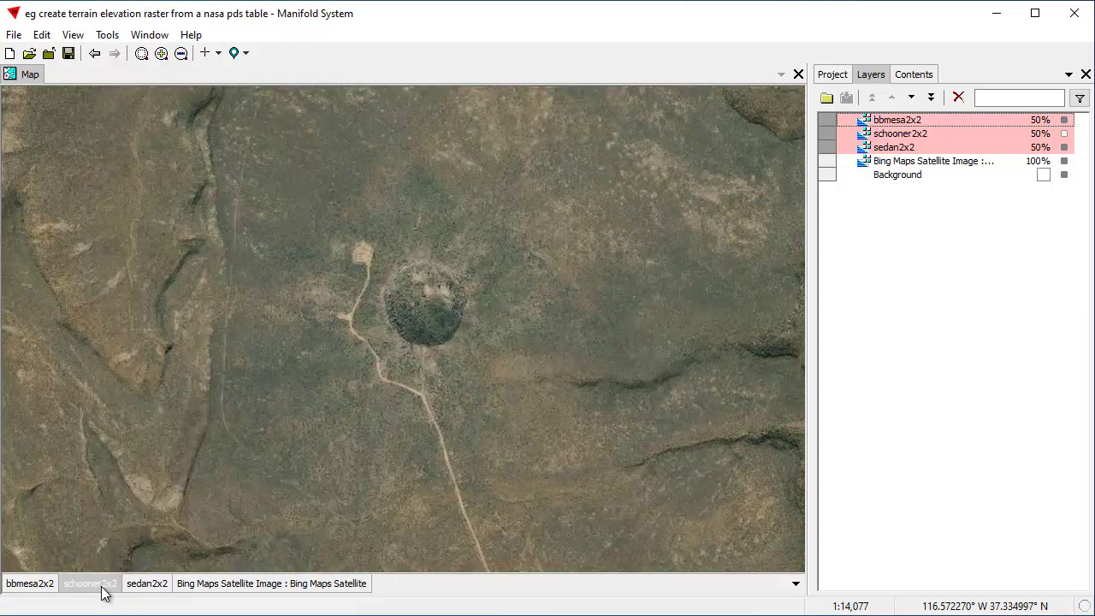
pyautogui.keyDown('shift'); pyautogui.click(100, 585); pyautogui.keyUp('shift')
pyautogui.keyDown('shift'); pyautogui.click(102, 585); pyautogui.keyUp('shift')
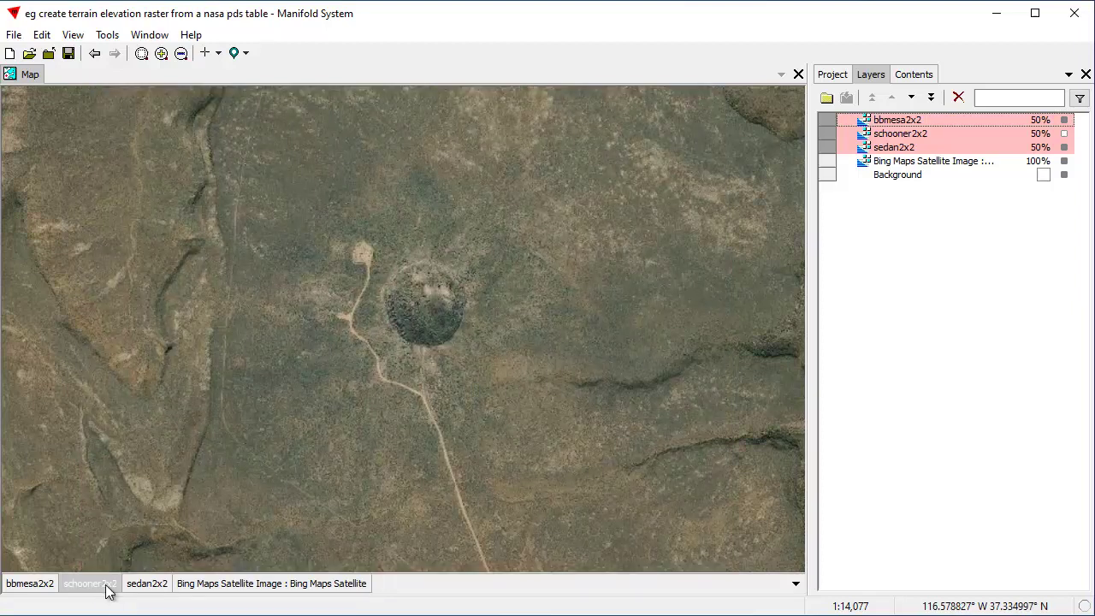
pyautogui.keyDown('shift'); pyautogui.click(90, 585); pyautogui.keyUp('shift')
pyautogui.keyDown('shift'); pyautogui.click(106, 587); pyautogui.keyUp('shift')
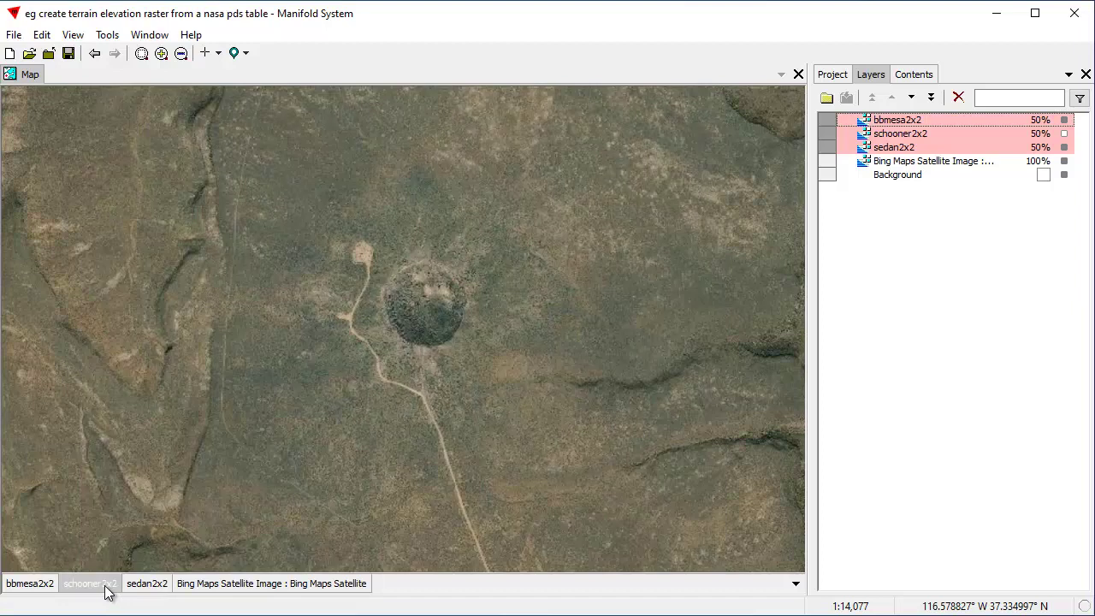
pyautogui.keyDown('shift'); pyautogui.click(103, 587); pyautogui.keyUp('shift')
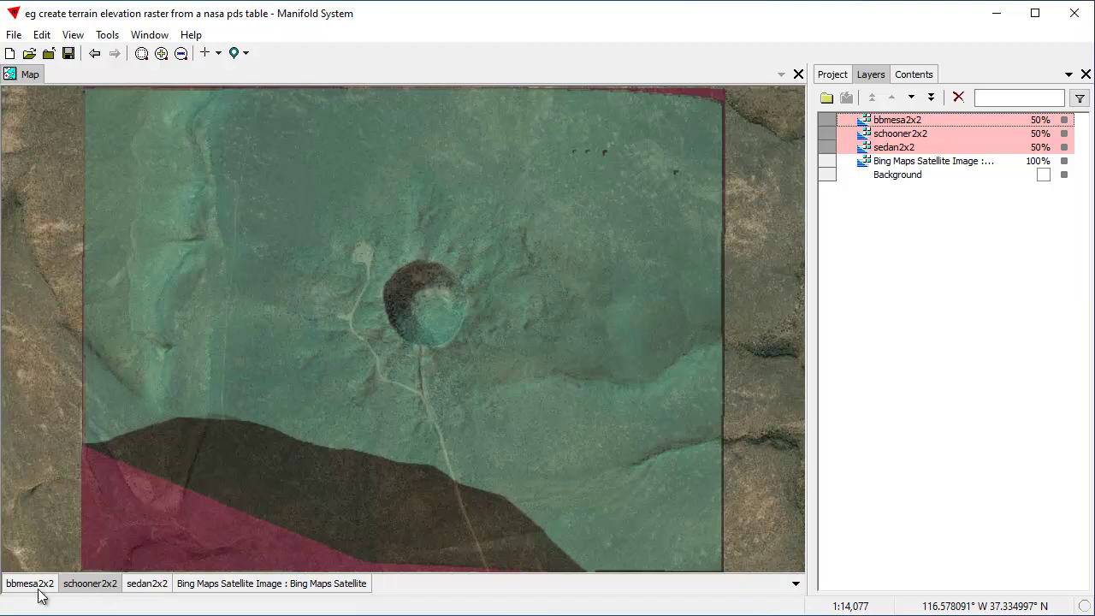
# - Zoom to the sedan2x2 and bbmesa2x2 extents, then zoom in on the bbmesa2x2 craters
pyautogui.doubleClick(147, 585)
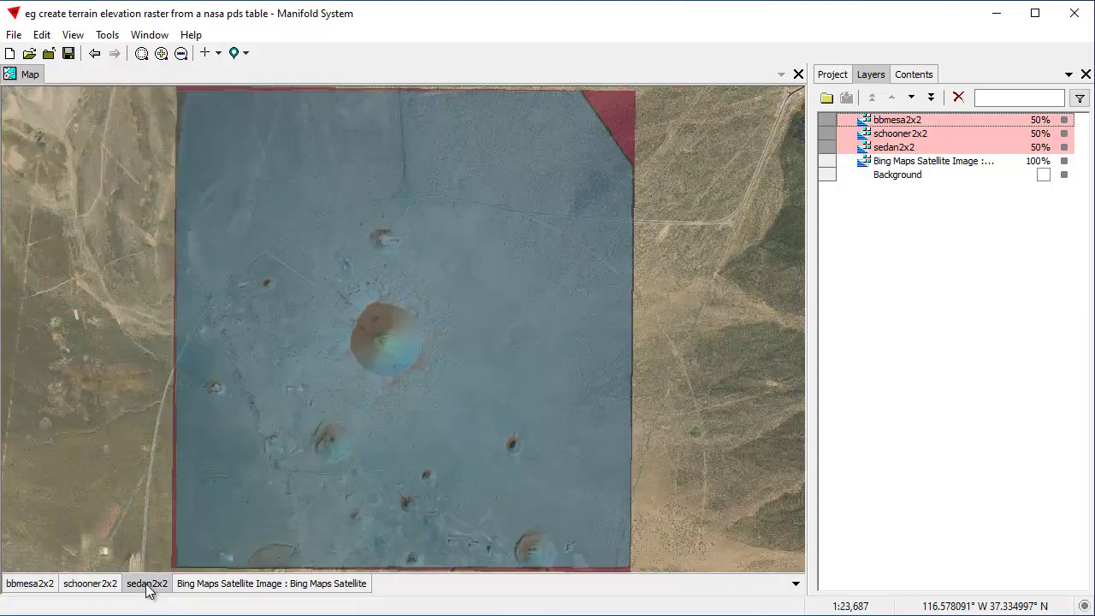
pyautogui.doubleClick(32, 589)
pyautogui.moveTo(199, 158); pyautogui.dragTo(322, 252)
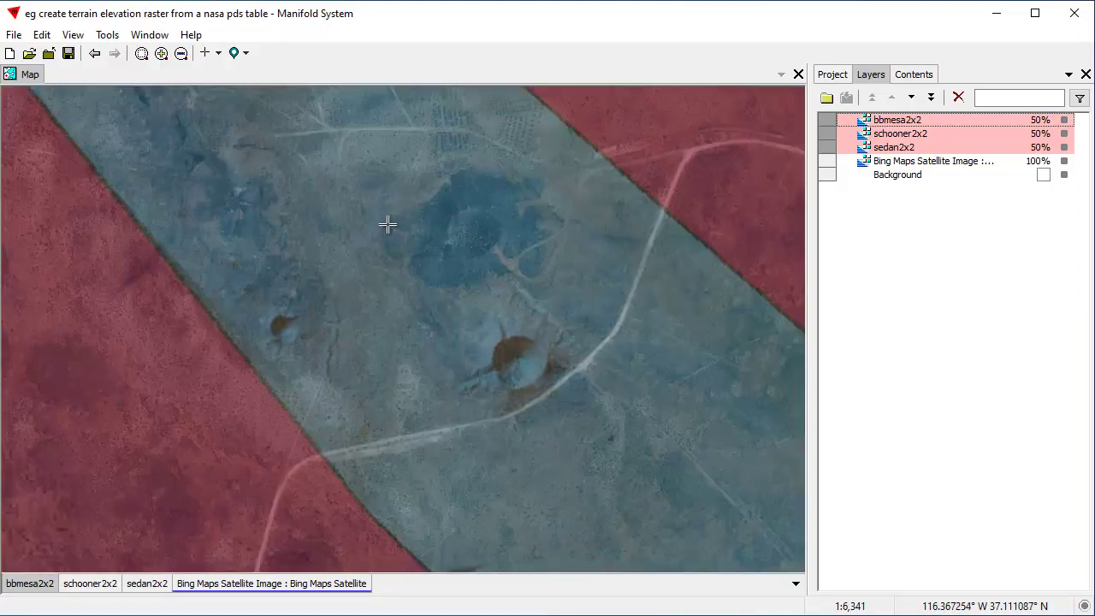
pyautogui.moveTo(162, 143); pyautogui.dragTo(606, 437)
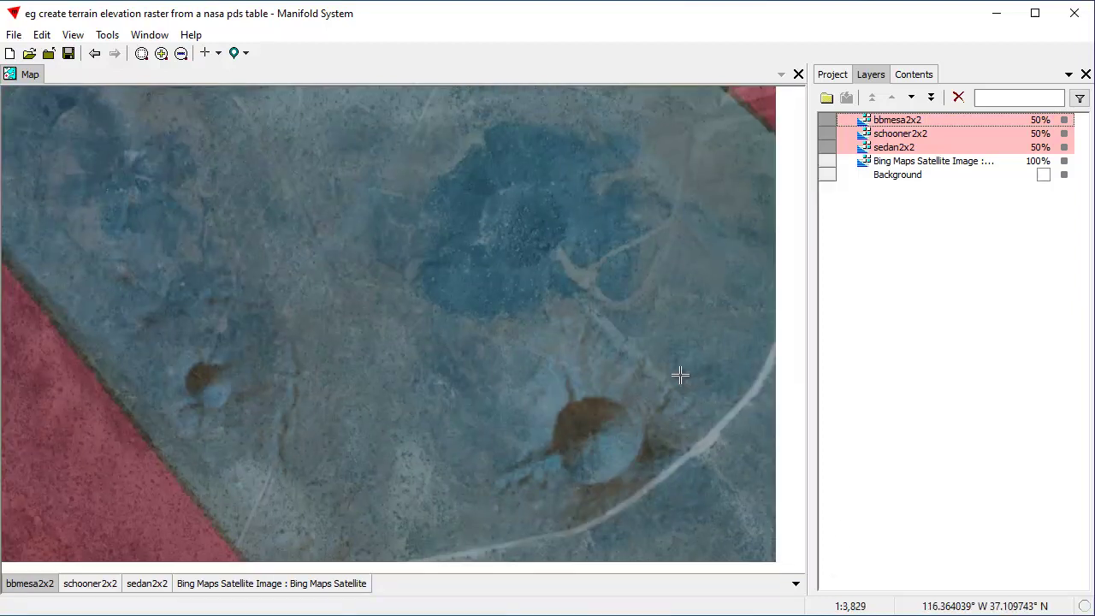
pyautogui.scroll(-1, 558, 364)
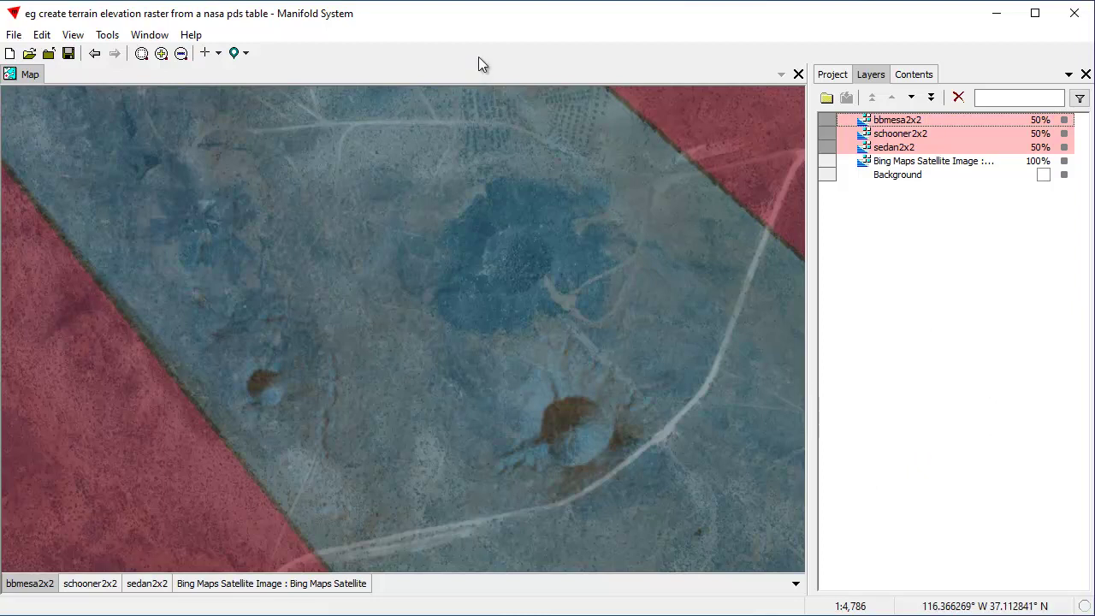
# - Start a new data source pointing to the bbmesa.tab file
pyautogui.click(832, 75)
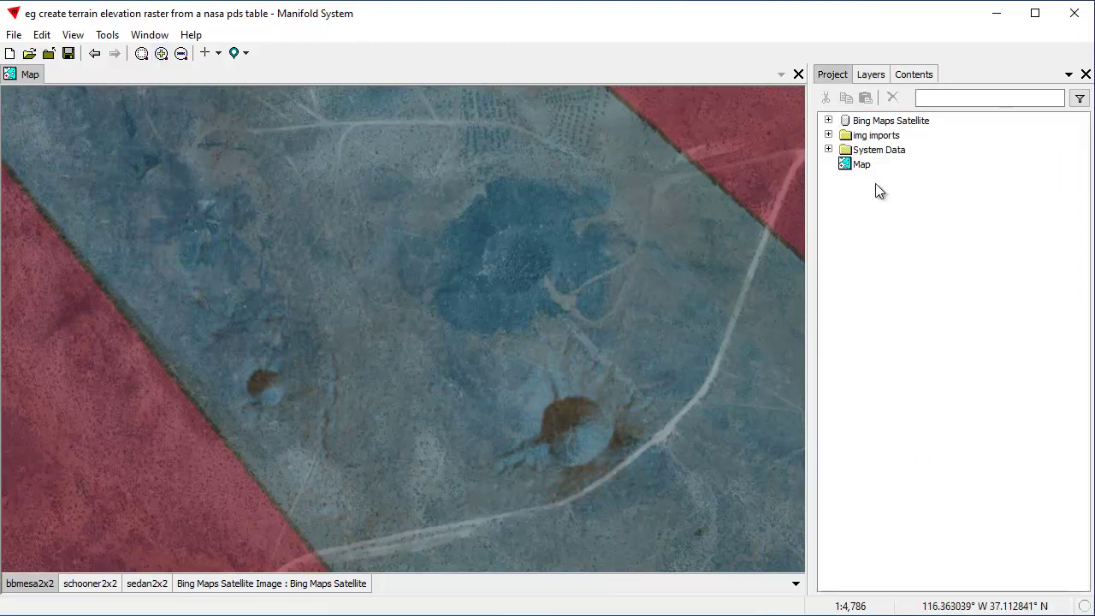
pyautogui.click(14, 35)
pyautogui.moveTo(53, 154)
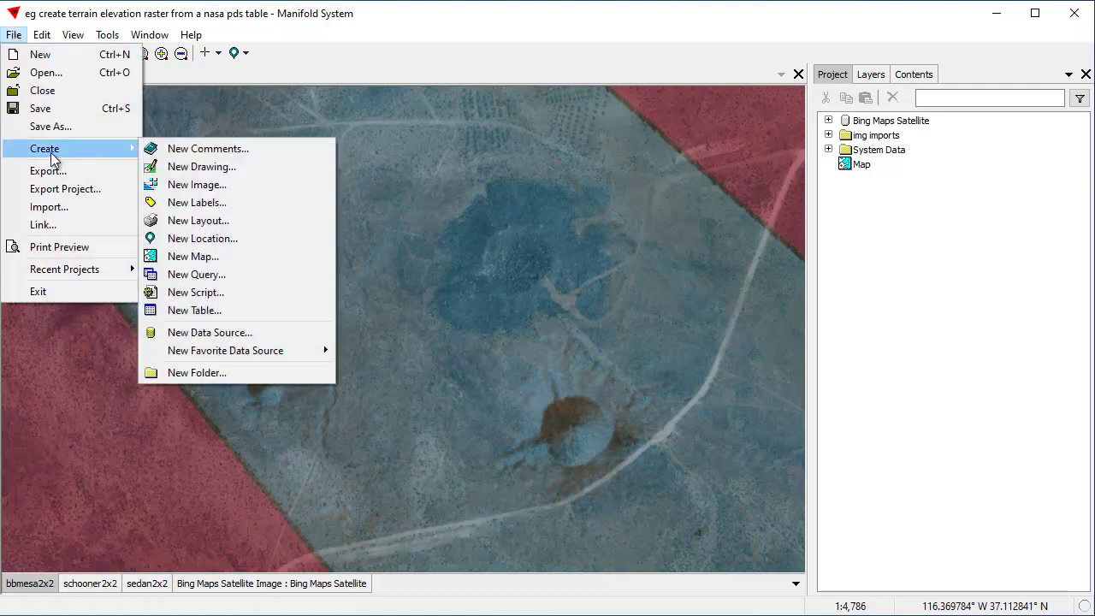
pyautogui.click(249, 333)
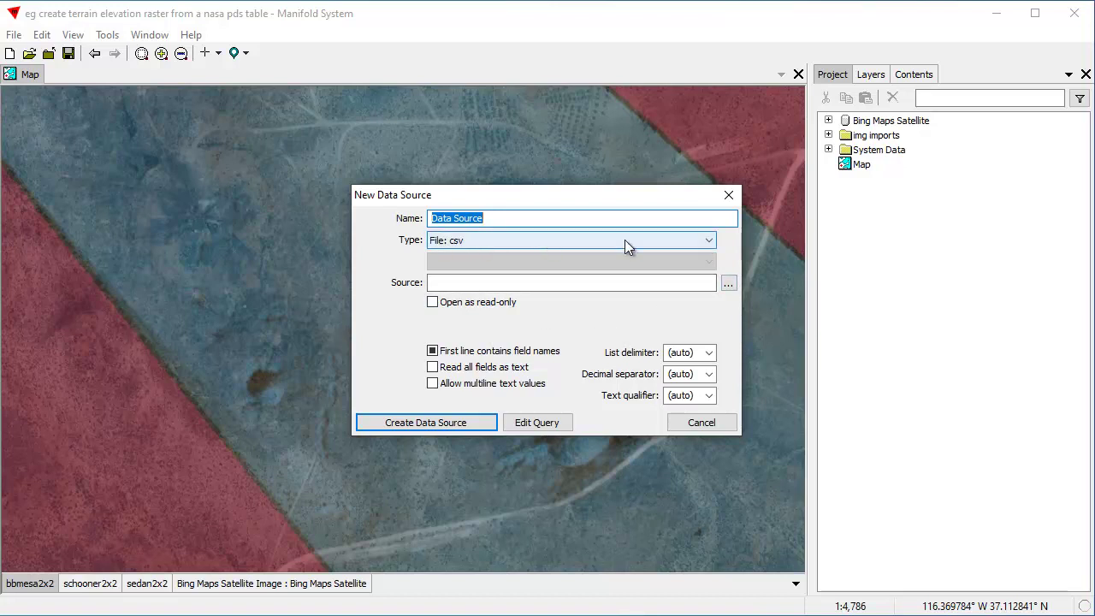
pyautogui.click(728, 283)
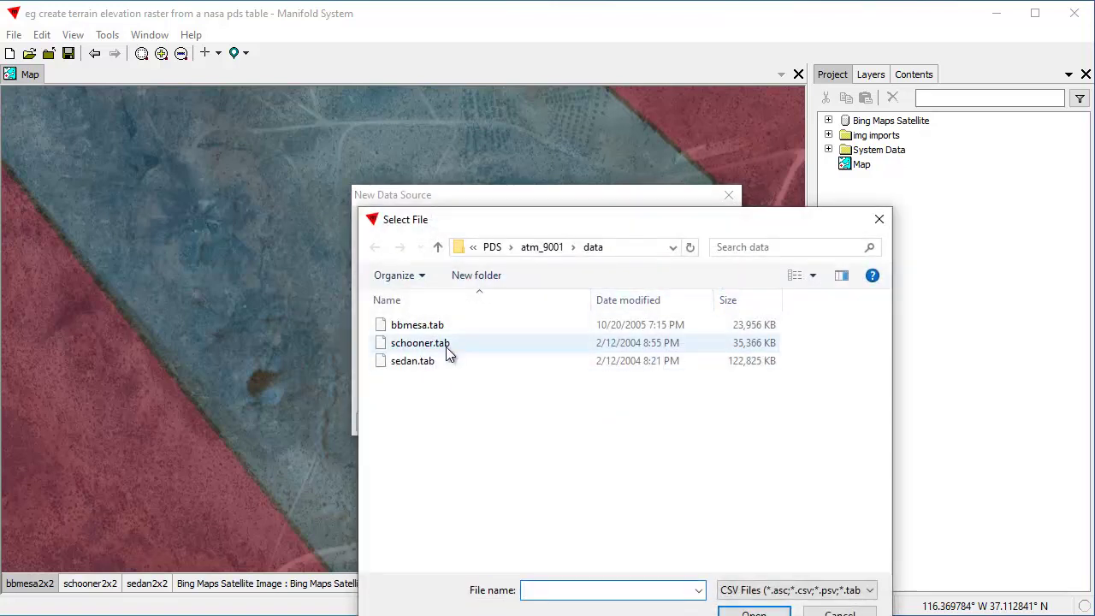
pyautogui.click(441, 324)
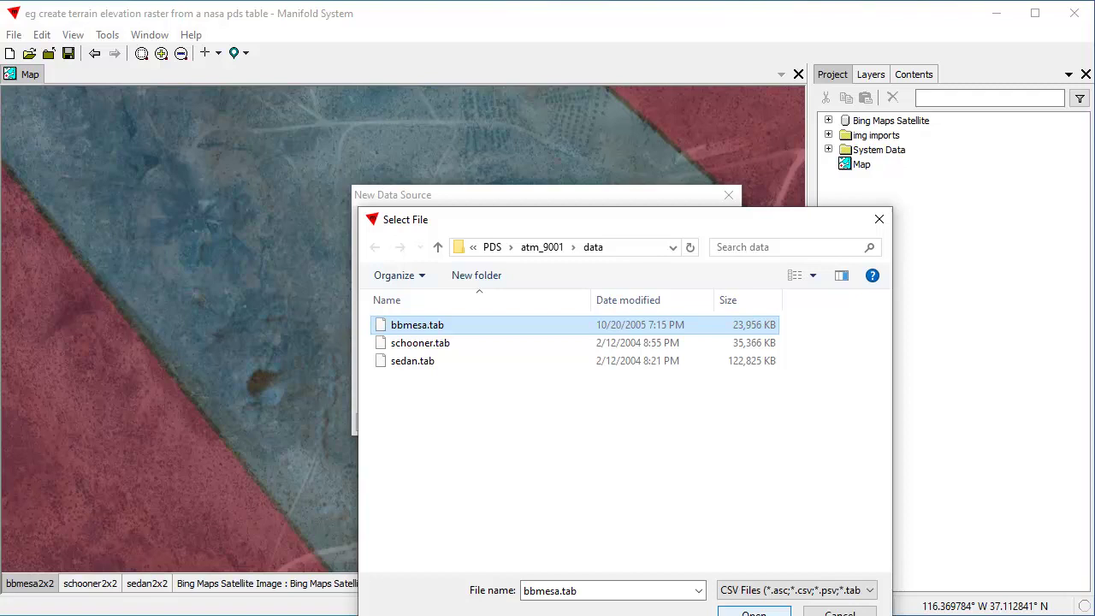
pyautogui.click(753, 612)
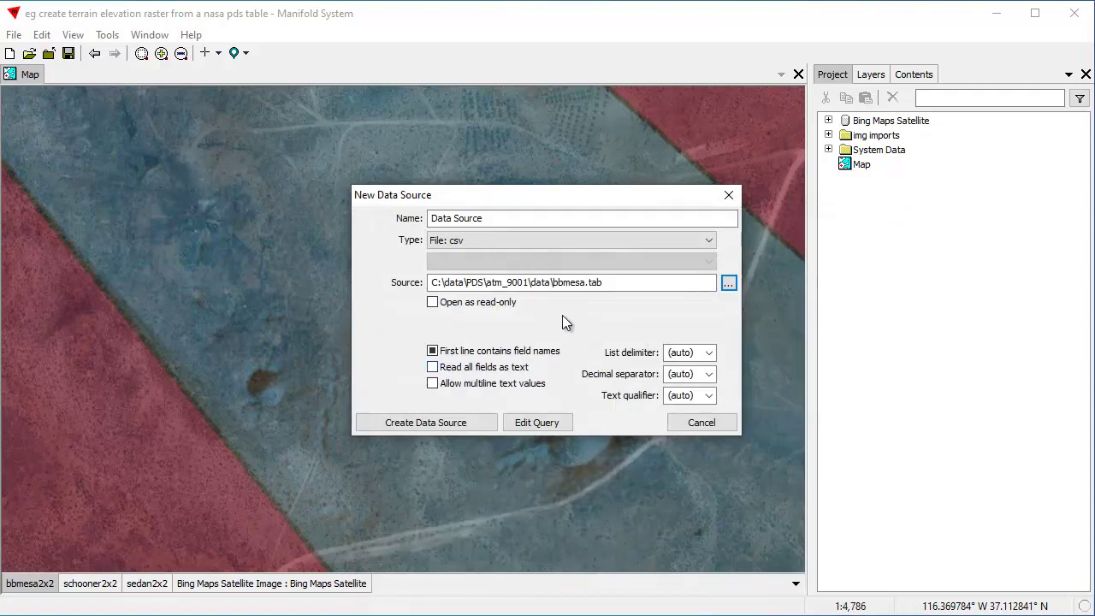
# - Treat the first line as data, use a space list delimiter, and create the data source
pyautogui.click(432, 351)
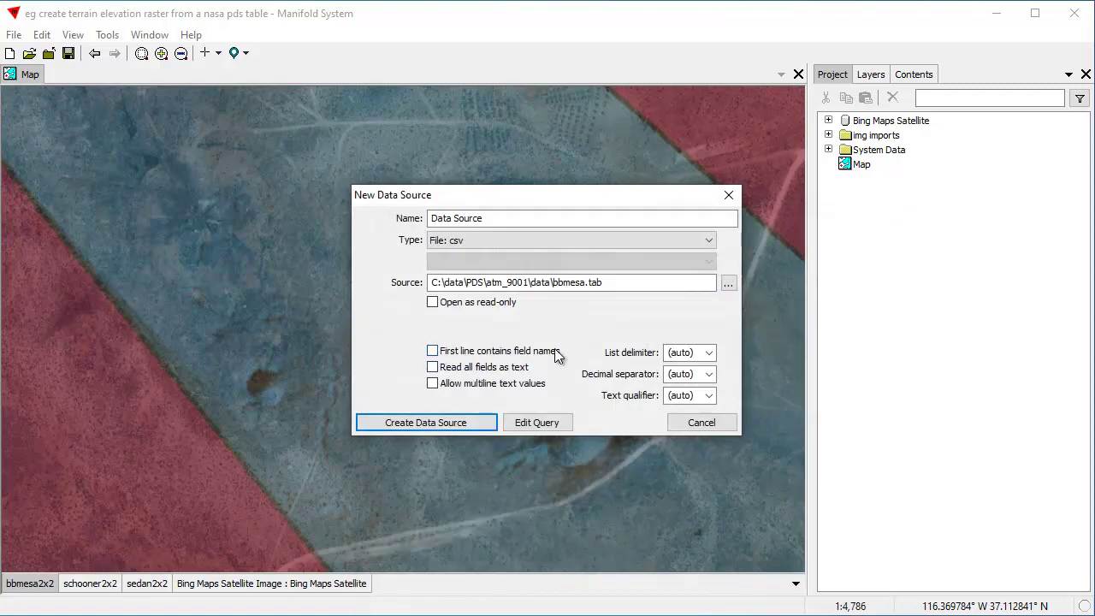
pyautogui.click(709, 353)
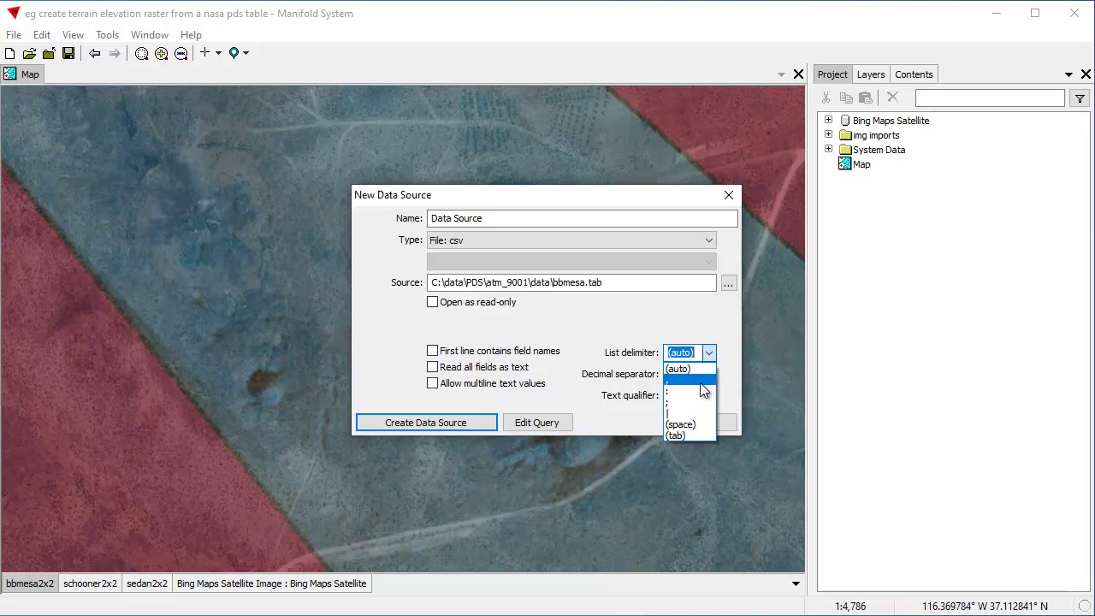
pyautogui.click(703, 426)
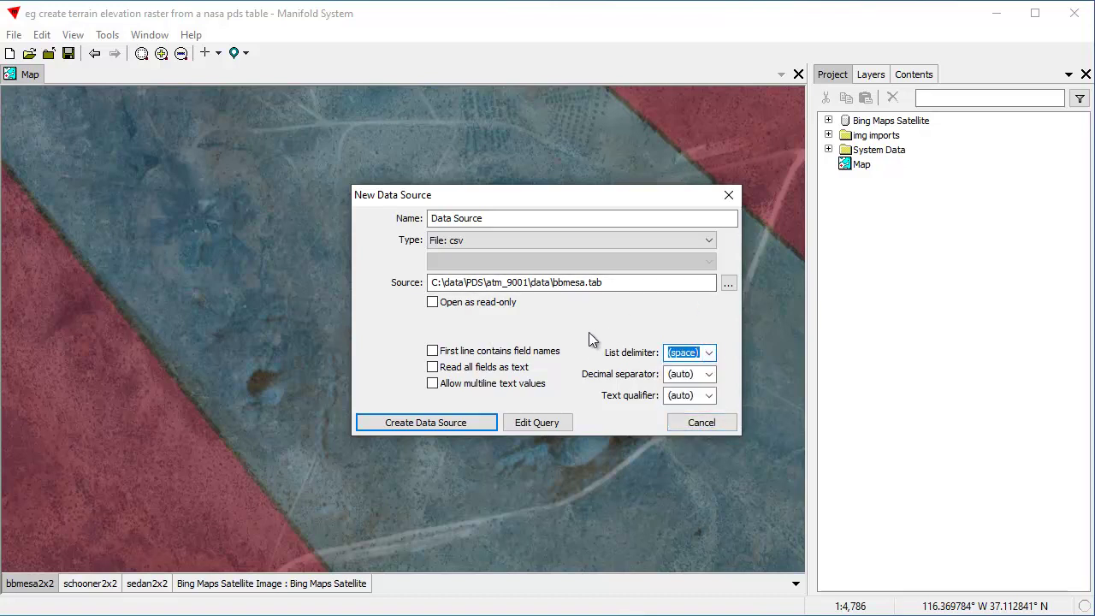
pyautogui.click(464, 421)
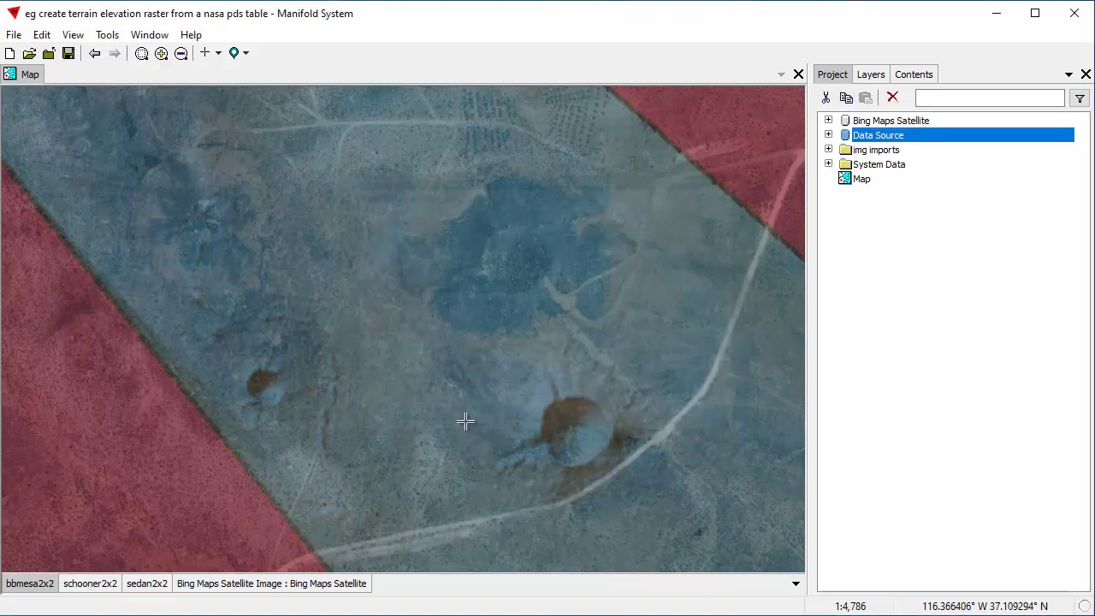
# - Copy the bbmesa table from the data source and paste it into the project as bbmesa 2
pyautogui.click(829, 135)
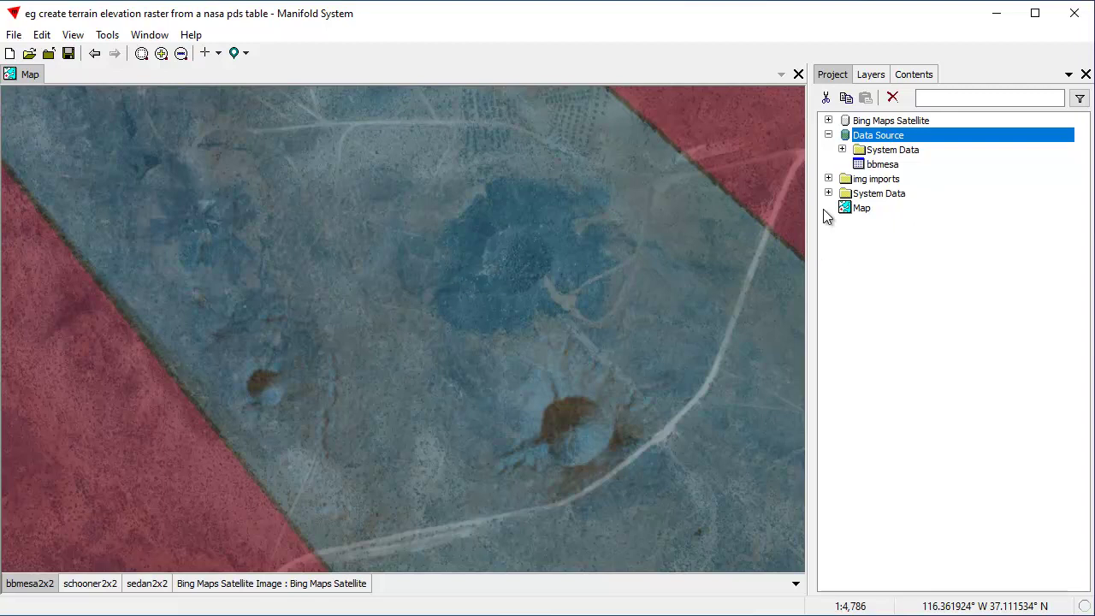
pyautogui.click(884, 165)
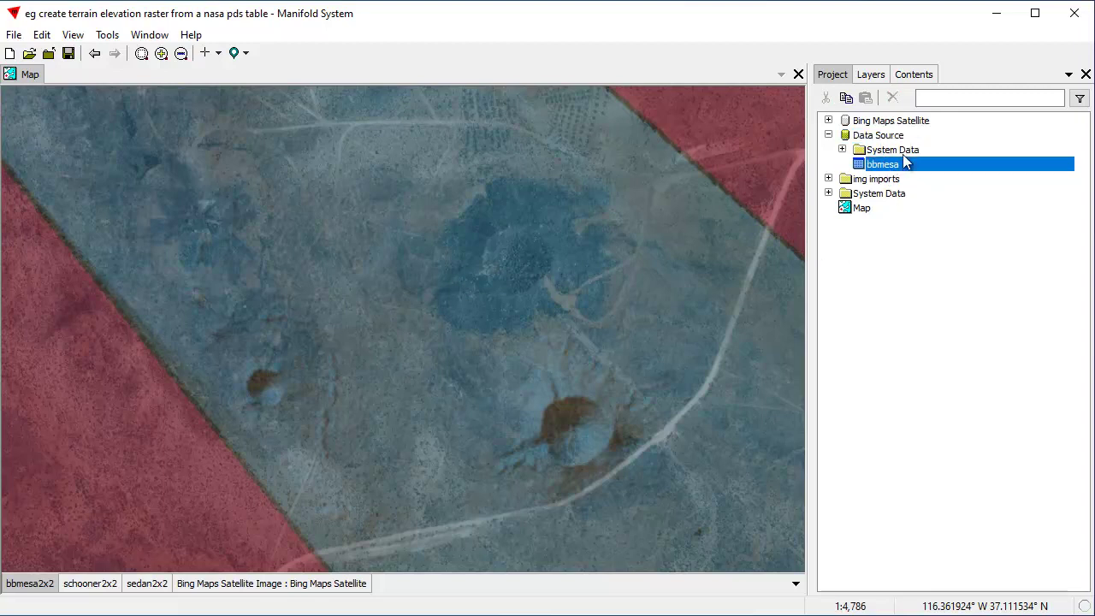
pyautogui.click(848, 100)
pyautogui.click(869, 286)
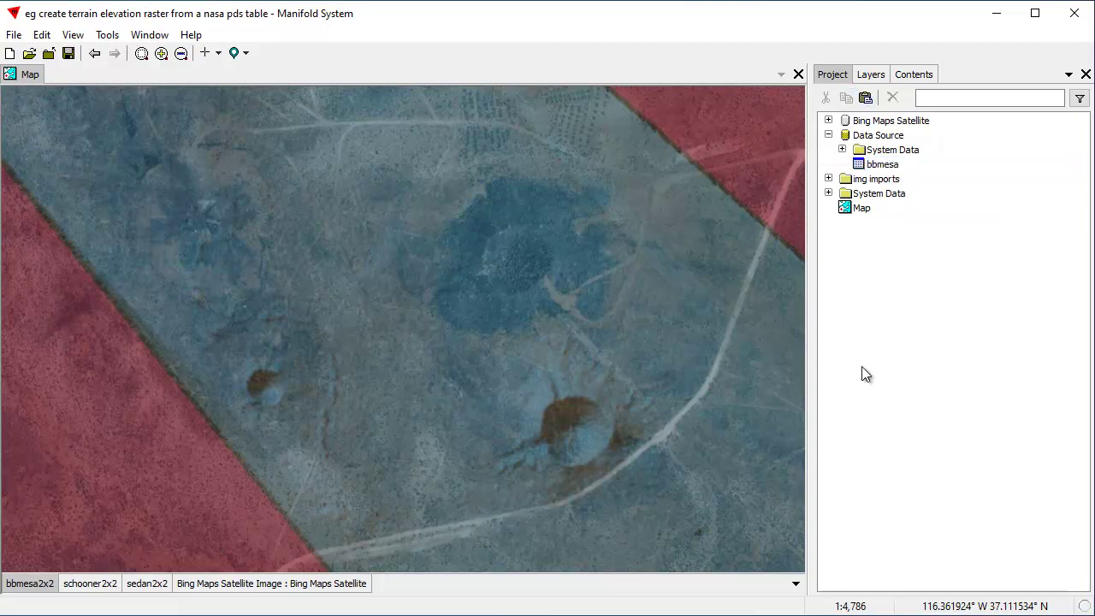
pyautogui.hotkey('ctrl', 'v')
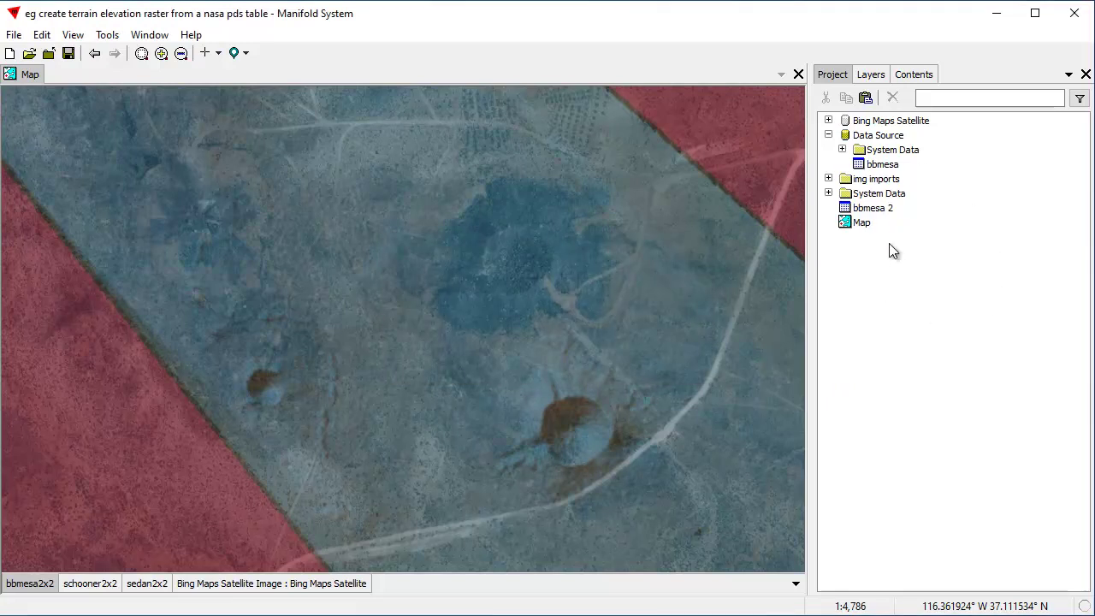
# - Delete the linked Data Source from the project
pyautogui.click(885, 139)
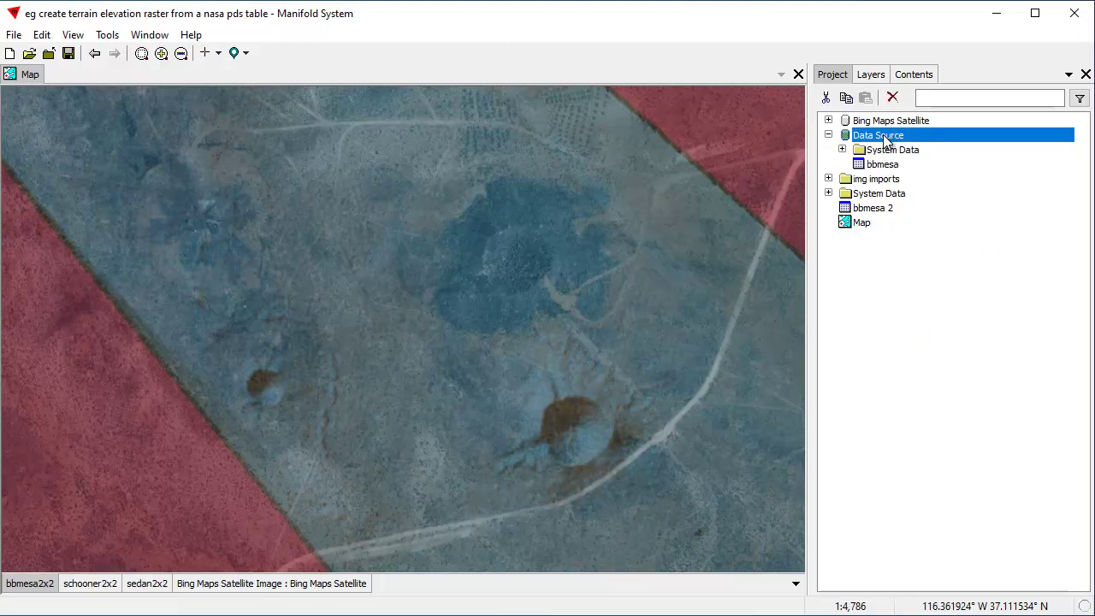
pyautogui.click(892, 98)
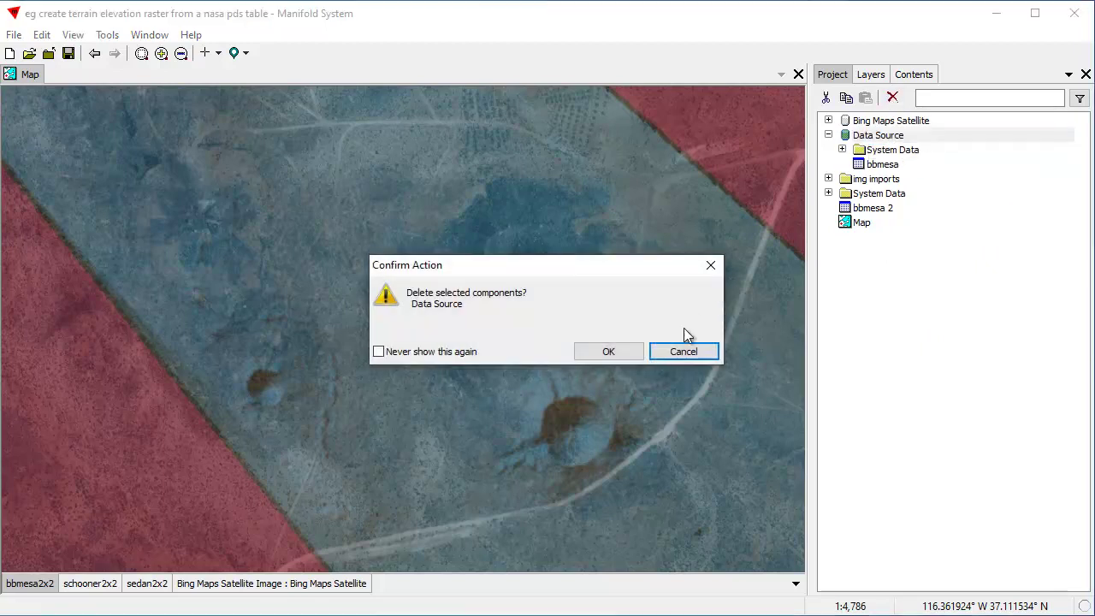
pyautogui.click(619, 349)
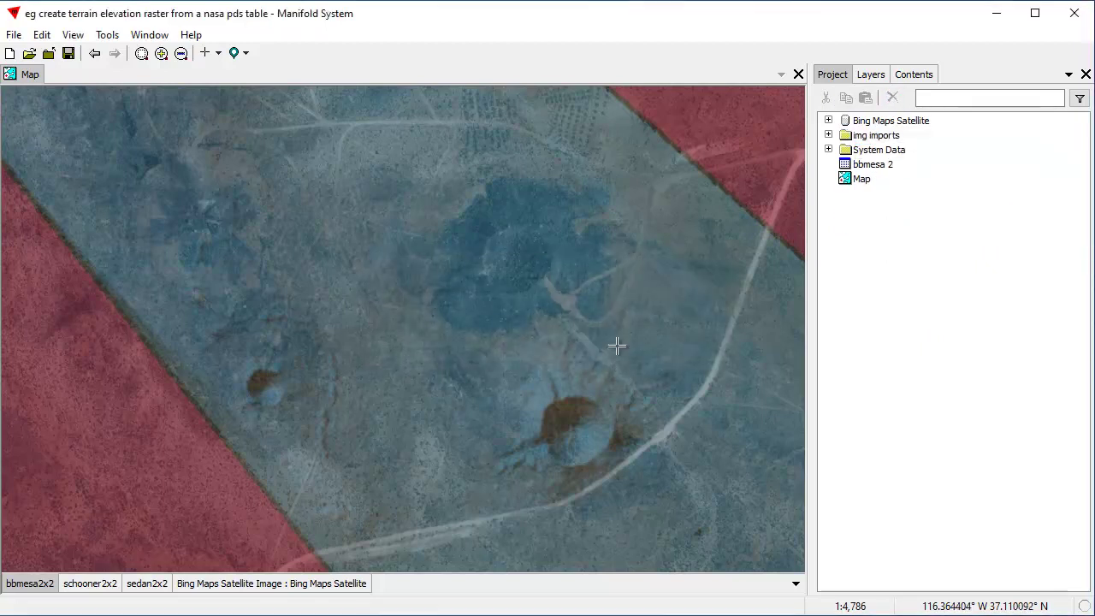
# - Open the bbmesa 2 table from the Project pane
pyautogui.doubleClick(874, 164)
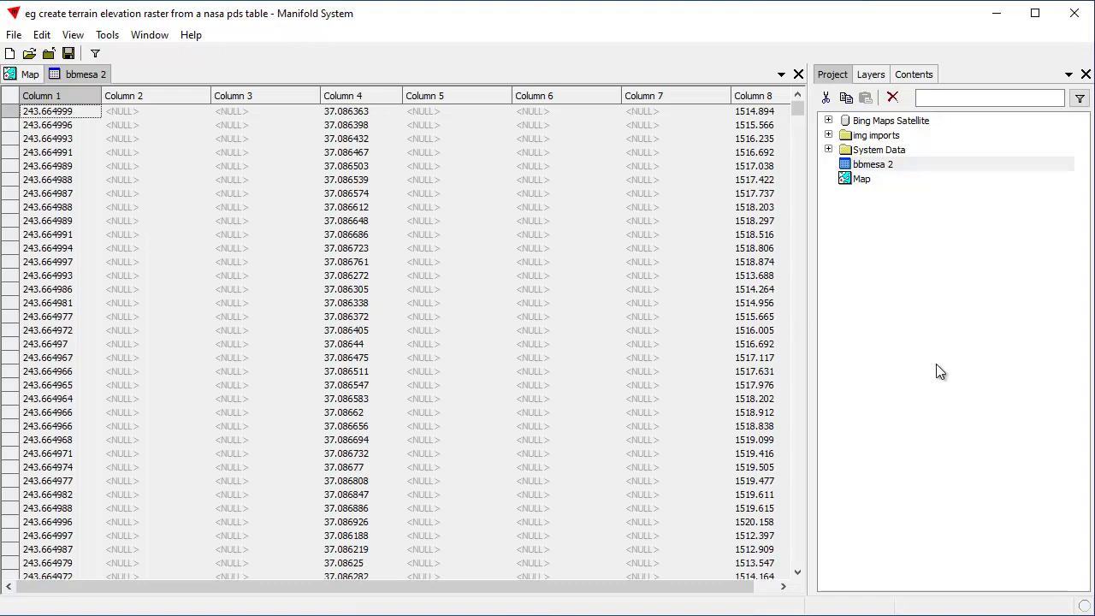
# - In the bbmesa 2 schema, delete Columns 2, 3, 5, 6 and 7
pyautogui.click(40, 34)
pyautogui.click(108, 285)
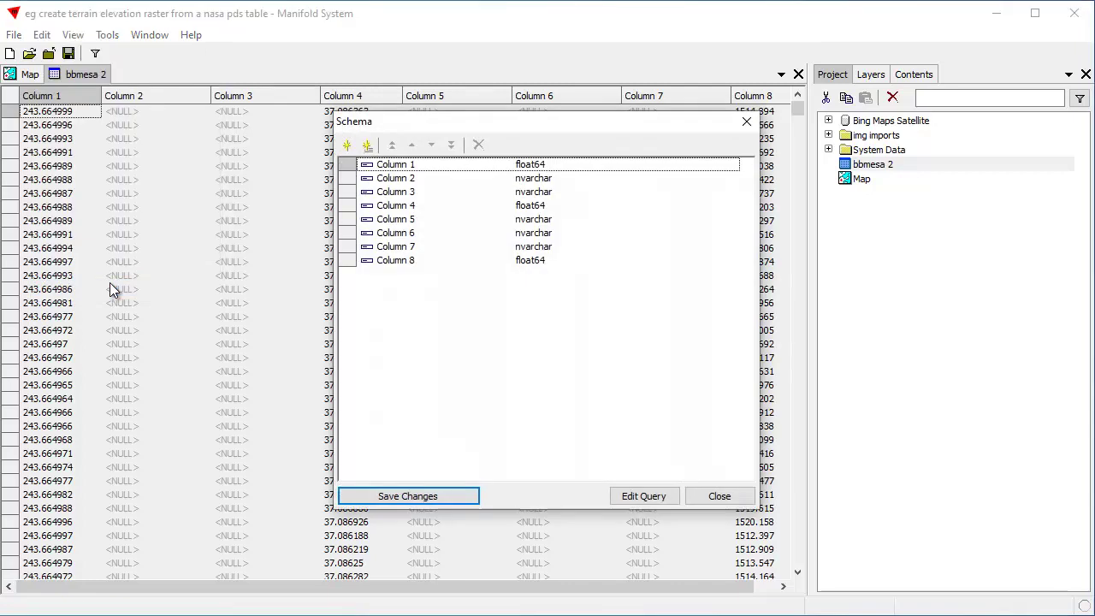
pyautogui.moveTo(463, 121); pyautogui.dragTo(401, 164)
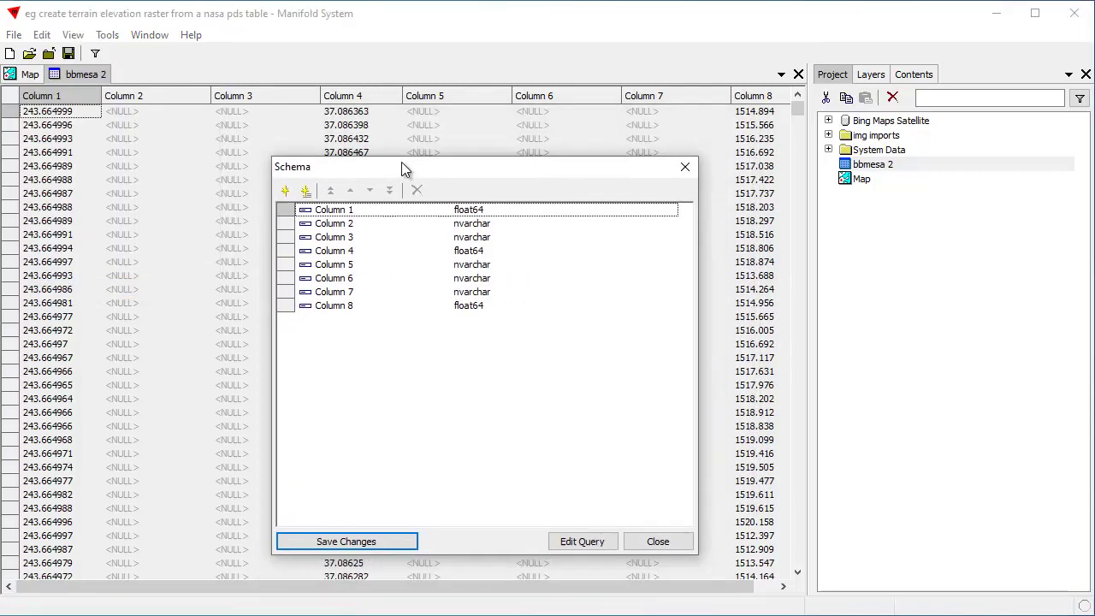
pyautogui.click(350, 221)
pyautogui.keyDown('ctrl'); pyautogui.click(351, 238); pyautogui.keyUp('ctrl')
pyautogui.keyDown('ctrl'); pyautogui.click(352, 262); pyautogui.keyUp('ctrl')
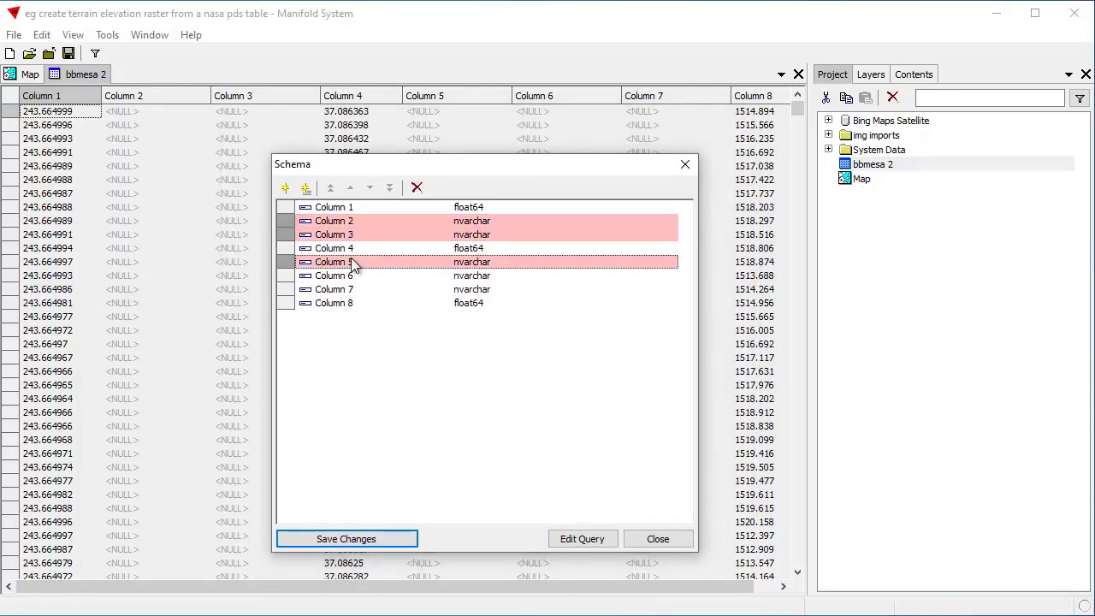
pyautogui.keyDown('ctrl'); pyautogui.click(354, 275); pyautogui.keyUp('ctrl')
pyautogui.keyDown('ctrl'); pyautogui.click(351, 289); pyautogui.keyUp('ctrl')
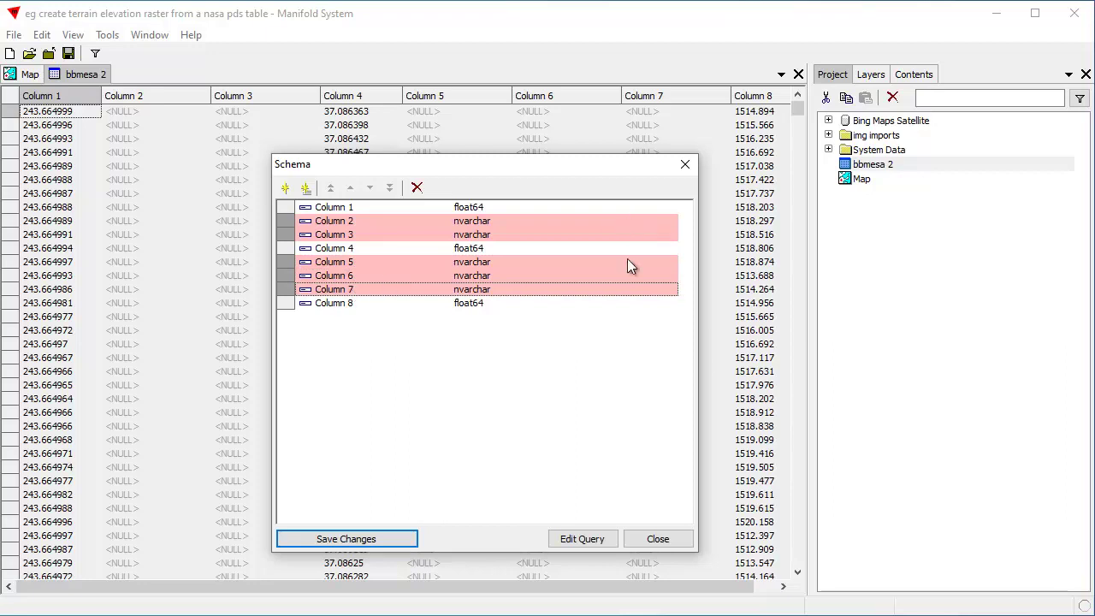
pyautogui.click(418, 188)
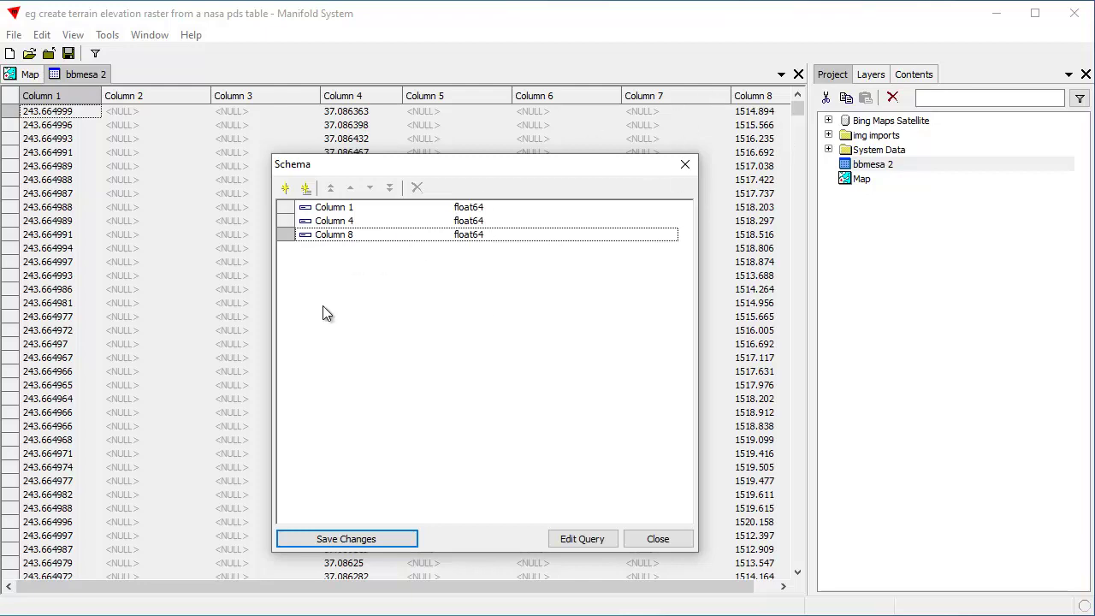
# - Rename Column 8 to Z, Column 4 to Latitude and Column 1 to Lon360
pyautogui.doubleClick(355, 235)
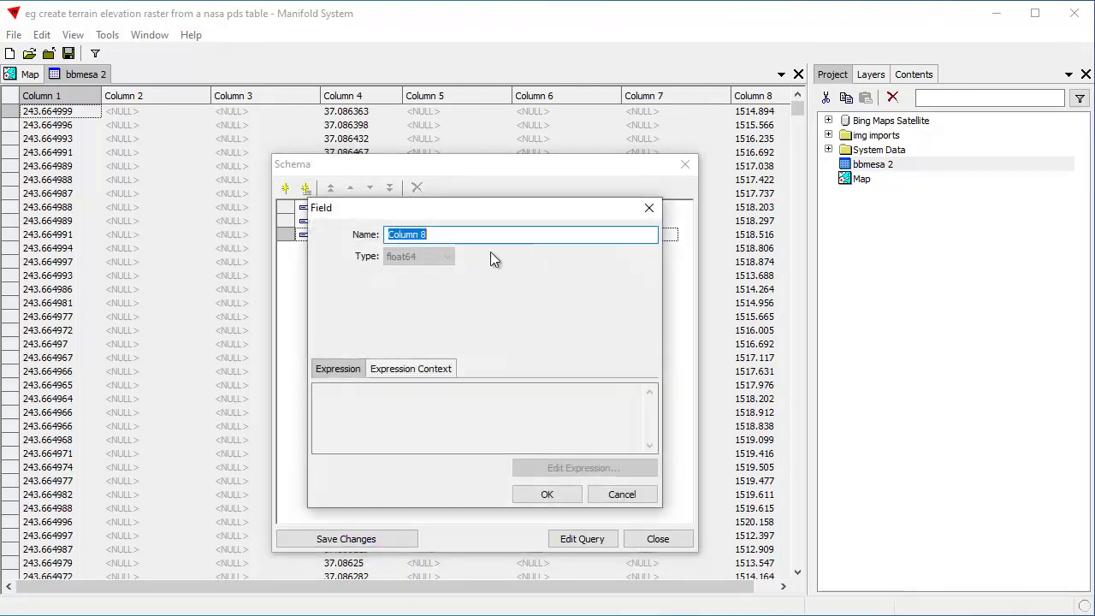
pyautogui.write('Z')
pyautogui.click(548, 493)
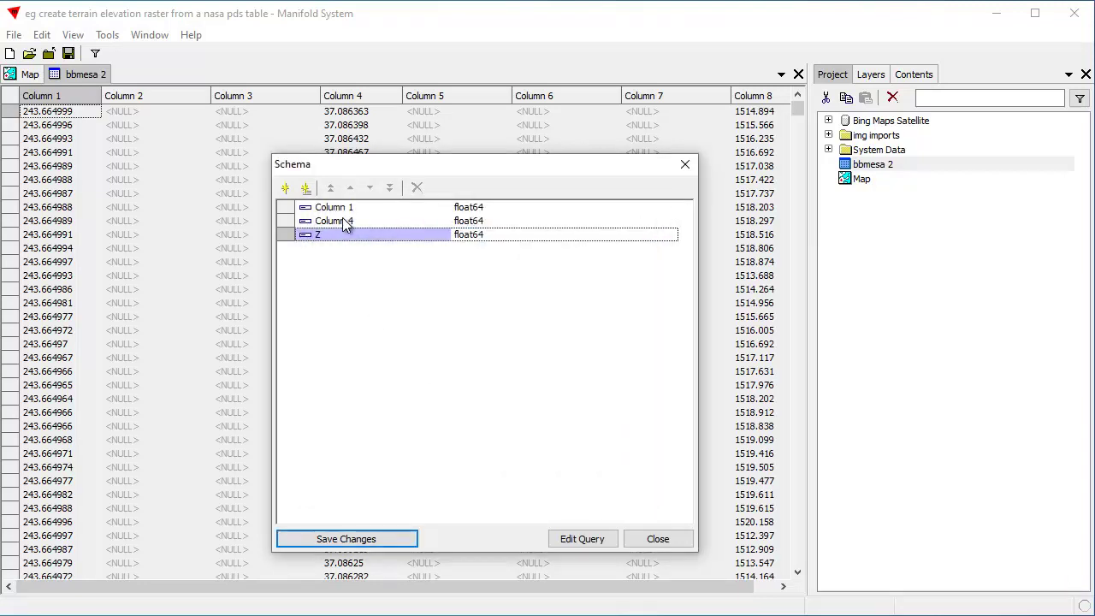
pyautogui.doubleClick(343, 221)
pyautogui.write('Latitude')
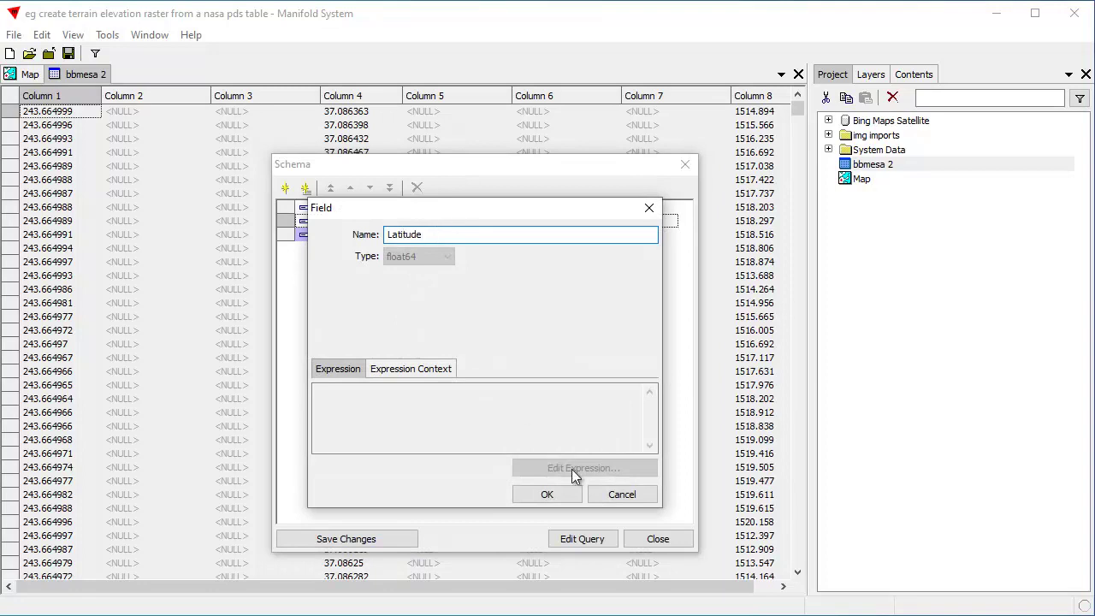
pyautogui.click(547, 494)
pyautogui.doubleClick(356, 209)
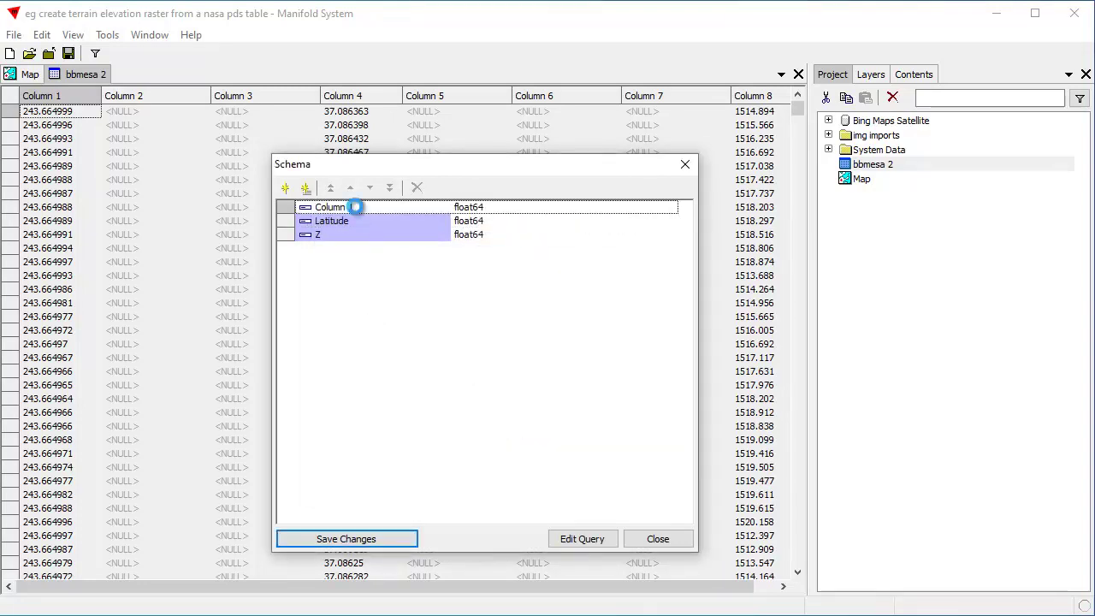
pyautogui.write('Lon')
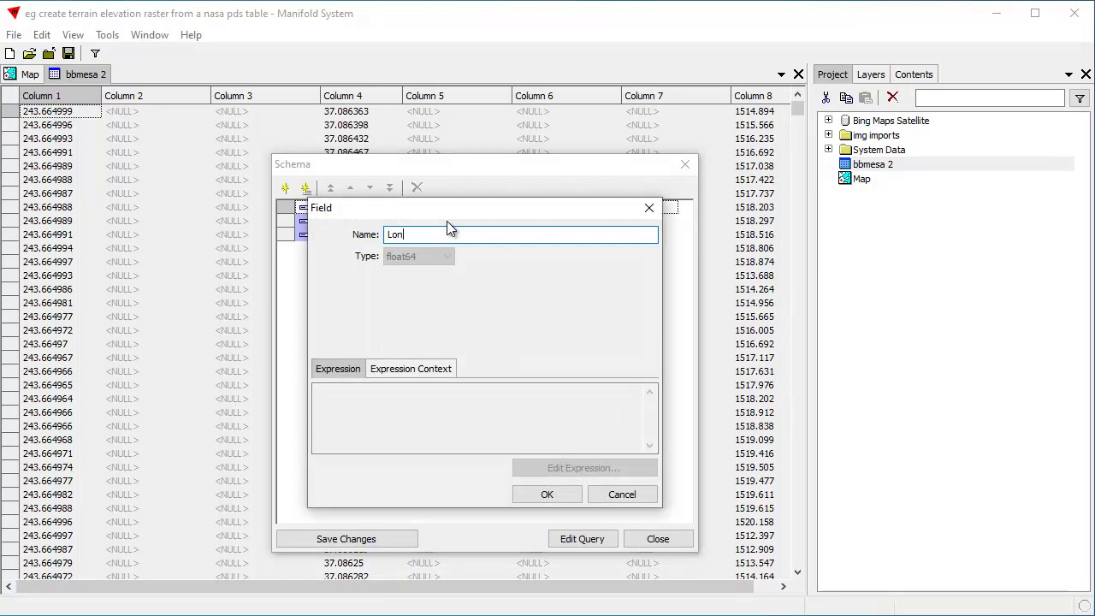
pyautogui.write('360')
pyautogui.click(554, 494)
# - Add a float64 field named Longitude to the bbmesa 2 schema
pyautogui.click(286, 187)
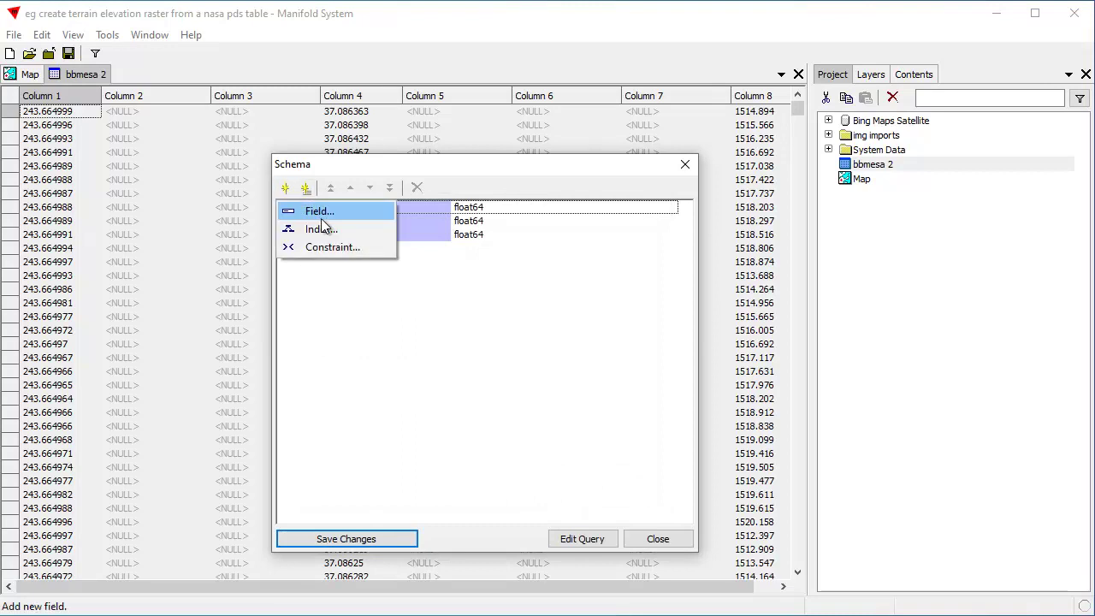
pyautogui.click(327, 212)
pyautogui.write('L')
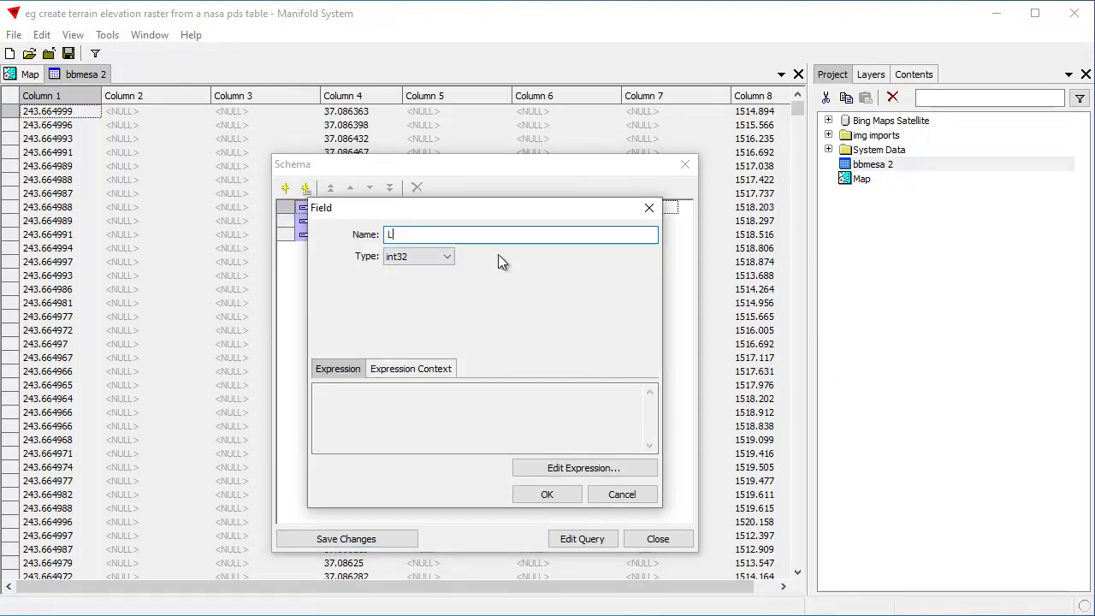
pyautogui.write('ongitude')
pyautogui.click(445, 257)
pyautogui.moveTo(449, 388); pyautogui.dragTo(452, 302)
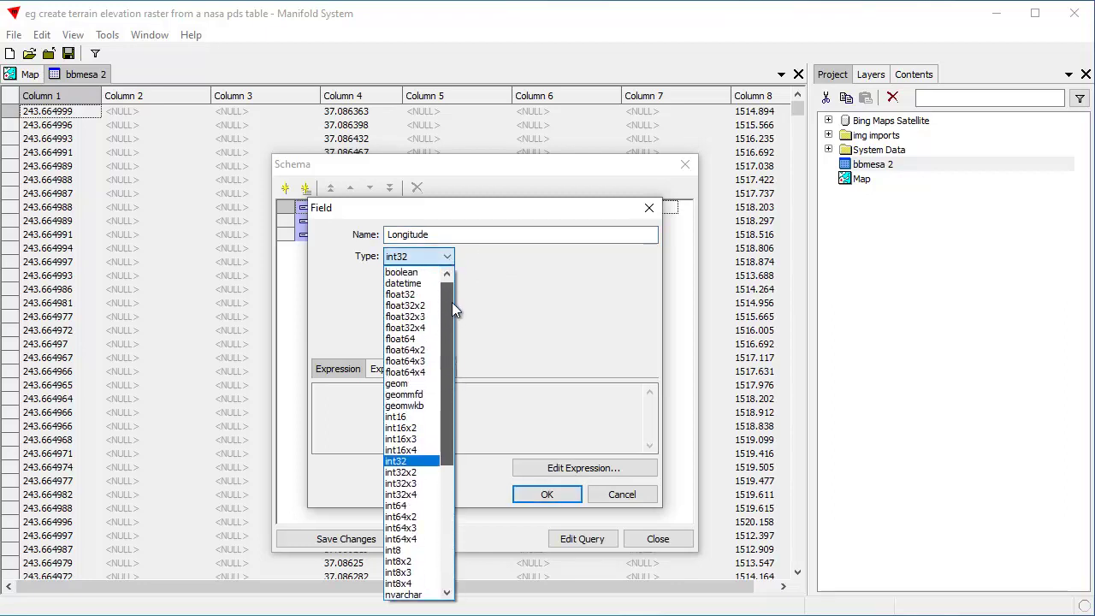
pyautogui.click(425, 339)
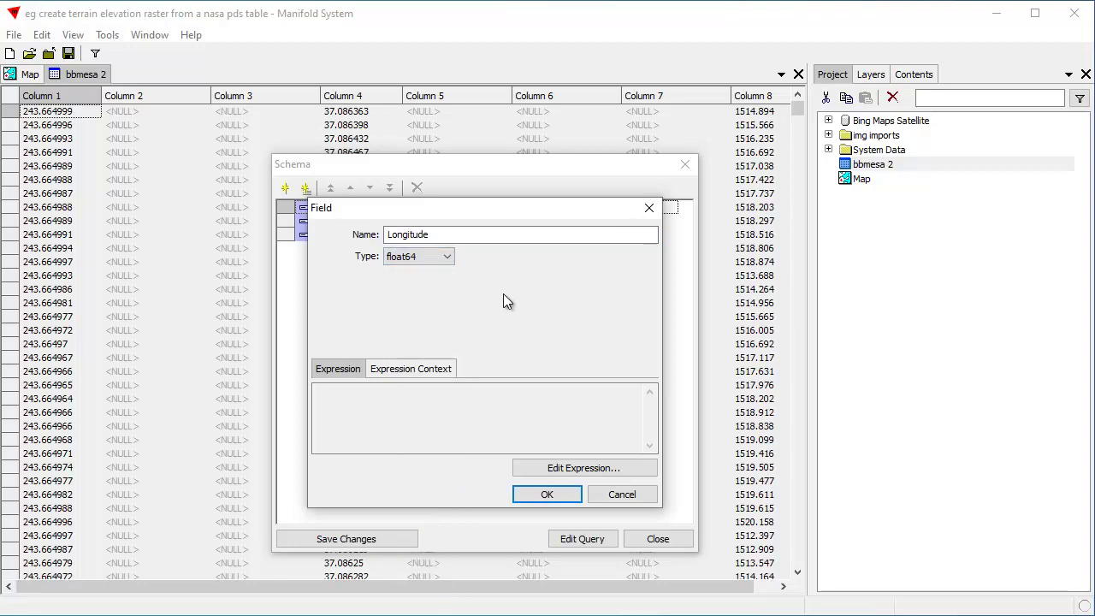
pyautogui.click(549, 496)
# - Add a geom field named Geom using Latitude / Longitude coordinates
pyautogui.click(285, 188)
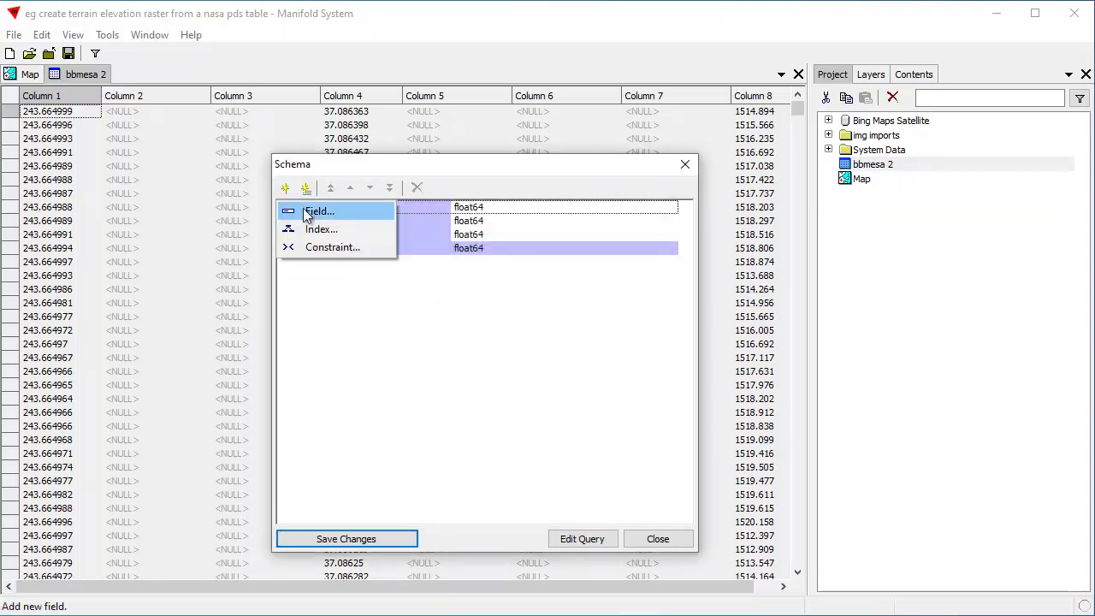
pyautogui.click(313, 210)
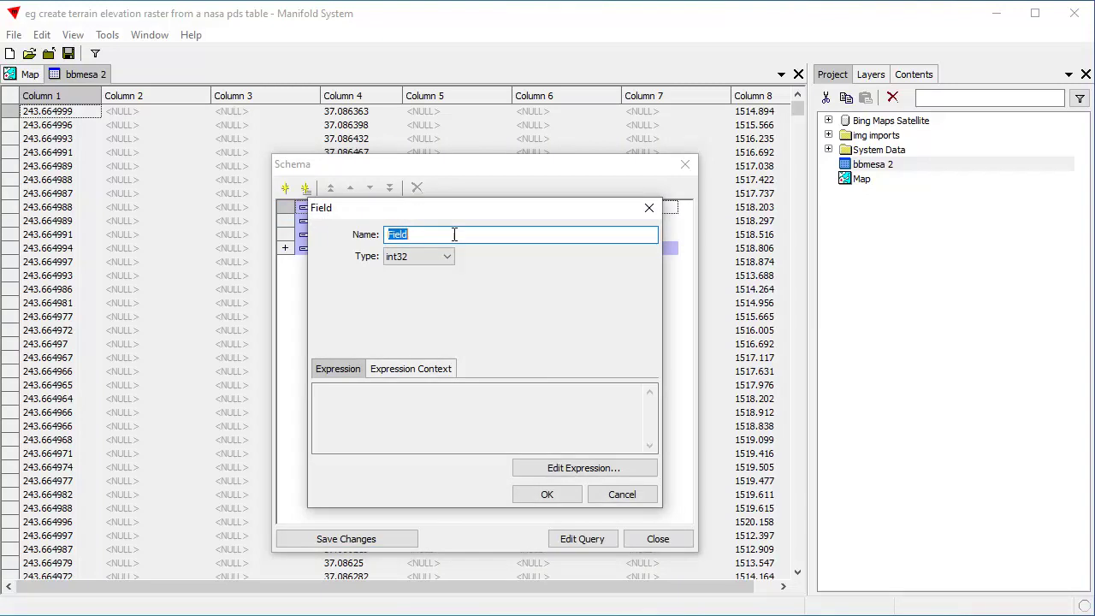
pyautogui.write('Geometry')
pyautogui.click(450, 255)
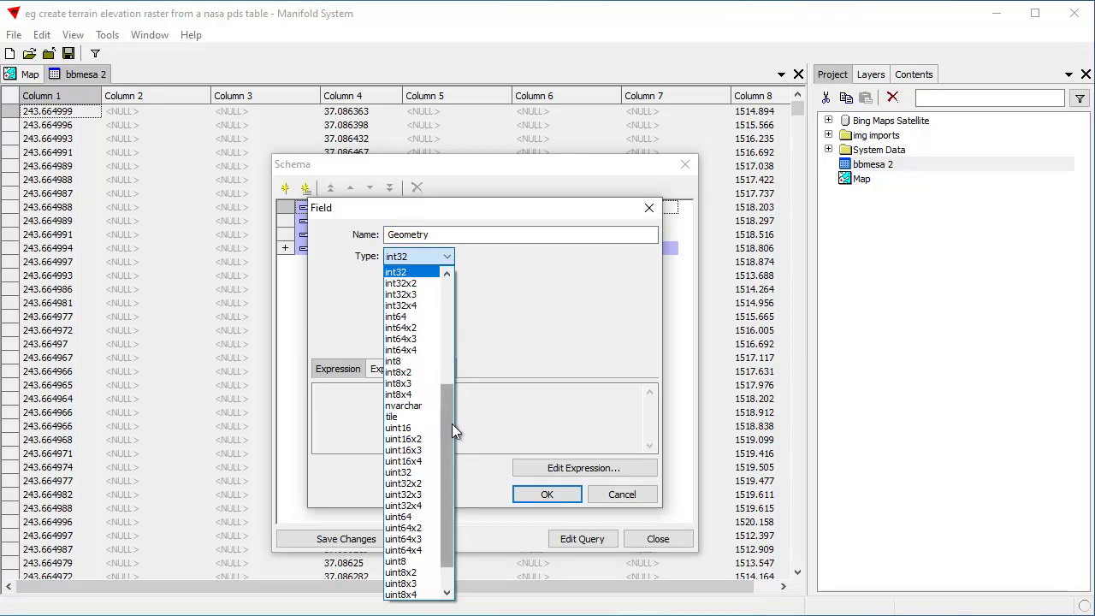
pyautogui.moveTo(446, 422); pyautogui.dragTo(434, 349)
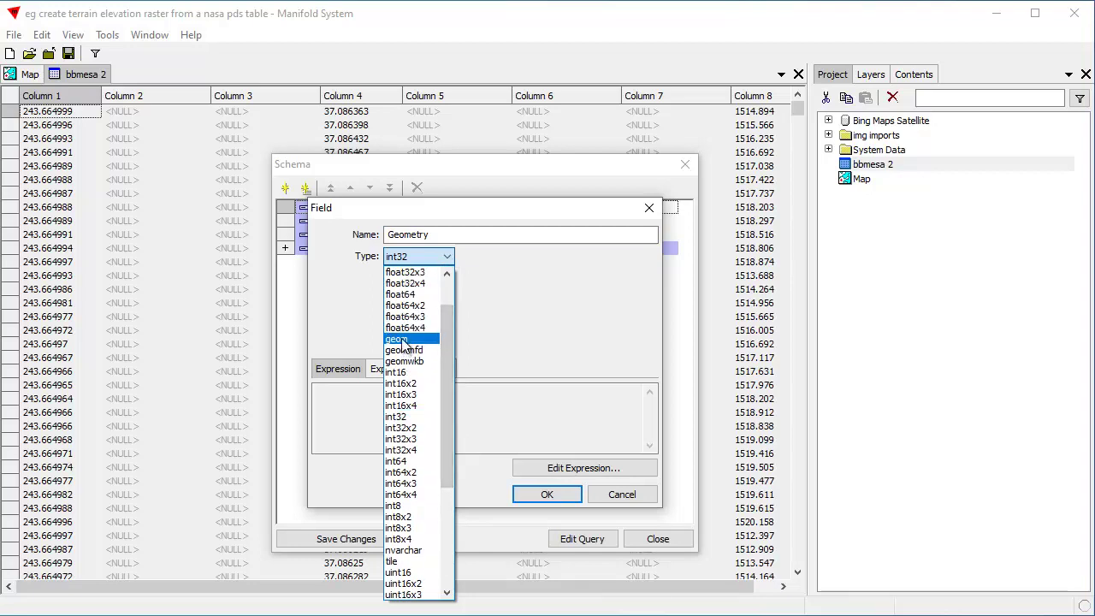
pyautogui.click(463, 227)
pyautogui.click(463, 228)
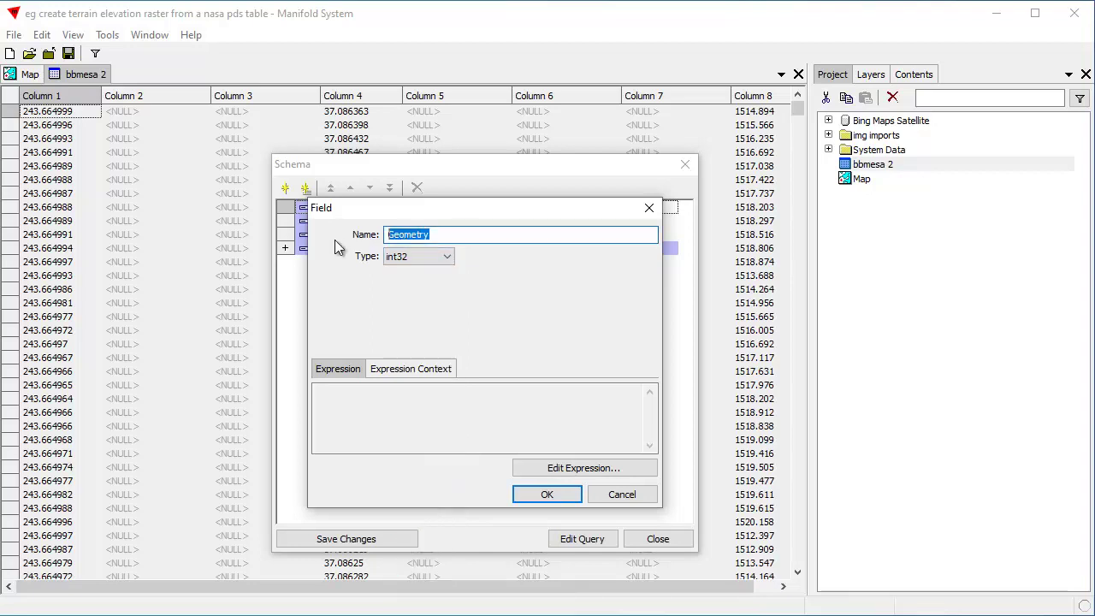
pyautogui.write('Geom')
pyautogui.click(446, 255)
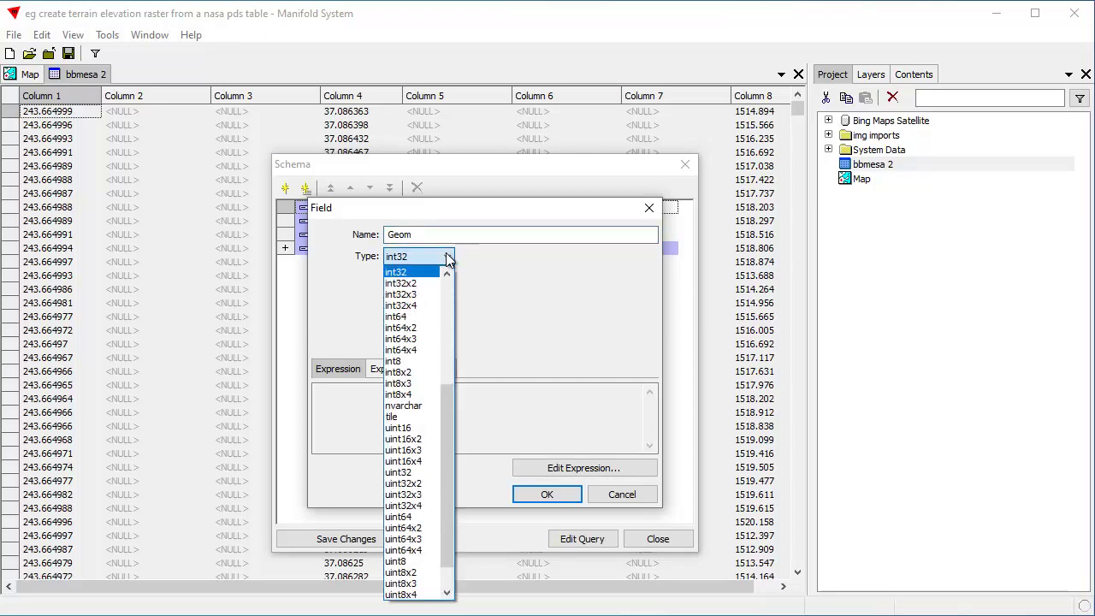
pyautogui.scroll(6, 443, 295)
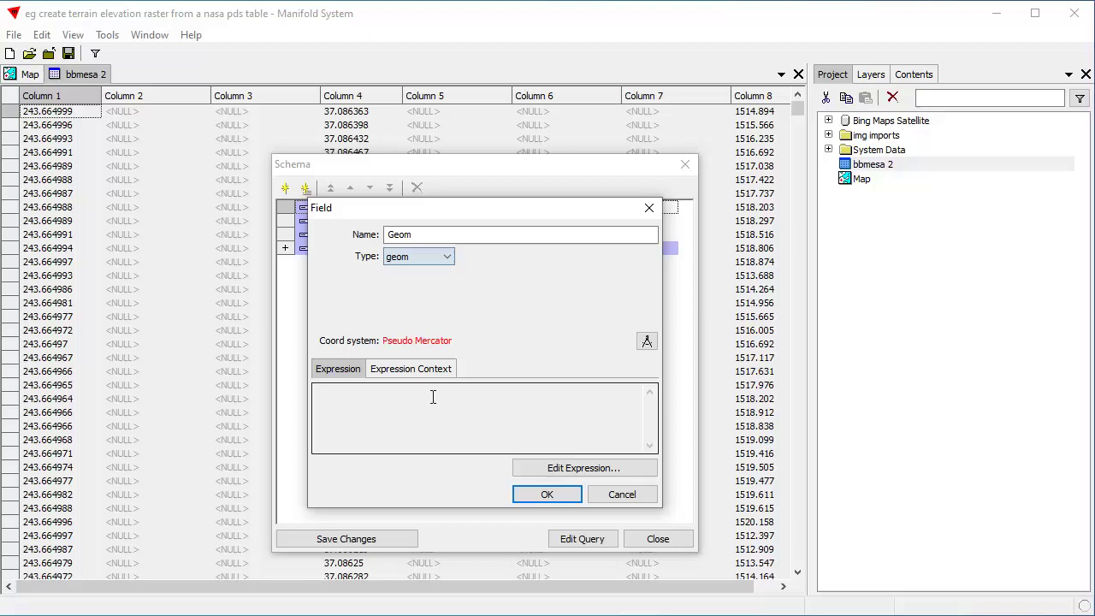
pyautogui.click(647, 342)
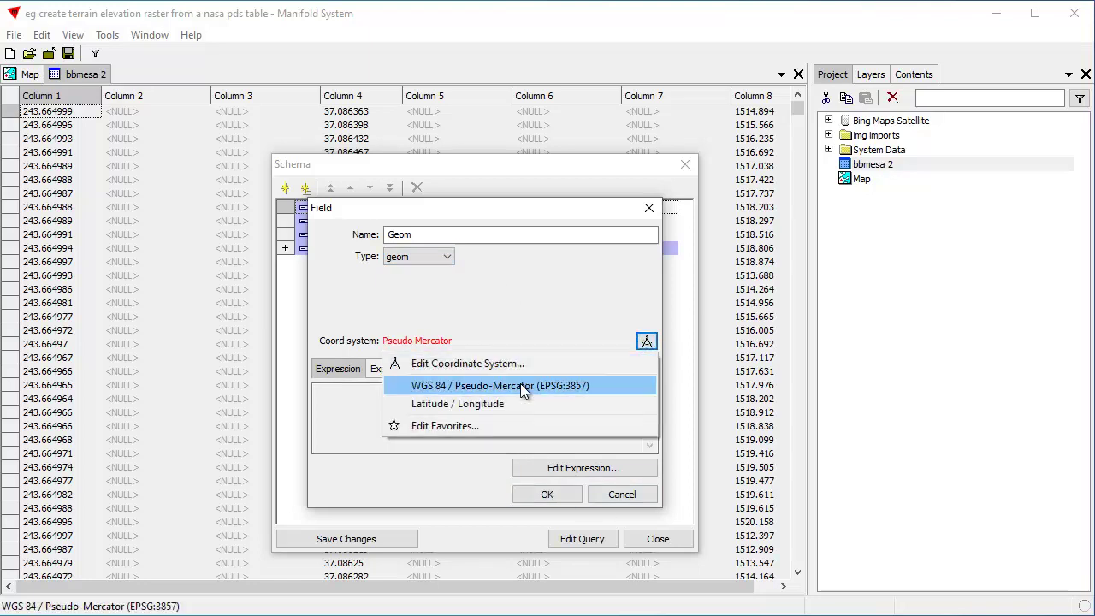
pyautogui.click(488, 404)
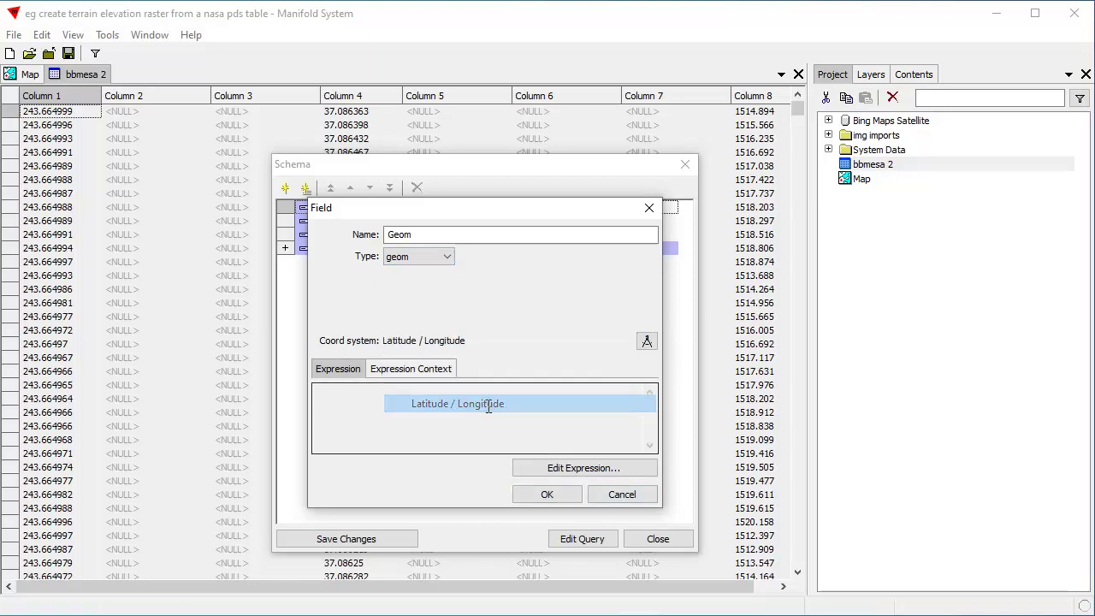
pyautogui.click(550, 496)
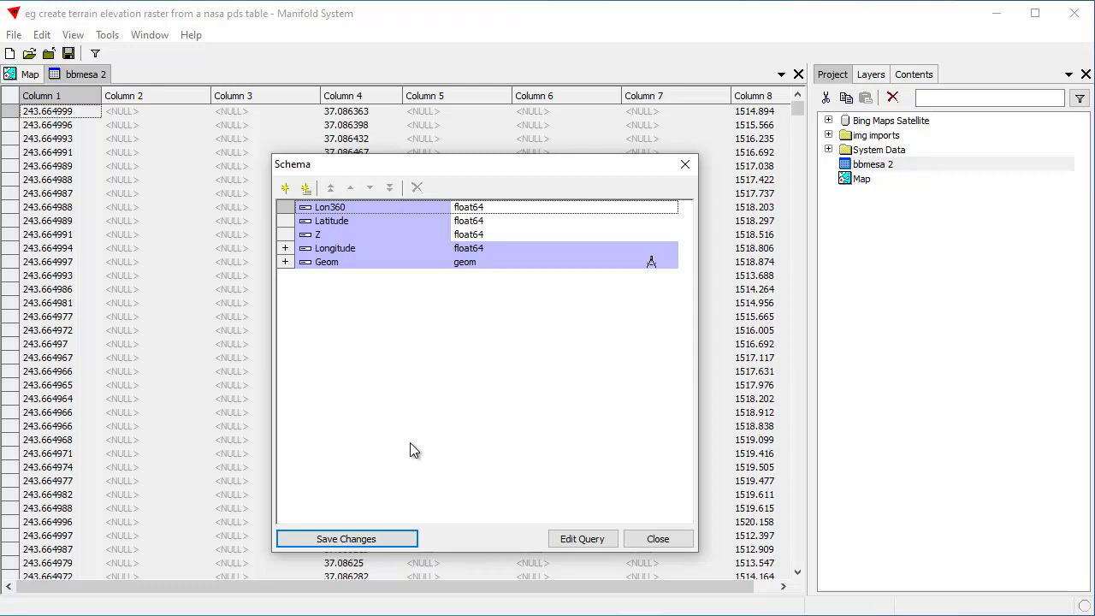
# - Add the mfd_id identity field with its index and save the schema changes
pyautogui.click(306, 187)
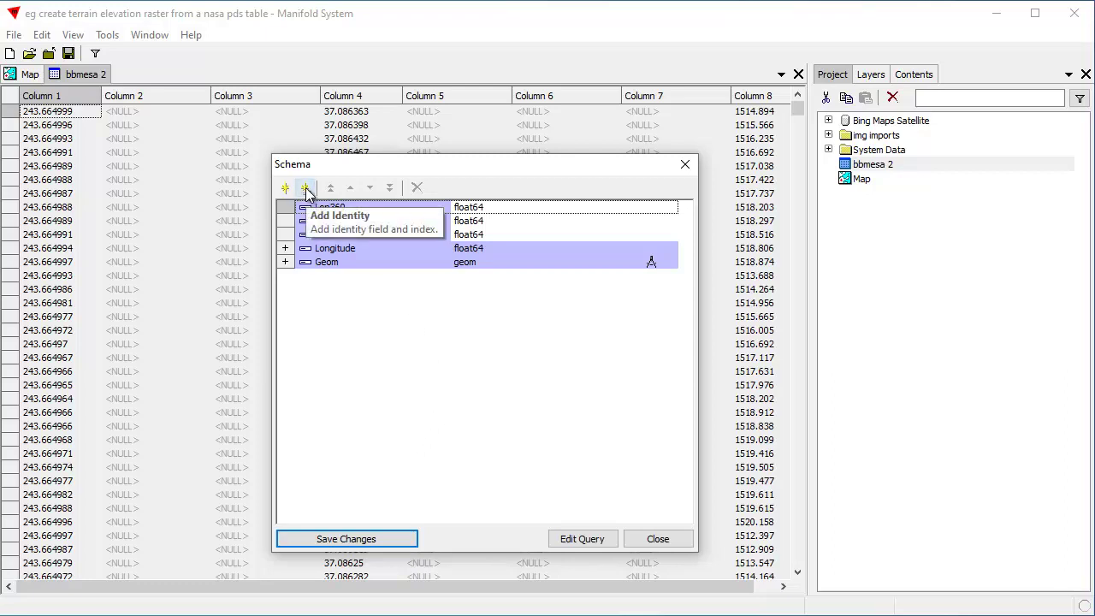
pyautogui.click(333, 214)
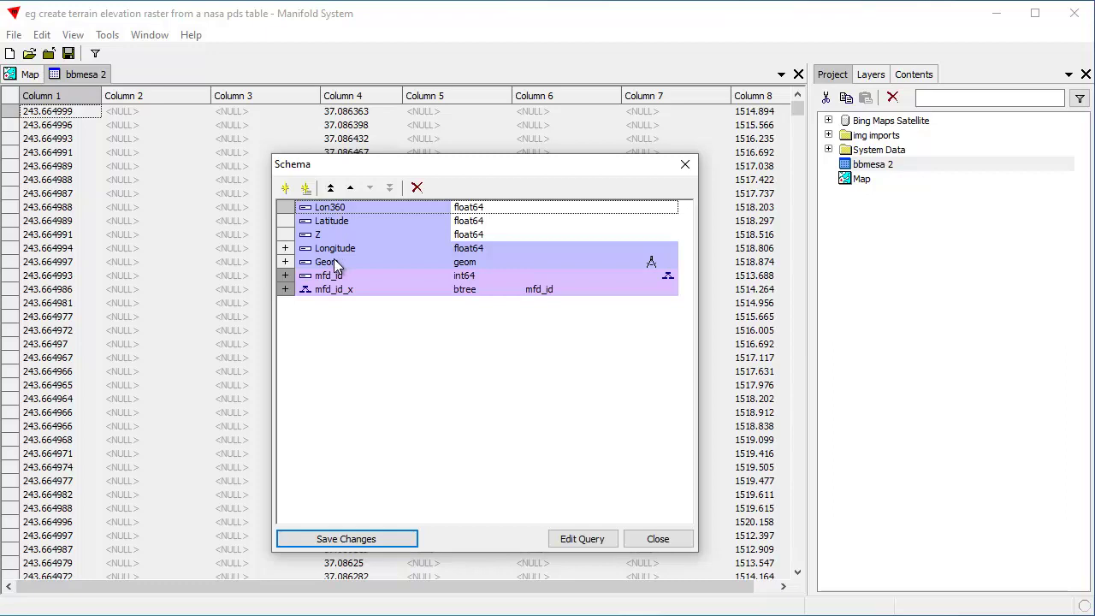
pyautogui.click(374, 537)
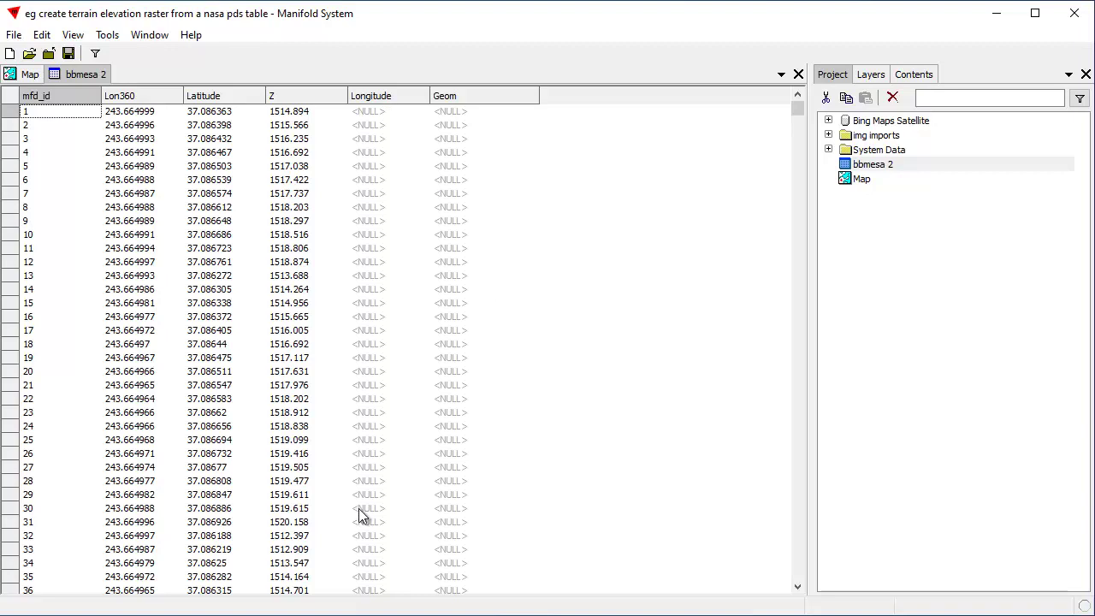
# - Use a Transform expression to fill the Longitude field with [Lon360]-360
pyautogui.click(391, 101)
pyautogui.click(912, 76)
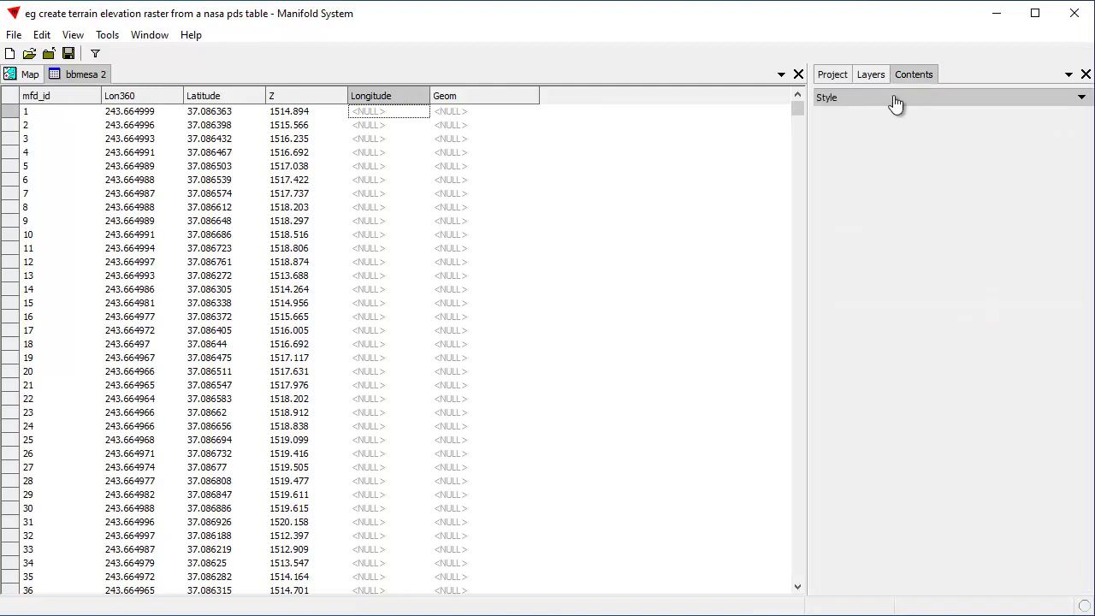
pyautogui.click(894, 99)
pyautogui.click(882, 191)
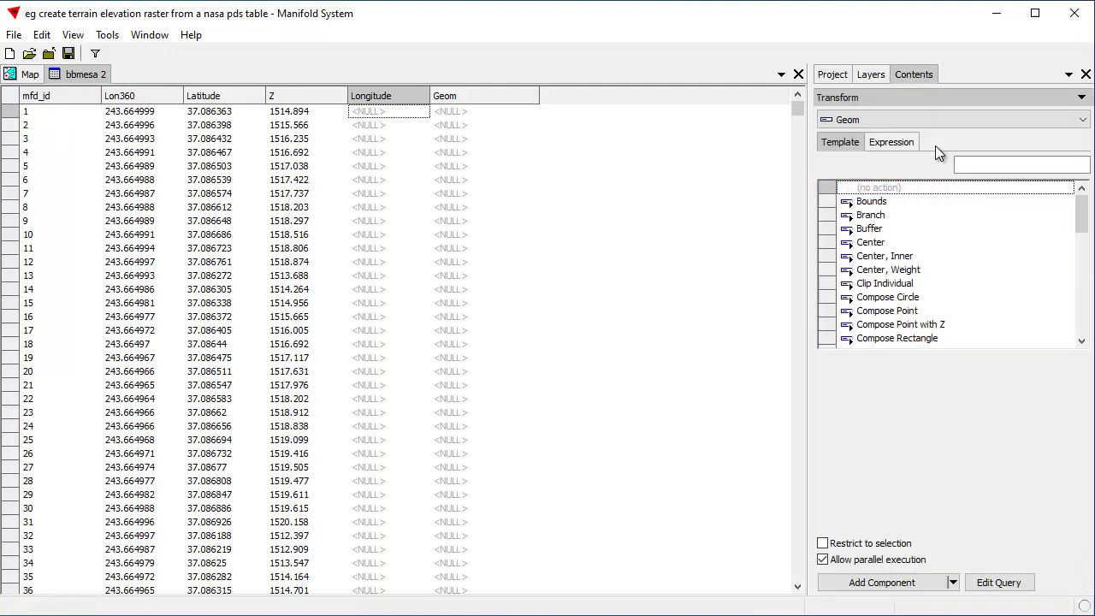
pyautogui.click(896, 143)
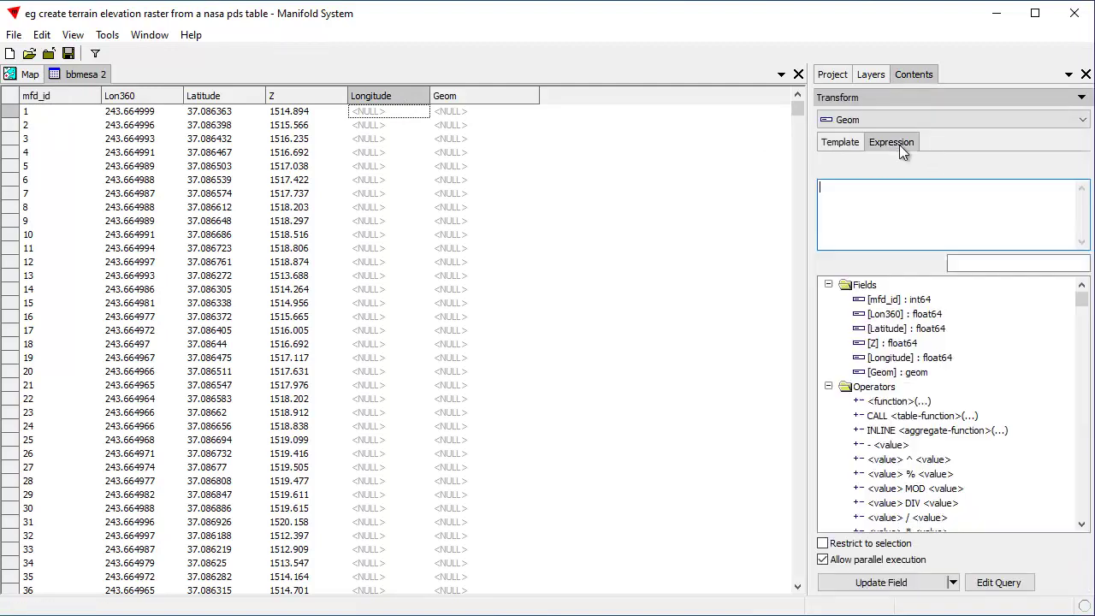
pyautogui.doubleClick(888, 314)
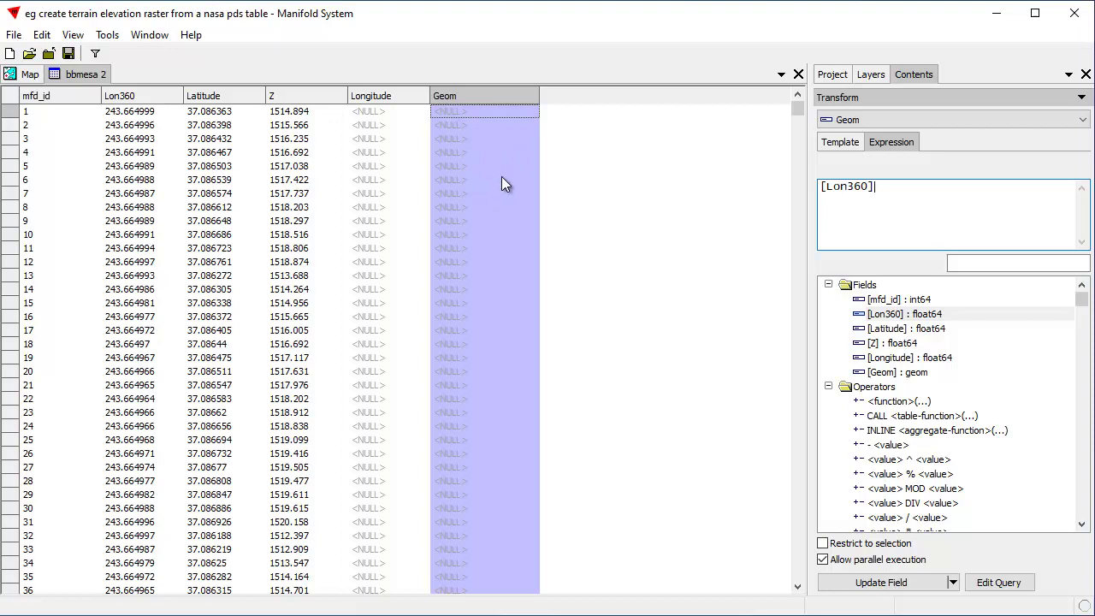
pyautogui.click(1081, 120)
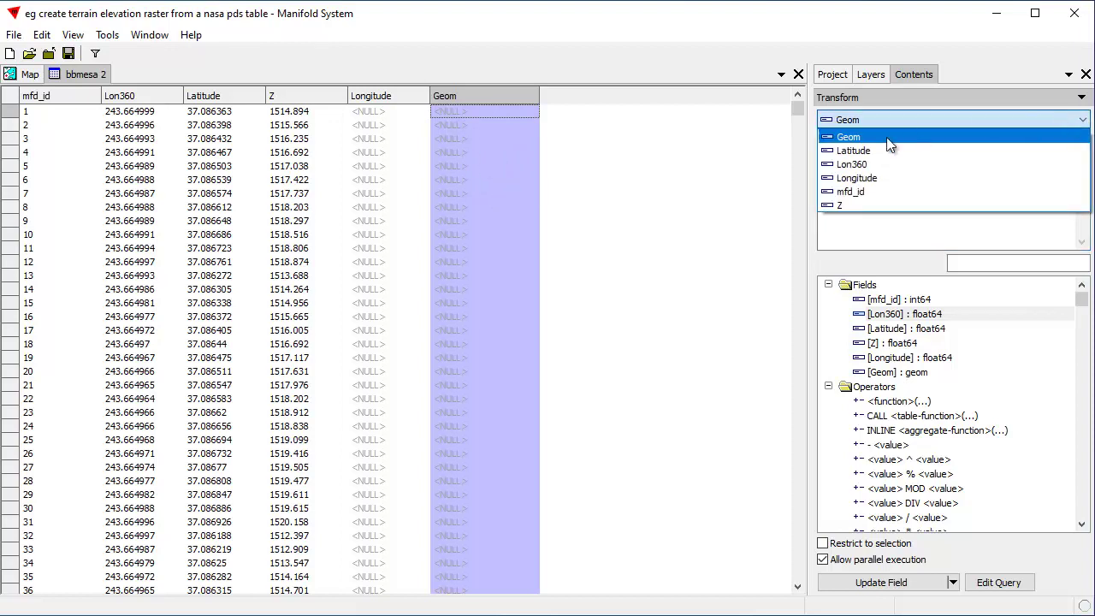
pyautogui.click(871, 177)
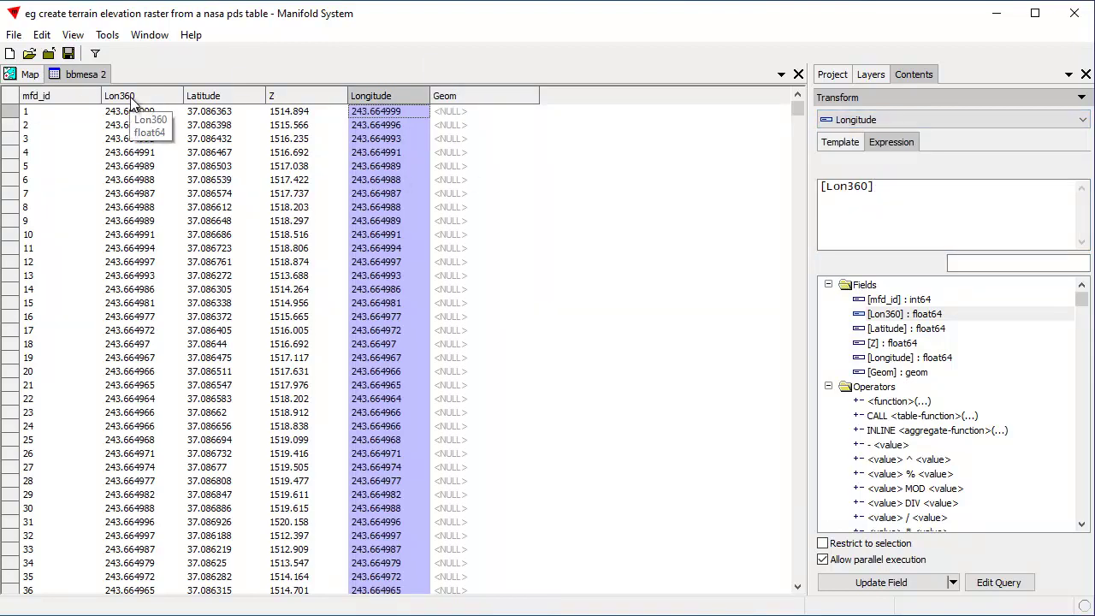
pyautogui.click(893, 186)
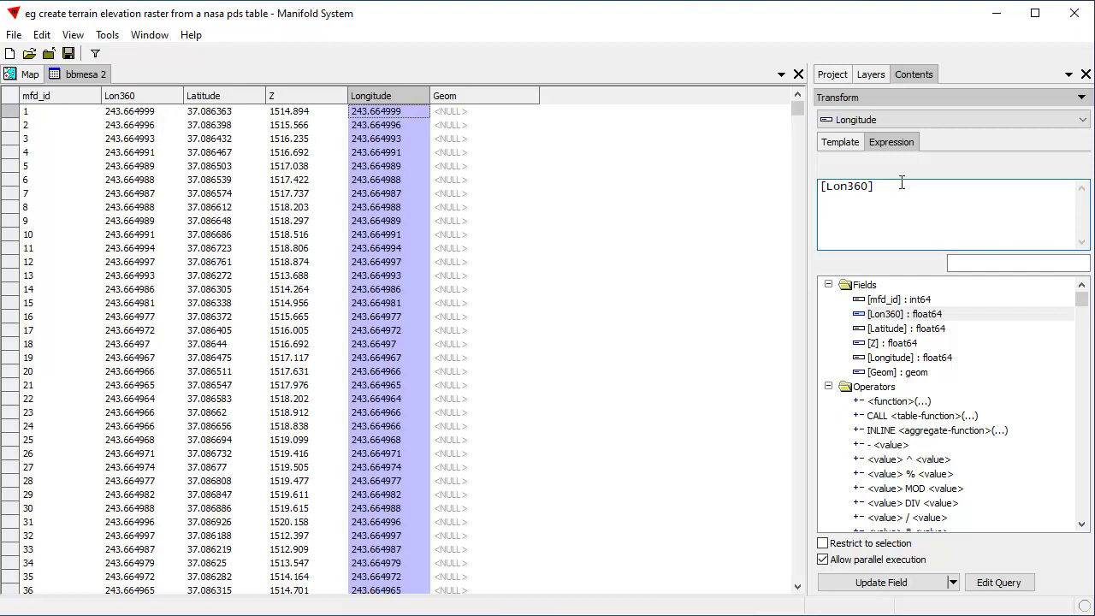
pyautogui.write('-360')
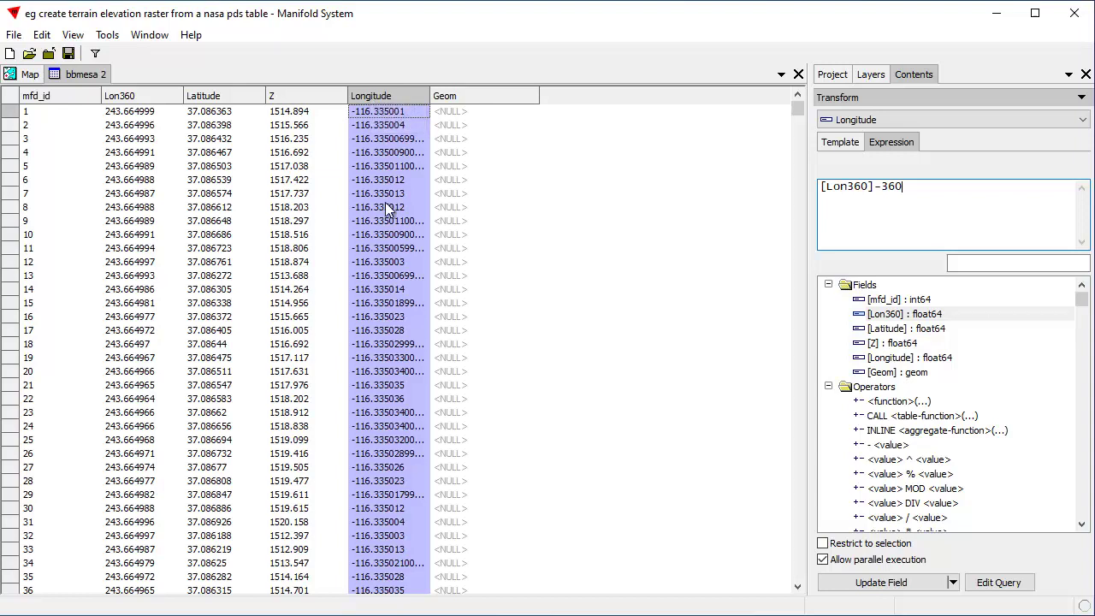
pyautogui.click(908, 585)
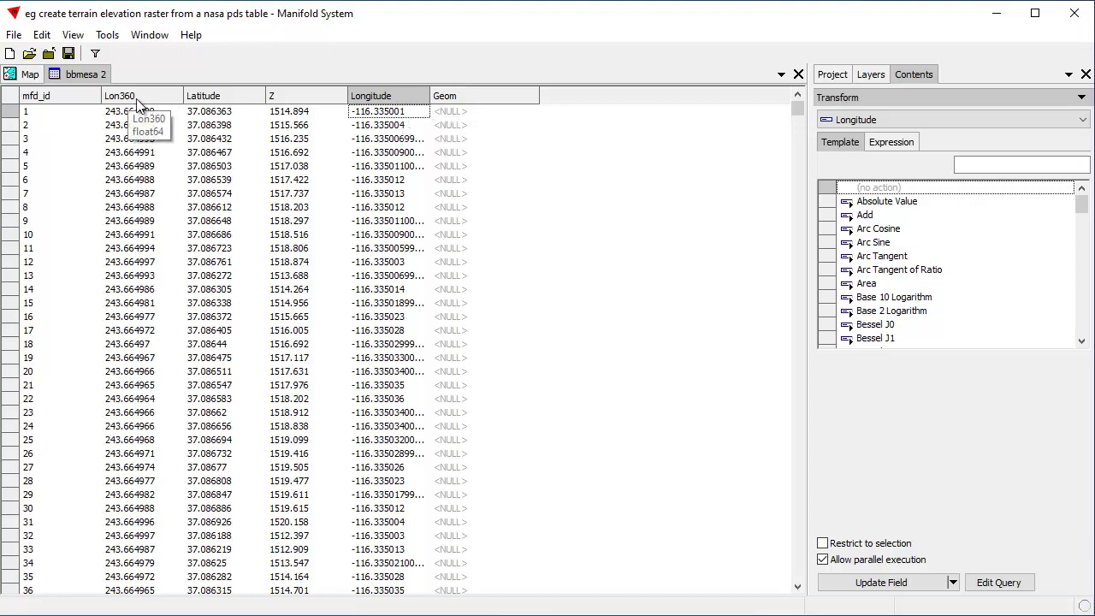
# - Fill Geom using Compose Point with Z, with Longitude as X and the Z field as height
pyautogui.click(473, 93)
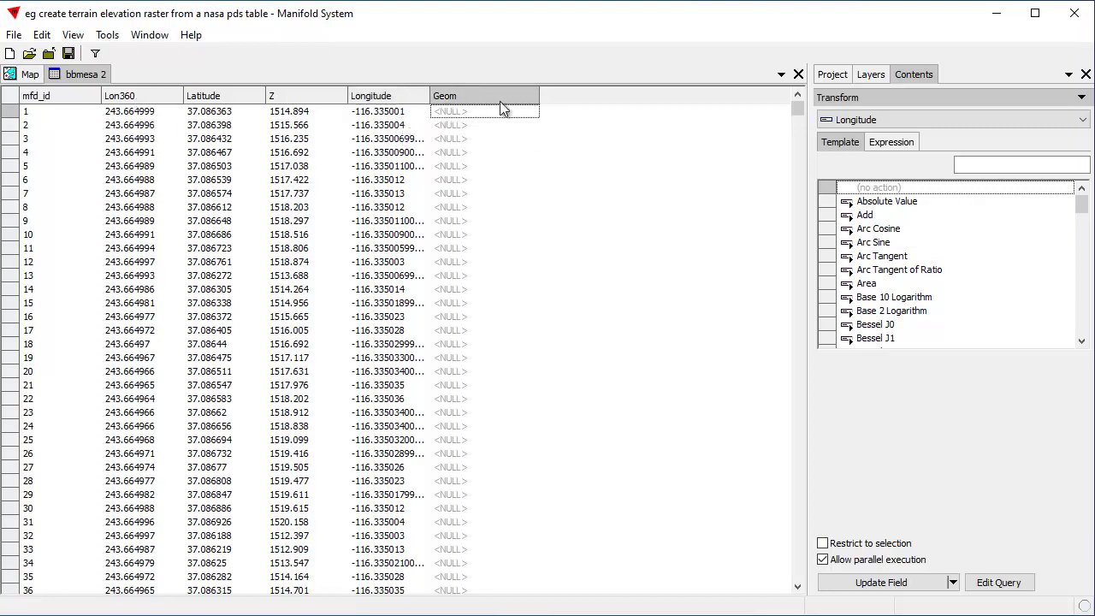
pyautogui.click(885, 115)
pyautogui.click(867, 138)
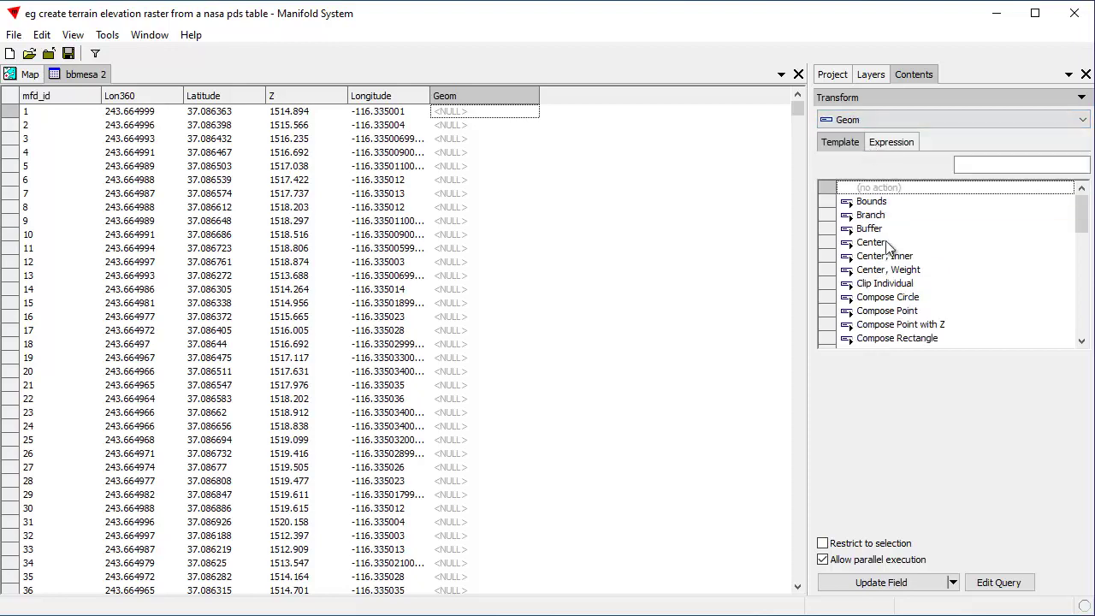
pyautogui.click(926, 325)
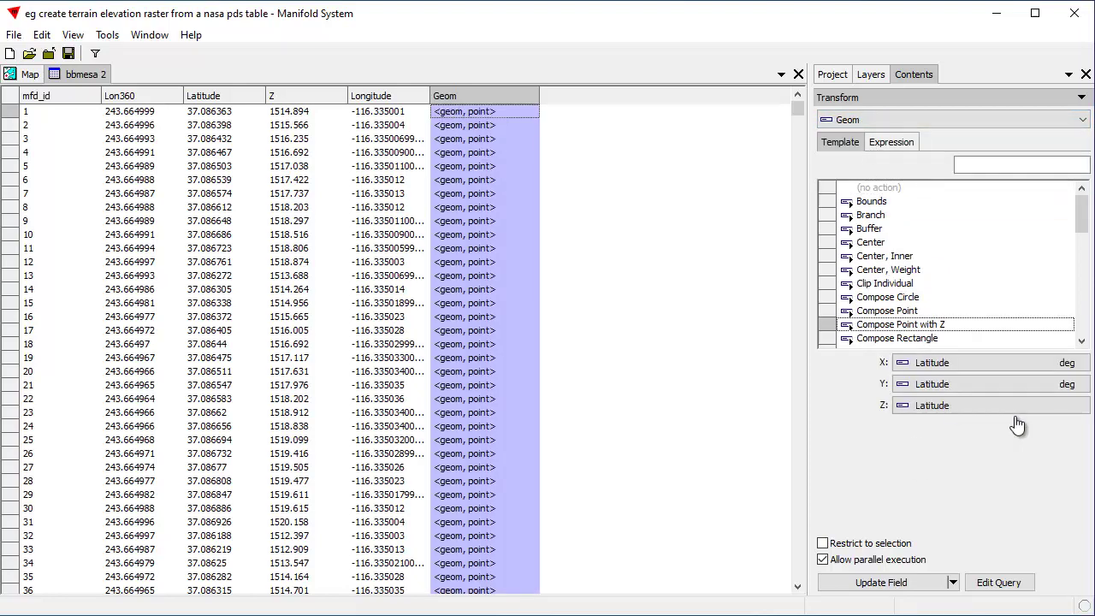
pyautogui.click(935, 361)
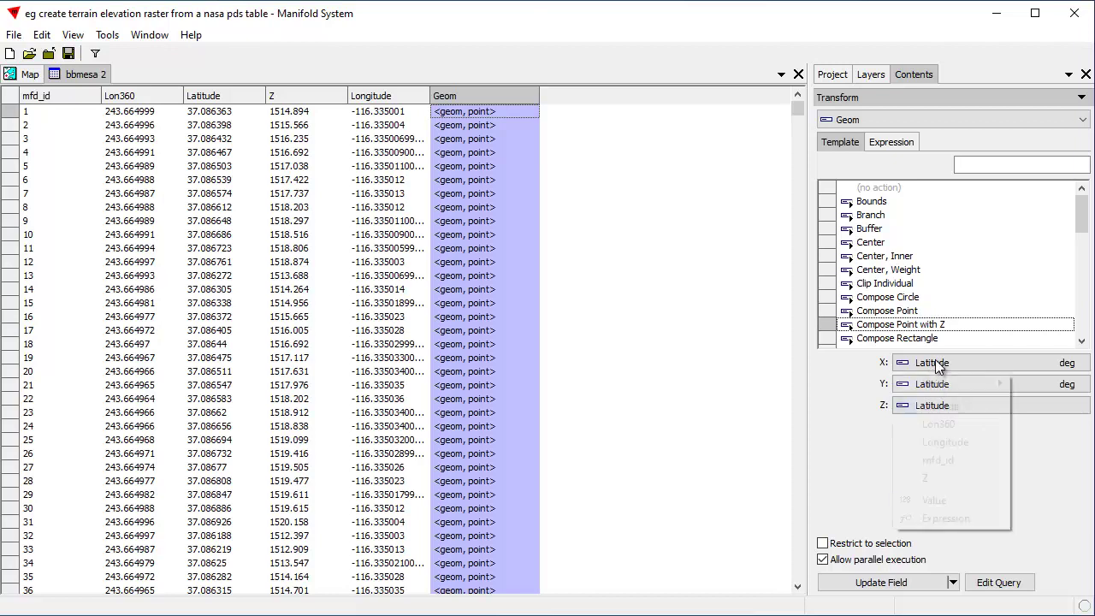
pyautogui.click(950, 442)
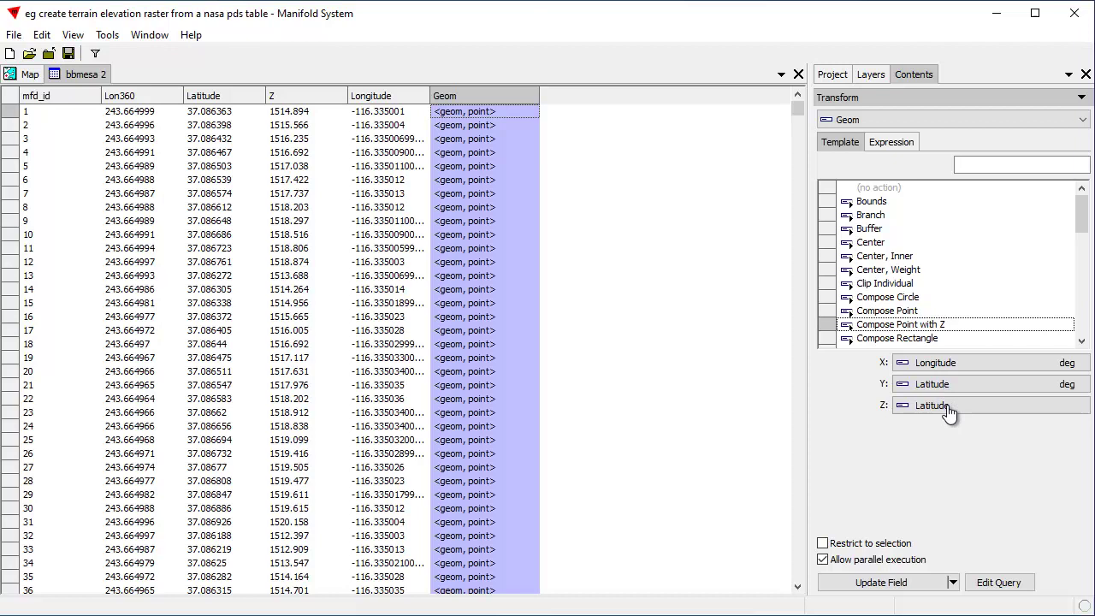
pyautogui.click(947, 405)
pyautogui.click(928, 498)
pyautogui.click(930, 581)
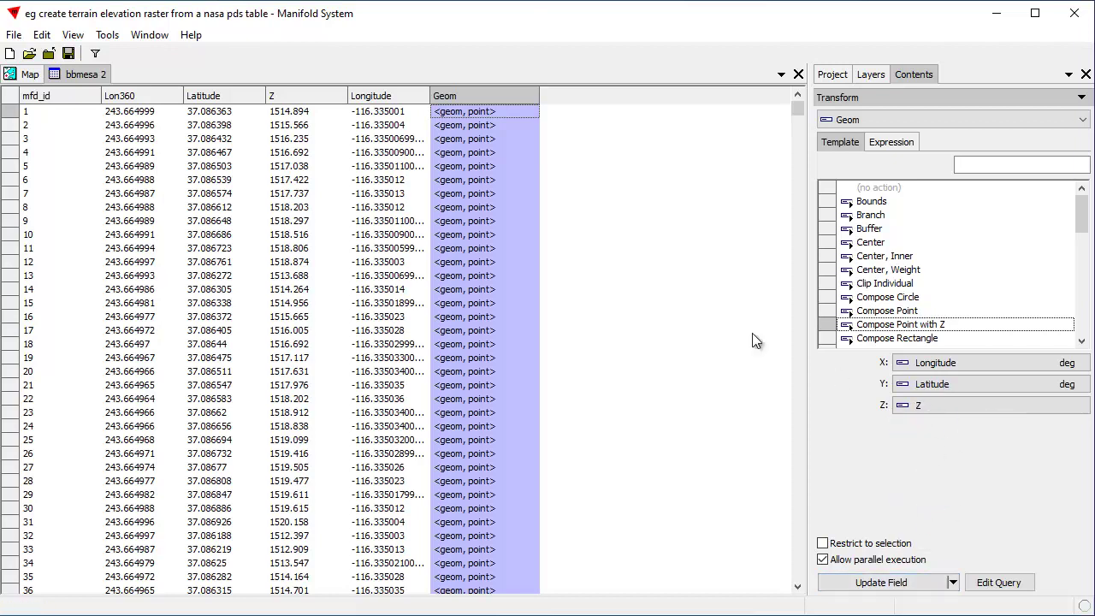
pyautogui.click(899, 582)
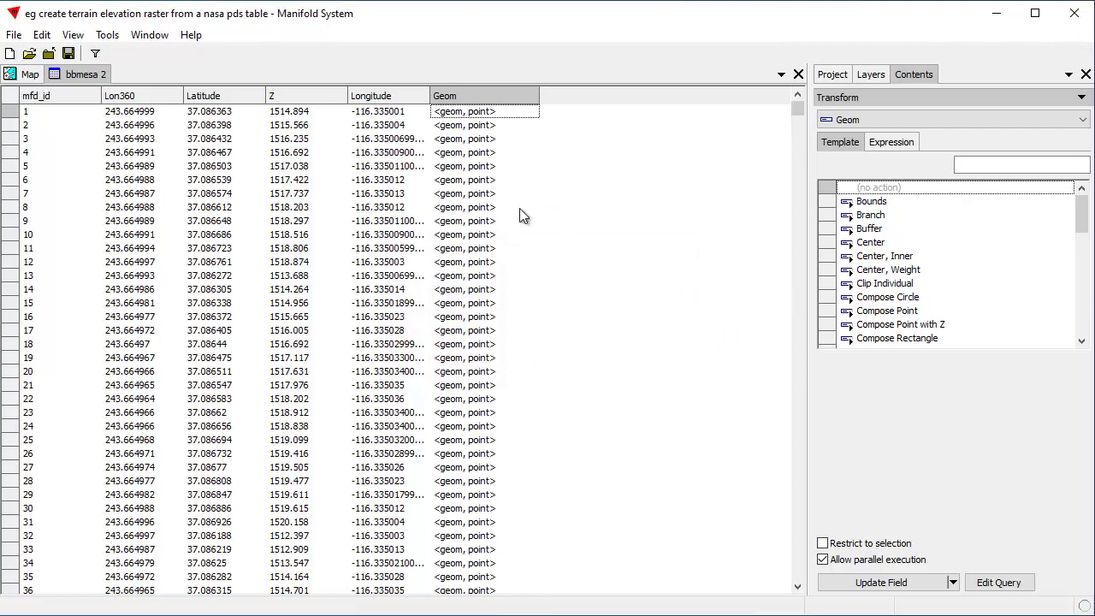
# - Create a new drawing, bbmesa Drawing, from the bbmesa 2 table
pyautogui.click(837, 75)
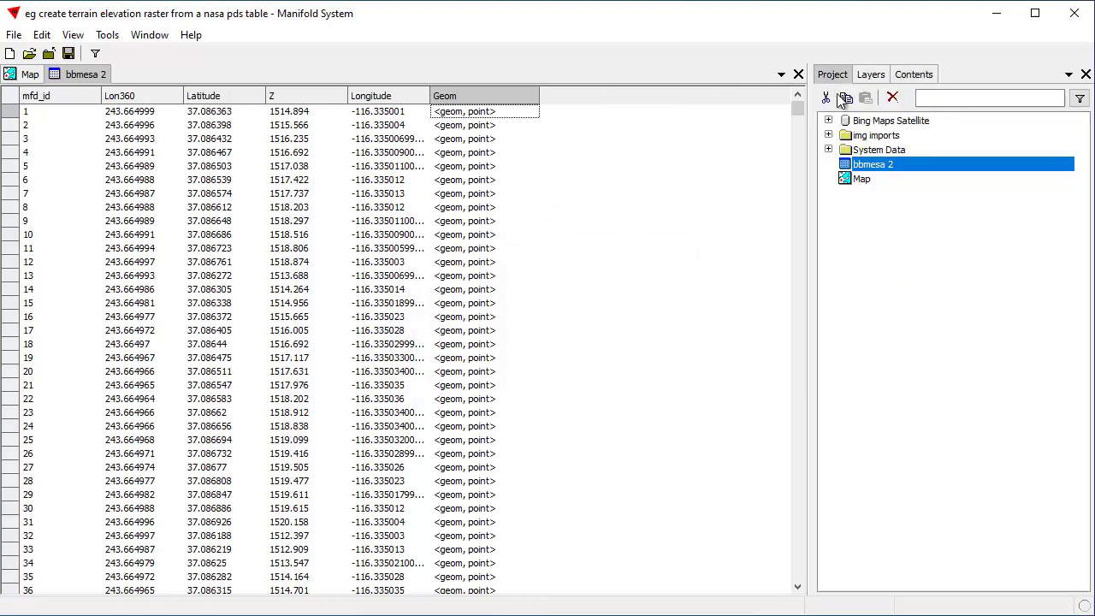
pyautogui.rightClick(898, 168)
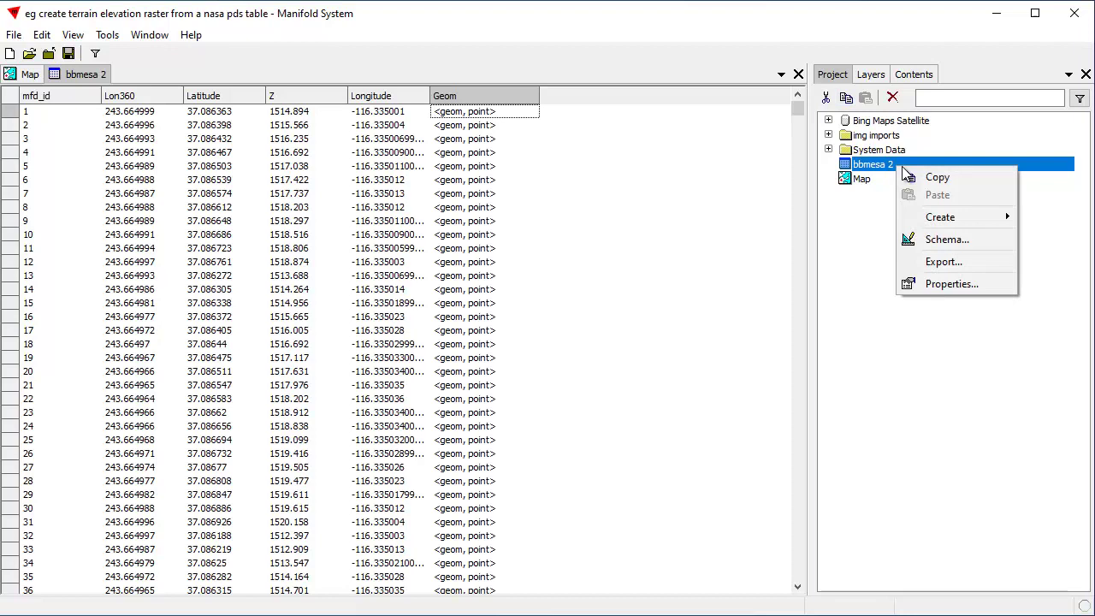
pyautogui.moveTo(915, 224)
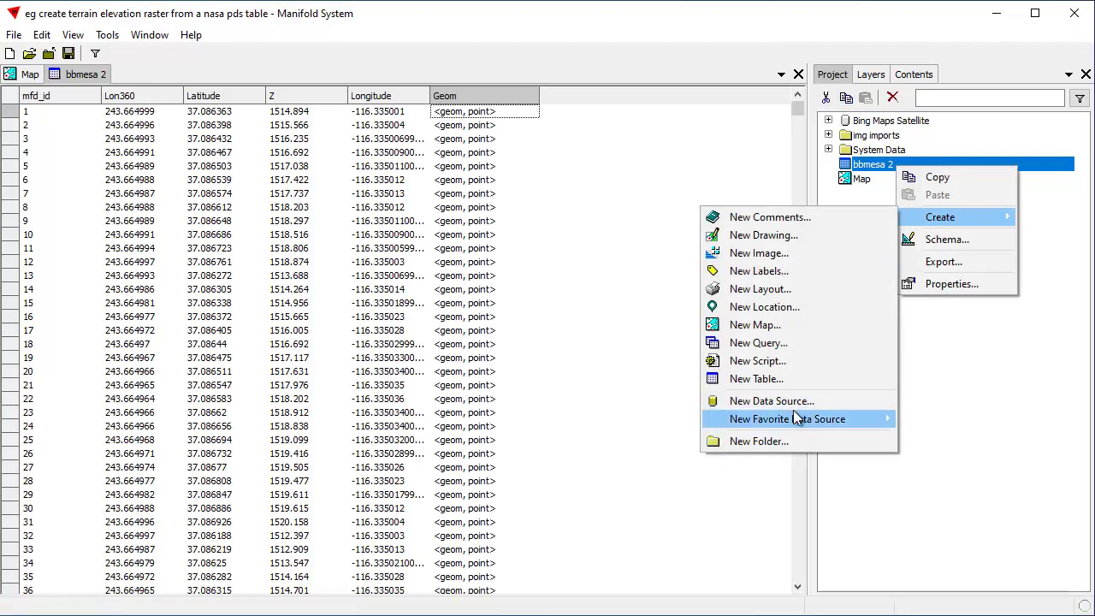
pyautogui.click(773, 236)
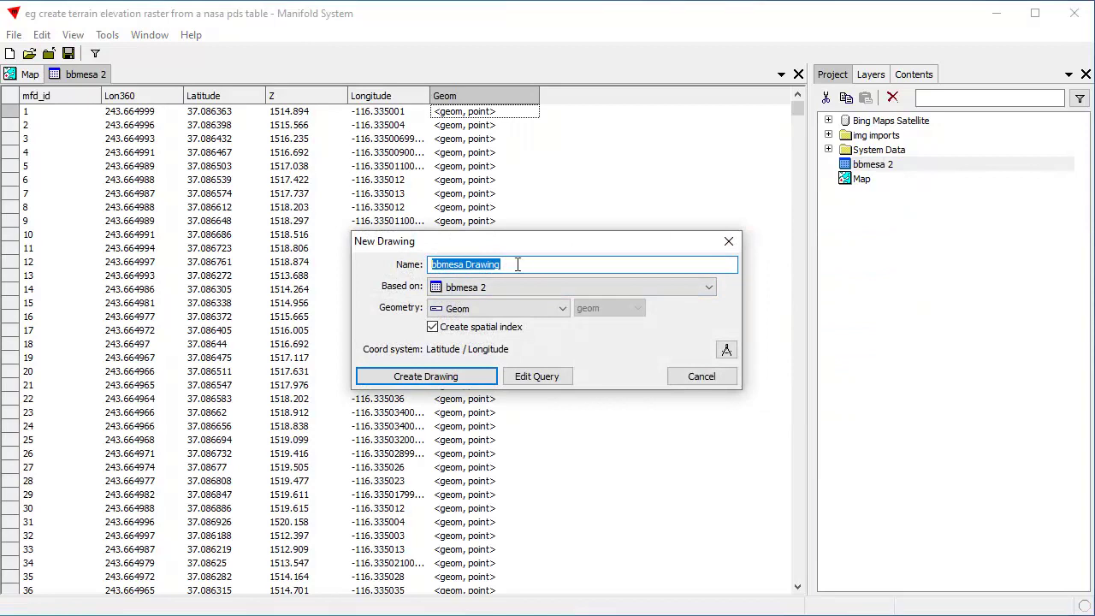
pyautogui.click(470, 383)
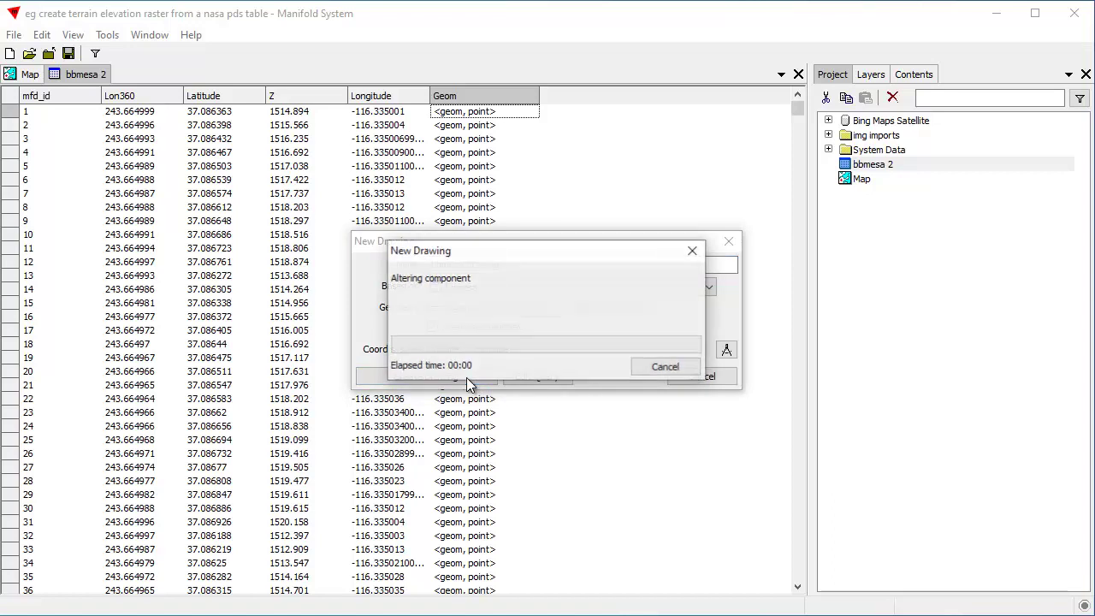
# - Close the bbmesa 2 table and add bbmesa Drawing to the map as a layer
pyautogui.click(798, 75)
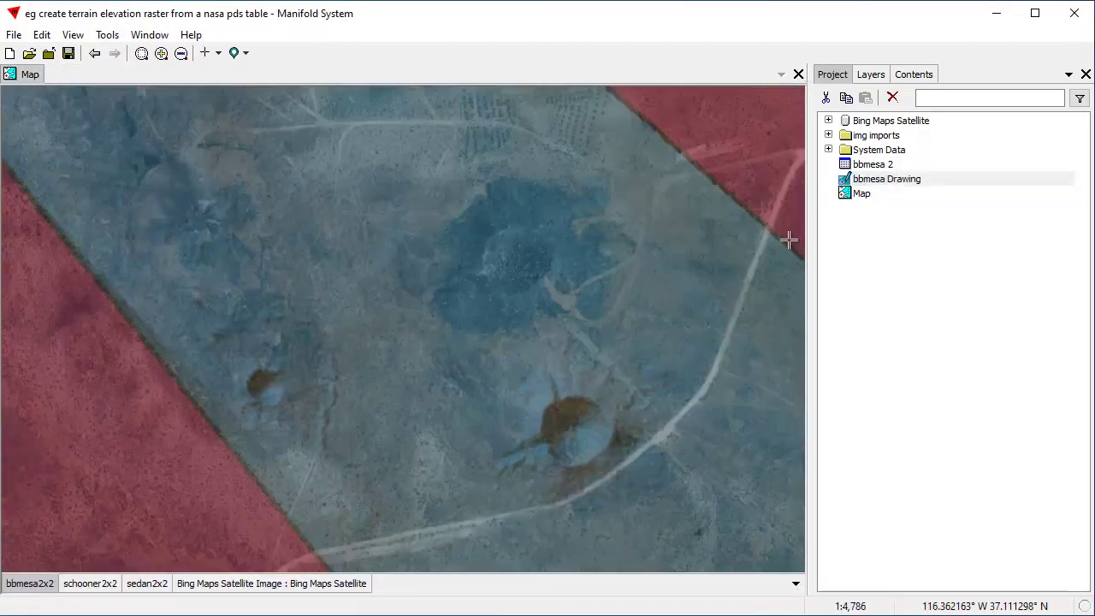
pyautogui.click(919, 184)
pyautogui.moveTo(940, 178); pyautogui.dragTo(861, 193)
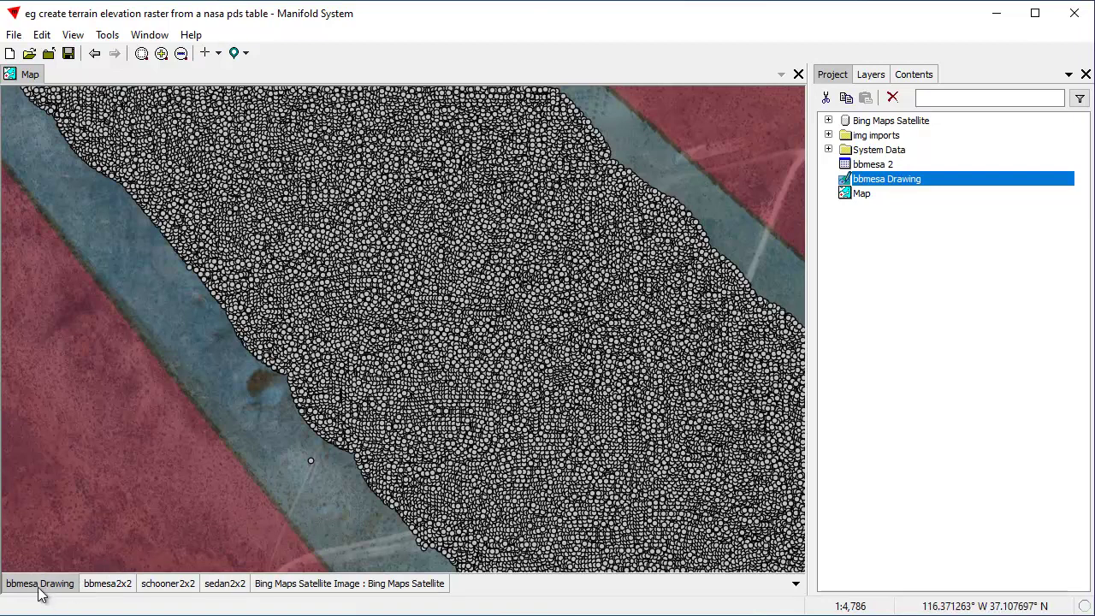
# - Interpolate the drawing with Kriging, using Z heights at 0.00001 resolution, into a new image
pyautogui.click(914, 75)
pyautogui.moveTo(1083, 202); pyautogui.dragTo(1084, 257)
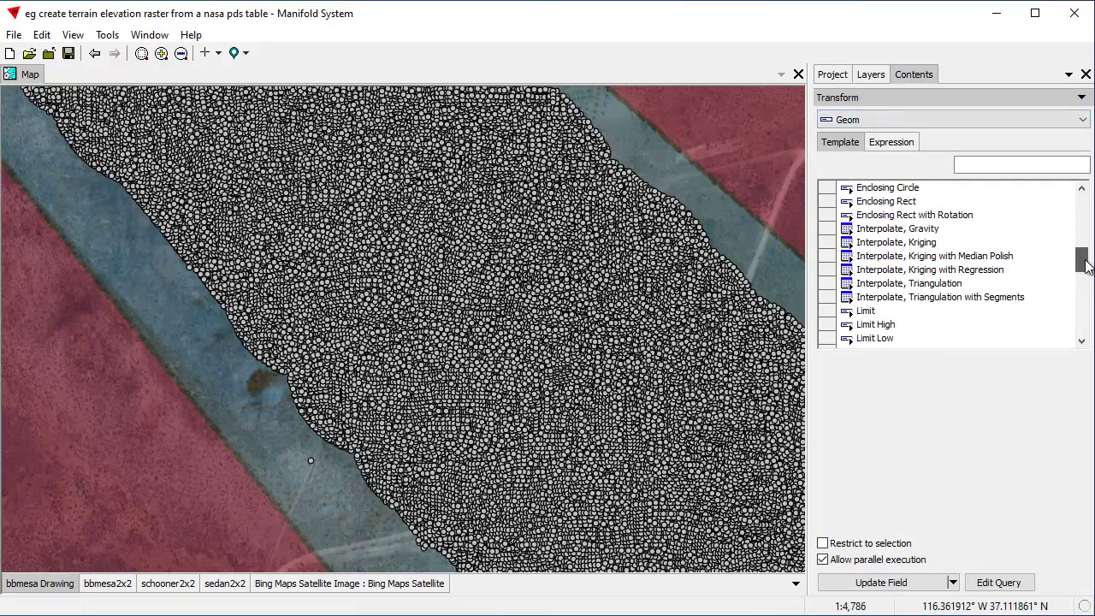
pyautogui.click(911, 244)
pyautogui.click(973, 364)
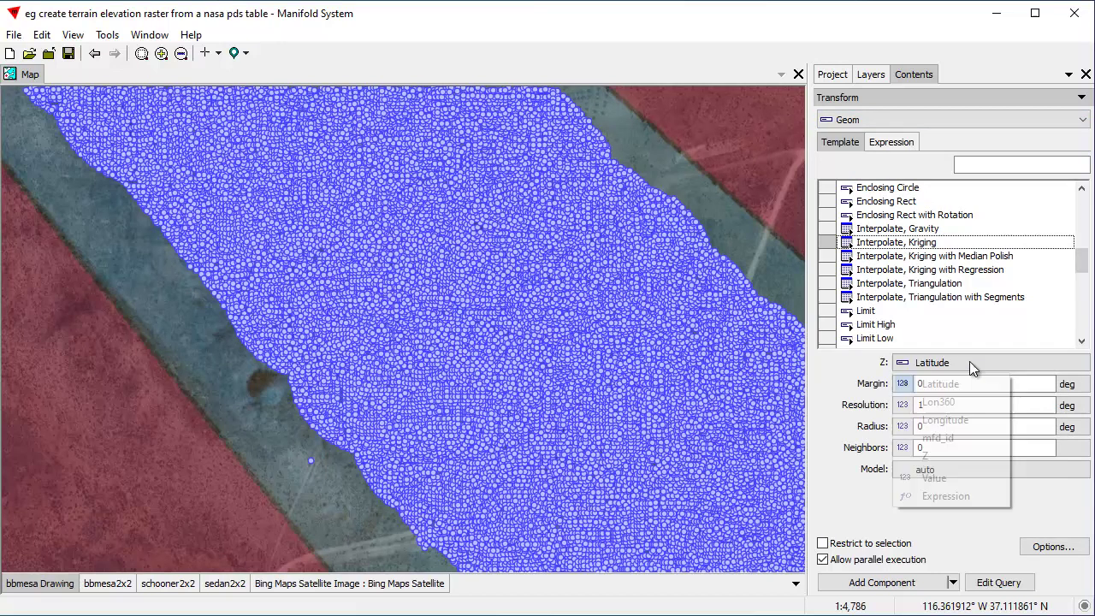
pyautogui.click(931, 458)
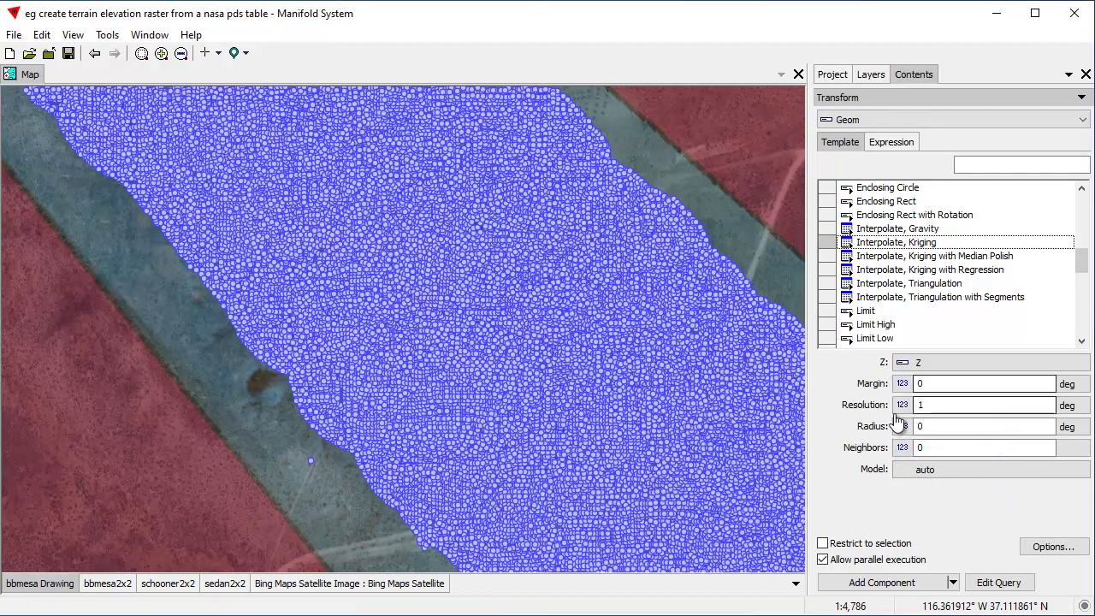
pyautogui.doubleClick(929, 404)
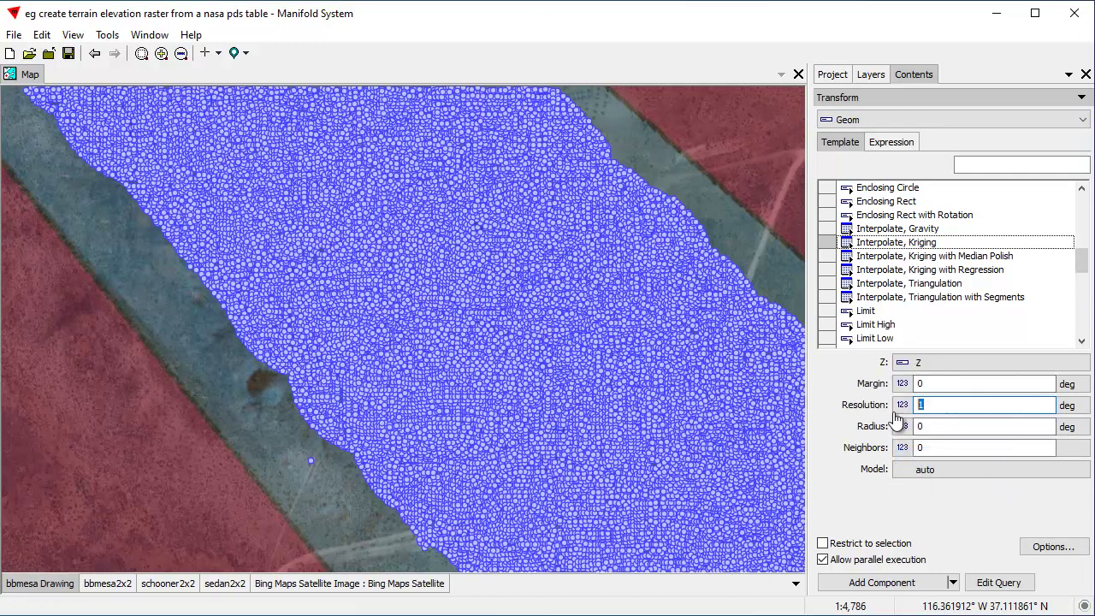
pyautogui.write('0.')
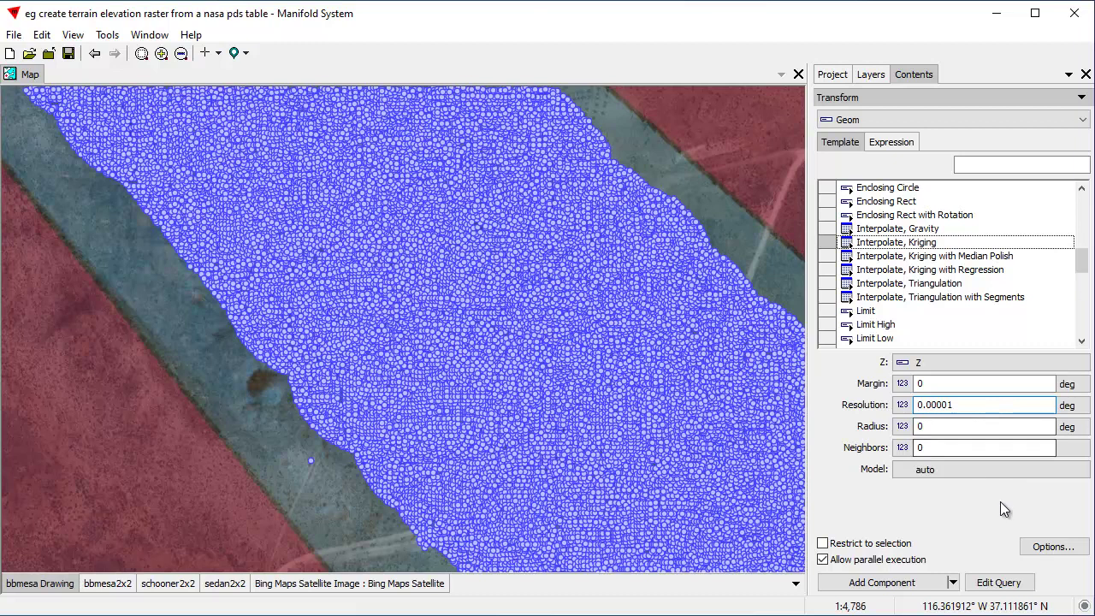
pyautogui.click(877, 584)
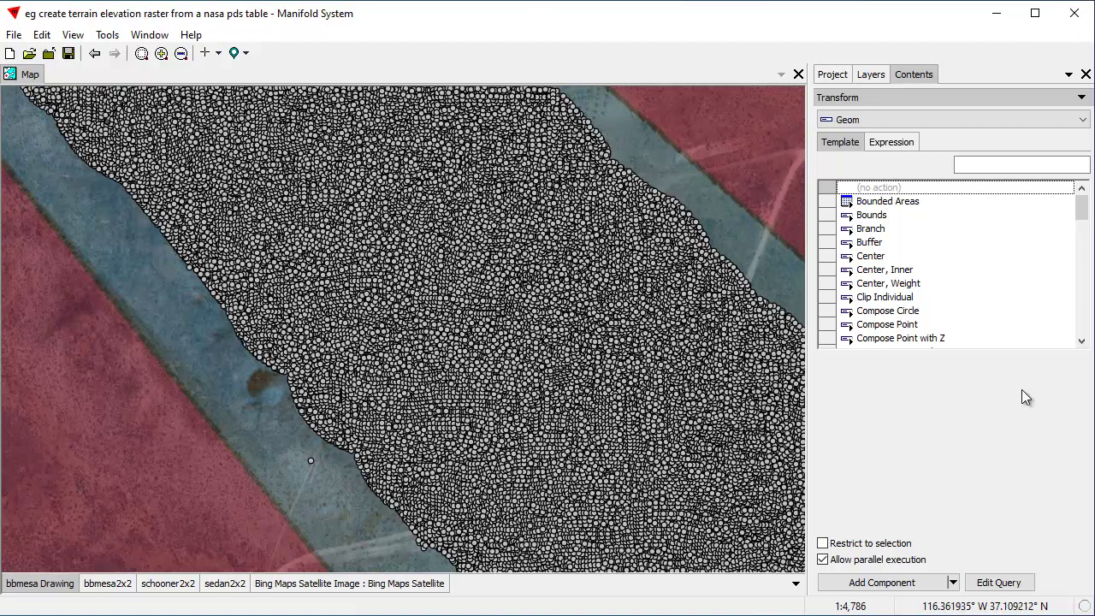
# - Hide bbmesa2x2 and bbmesa Drawing, and put the Kriging Image as the map's top layer
pyautogui.keyDown('shift'); pyautogui.click(108, 584); pyautogui.keyUp('shift')
pyautogui.keyDown('shift'); pyautogui.click(48, 585); pyautogui.keyUp('shift')
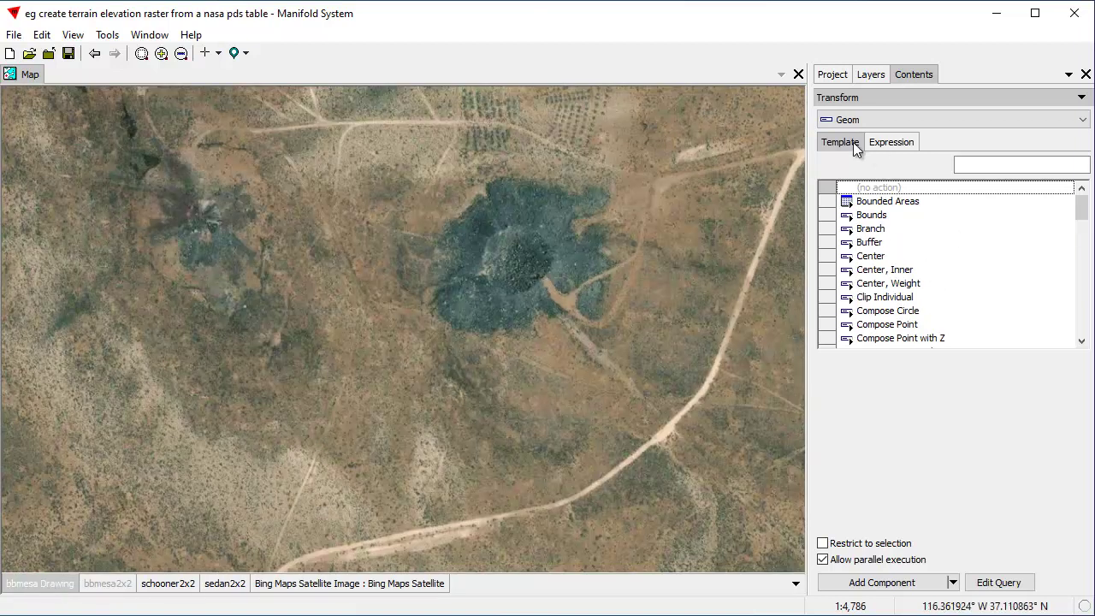
pyautogui.click(832, 76)
pyautogui.click(952, 194)
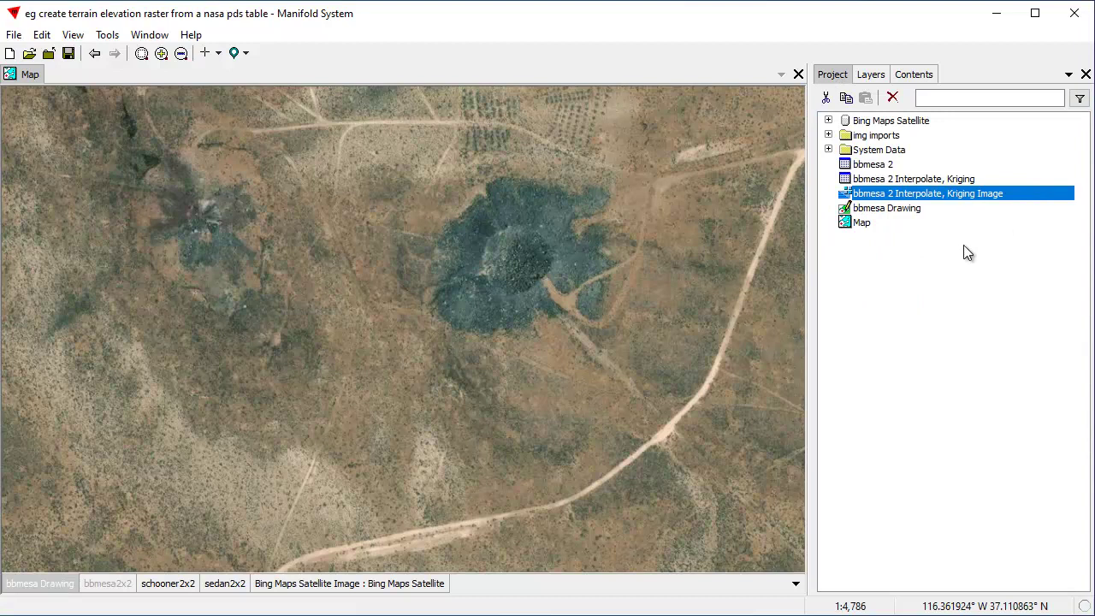
pyautogui.moveTo(952, 202)
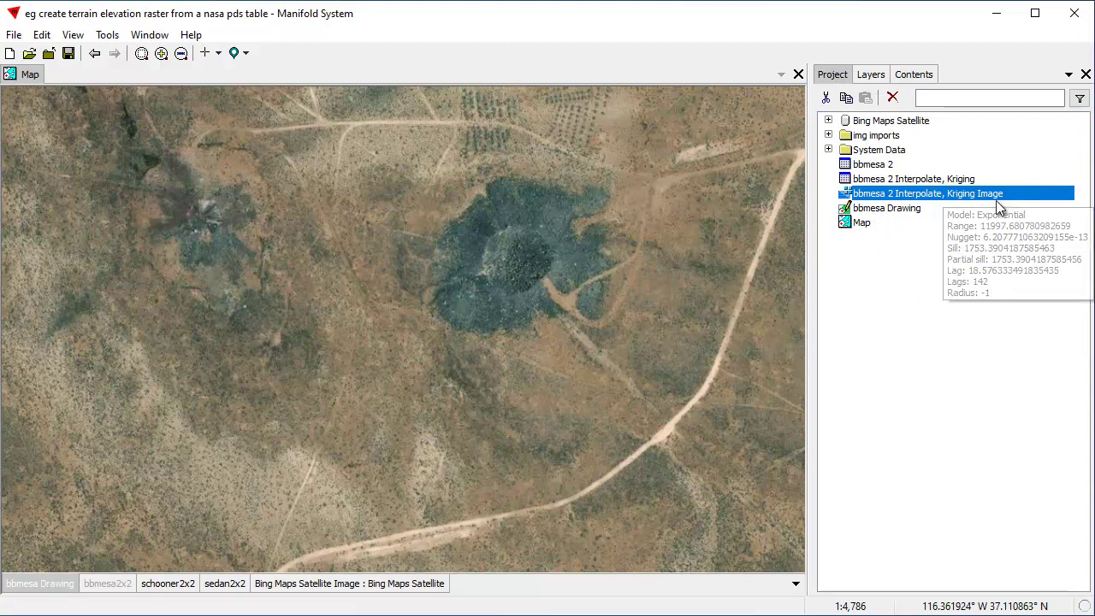
pyautogui.moveTo(981, 193); pyautogui.dragTo(461, 279)
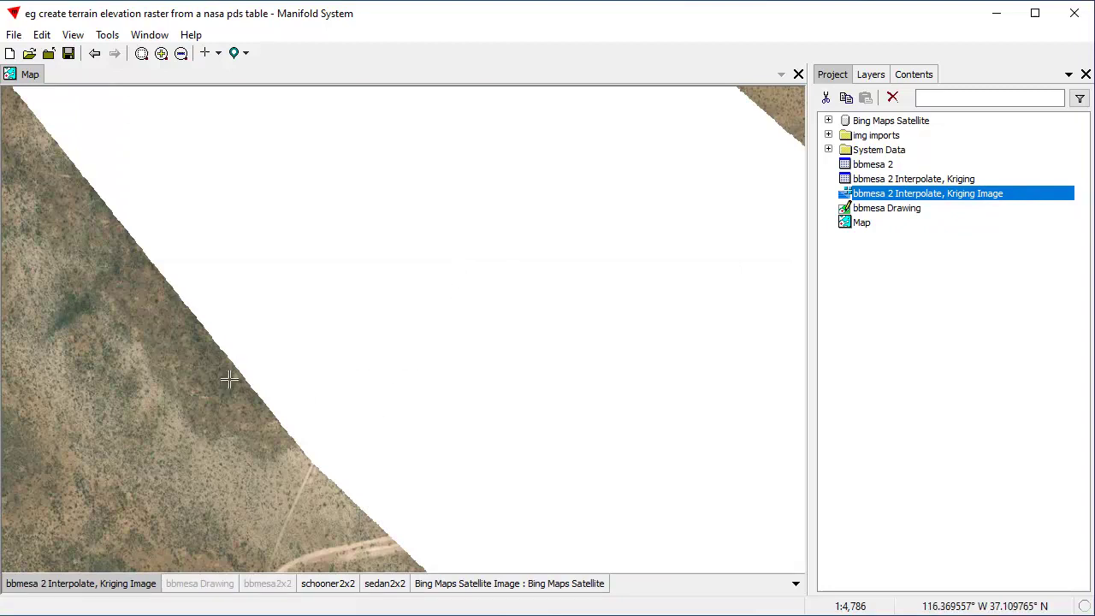
# - Style the kriging image by Channel 0 with the CB Spectral palette in reversed order
pyautogui.click(914, 74)
pyautogui.click(883, 97)
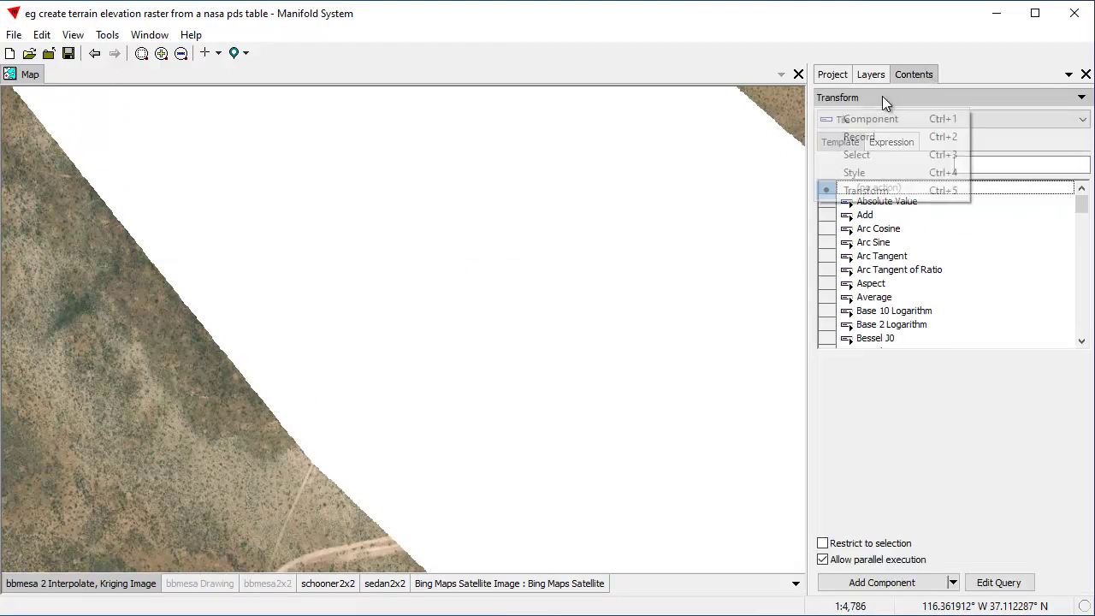
pyautogui.click(869, 174)
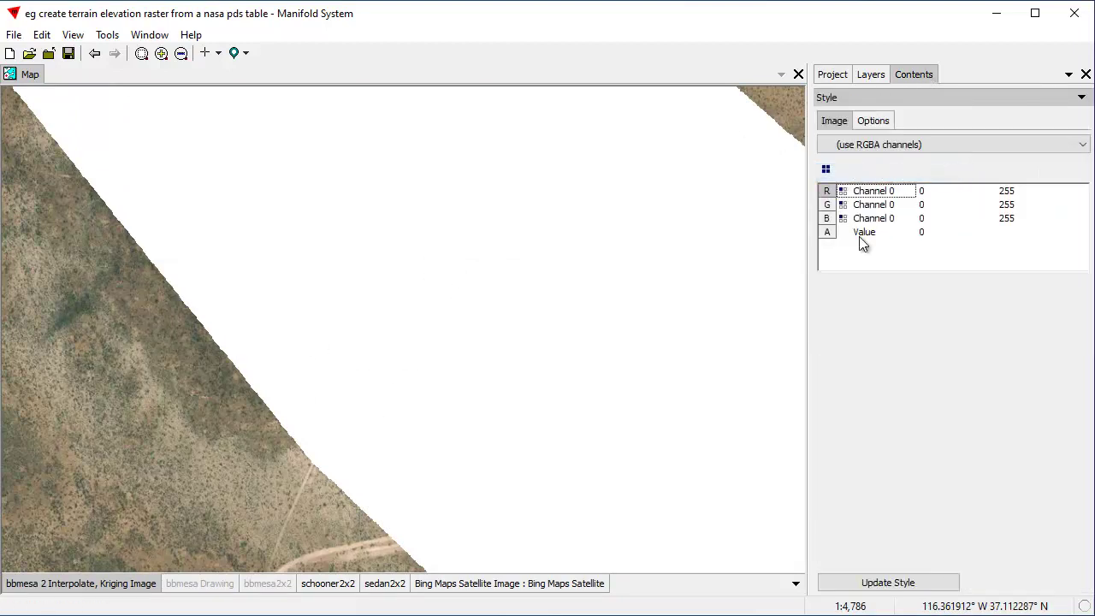
pyautogui.click(955, 144)
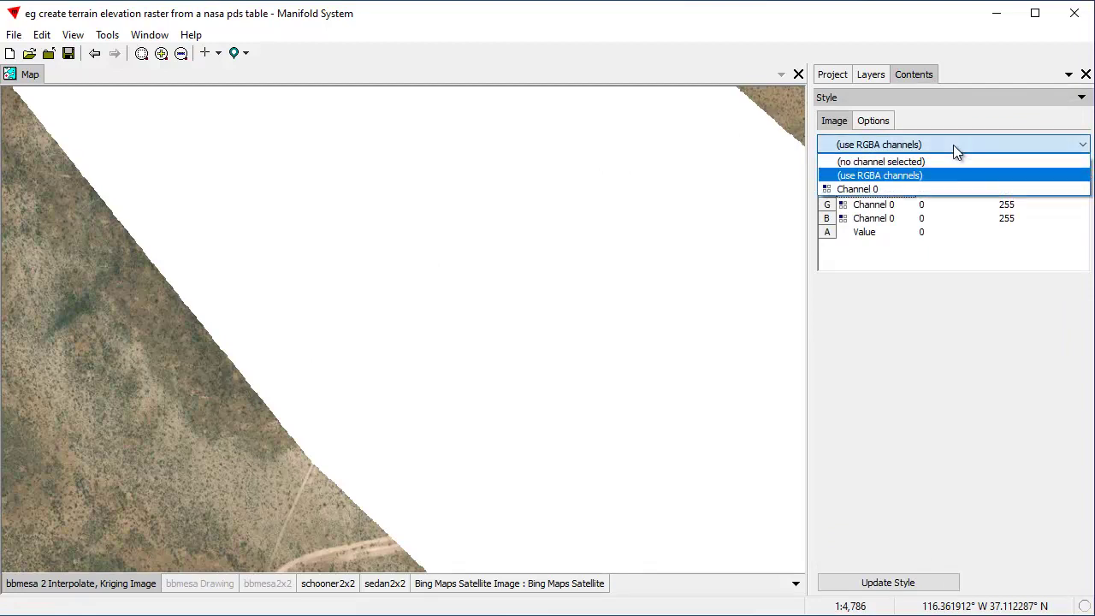
pyautogui.click(863, 188)
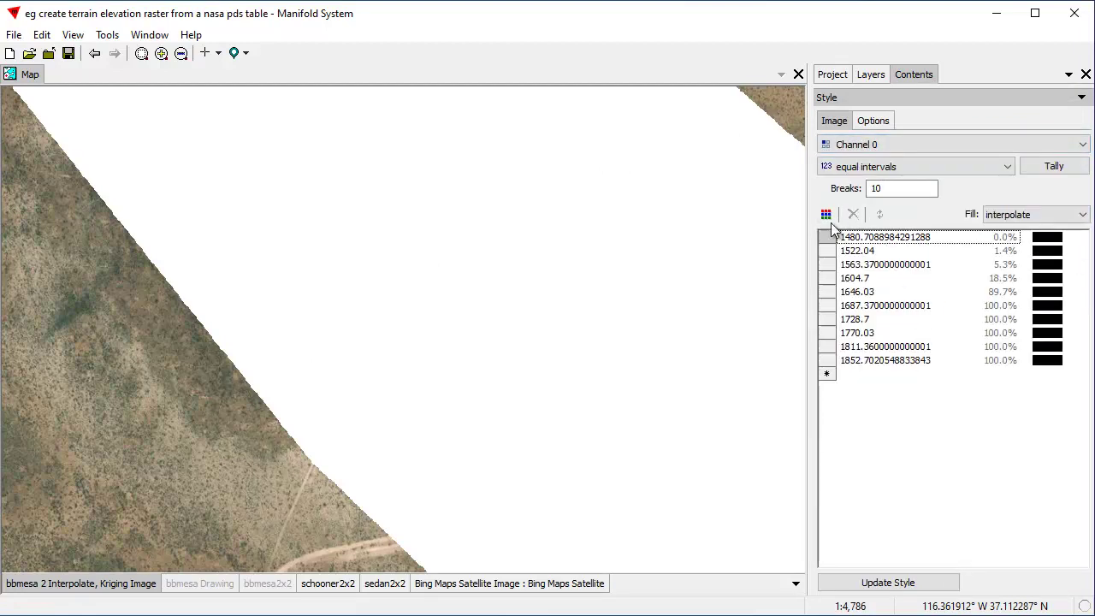
pyautogui.click(825, 215)
pyautogui.moveTo(847, 256)
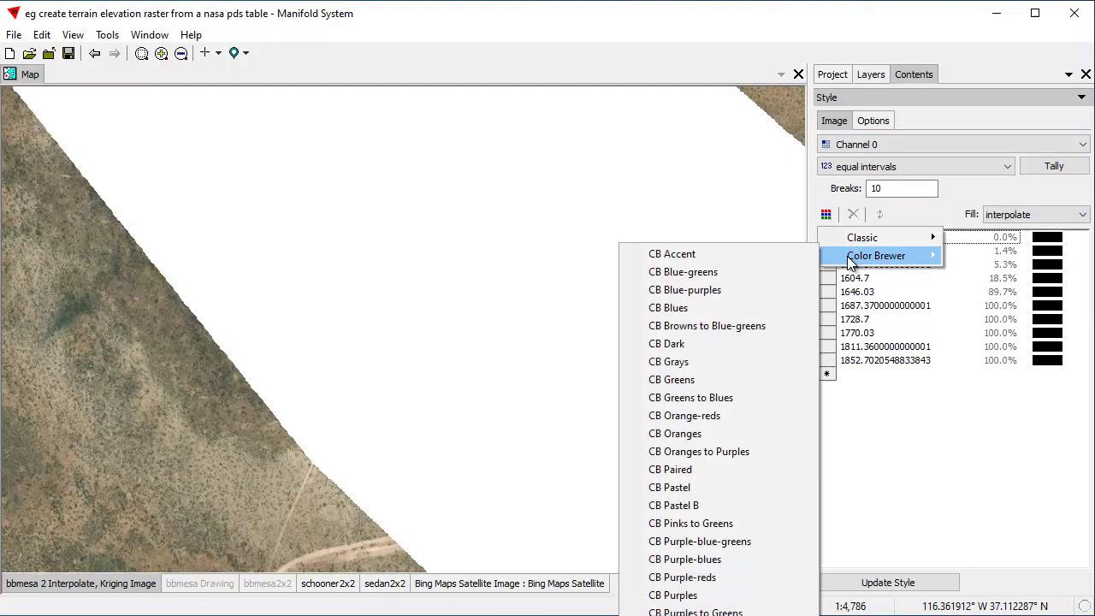
pyautogui.press('Return')
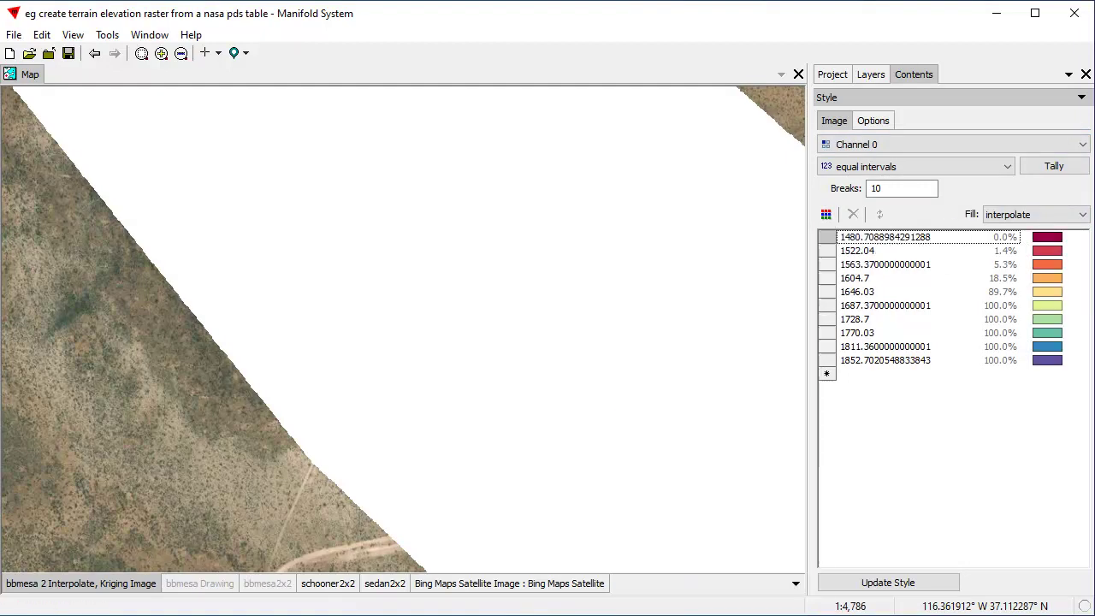
pyautogui.click(971, 320)
pyautogui.hotkey('ctrl', 'a')
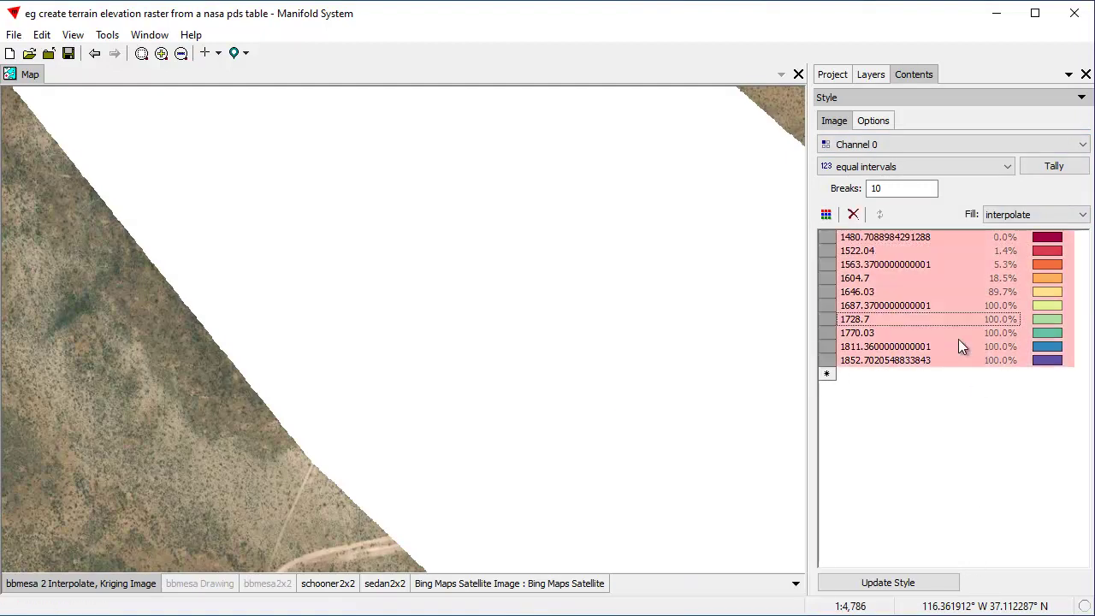
pyautogui.rightClick(1068, 291)
pyautogui.click(1045, 373)
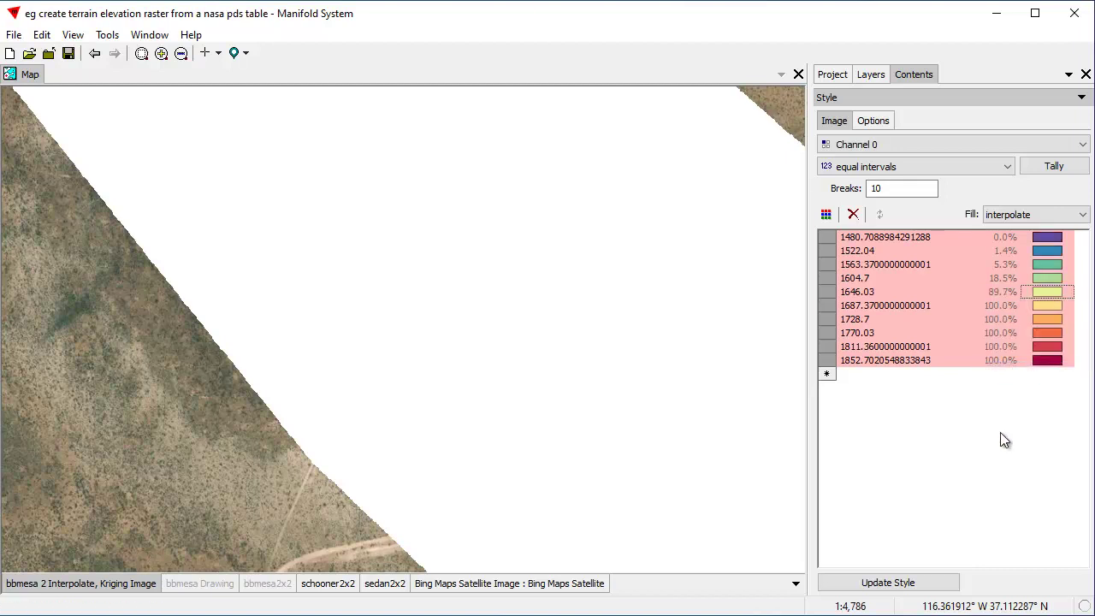
pyautogui.click(904, 582)
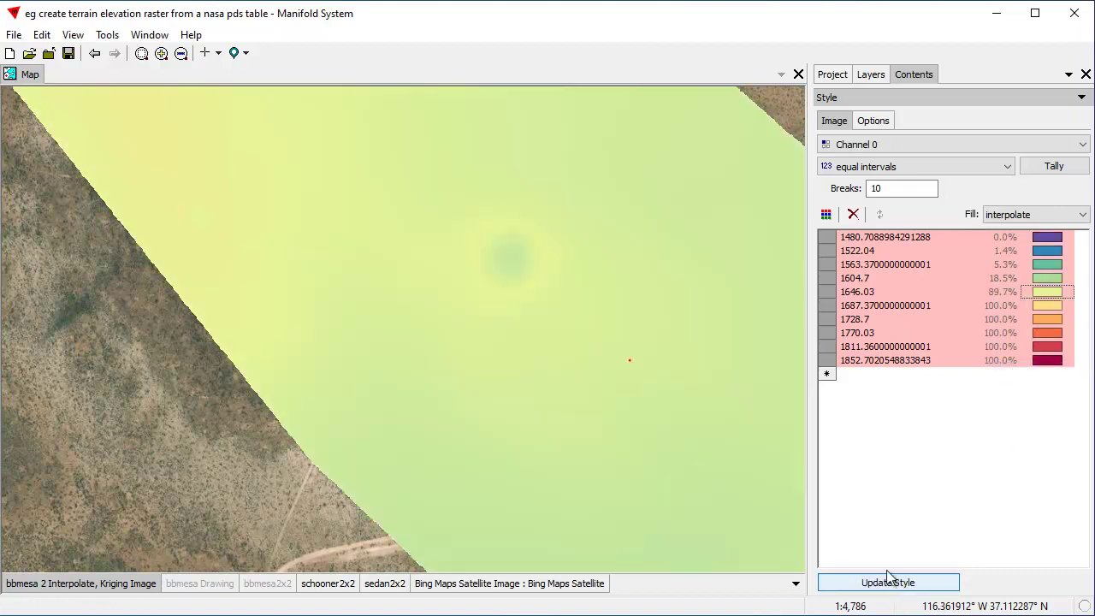
# - Turn on hill shading for the kriging image style and apply it
pyautogui.click(877, 122)
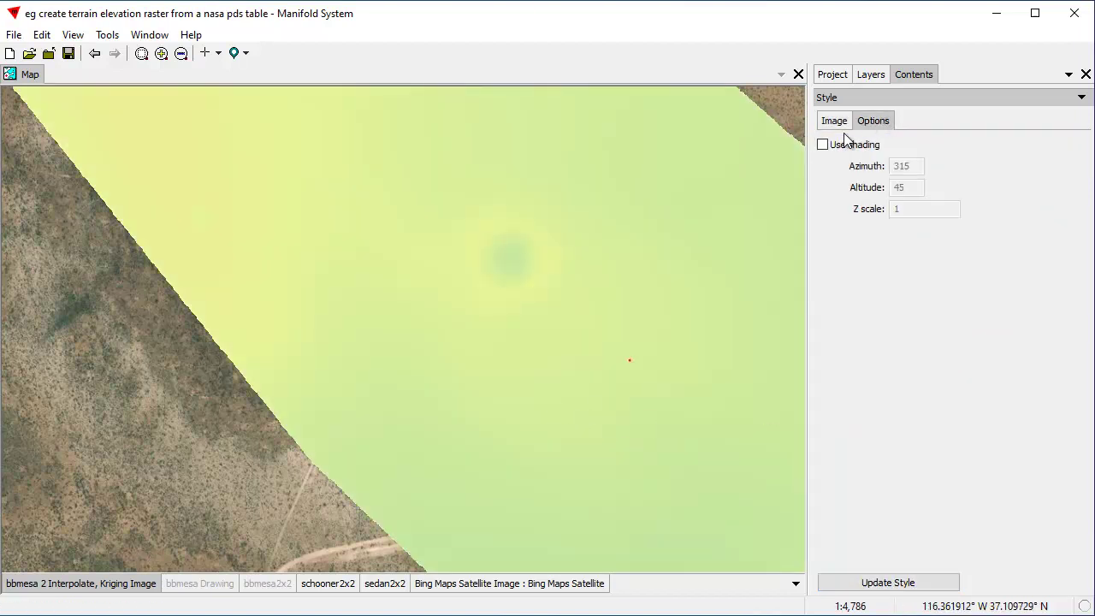
pyautogui.click(822, 146)
pyautogui.click(884, 583)
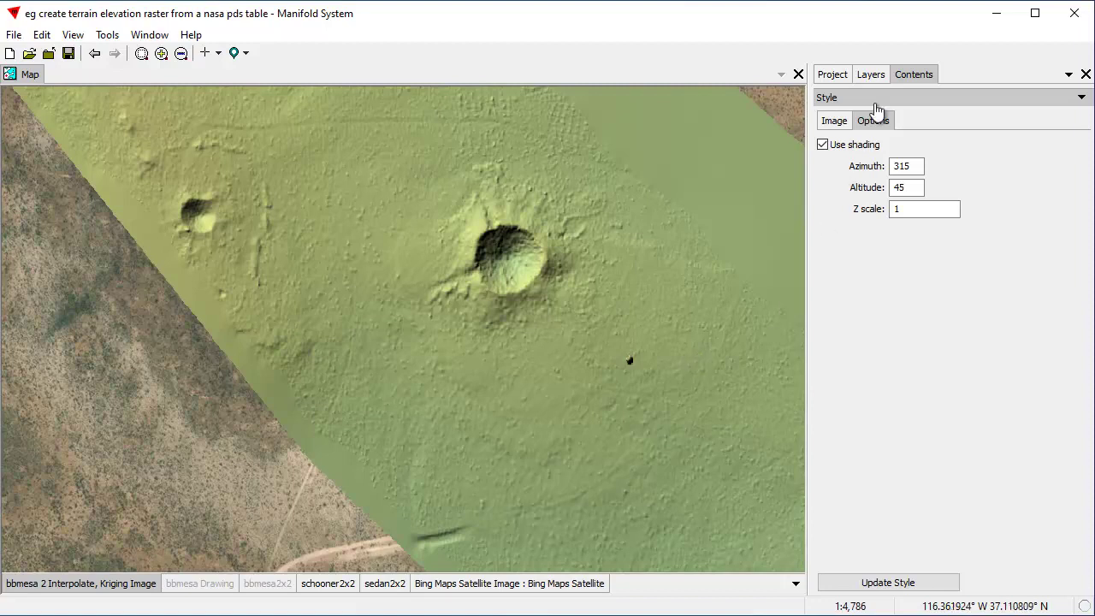
# - Set the kriging layer's opacity to 50 in the Layers list
pyautogui.click(873, 75)
pyautogui.click(920, 121)
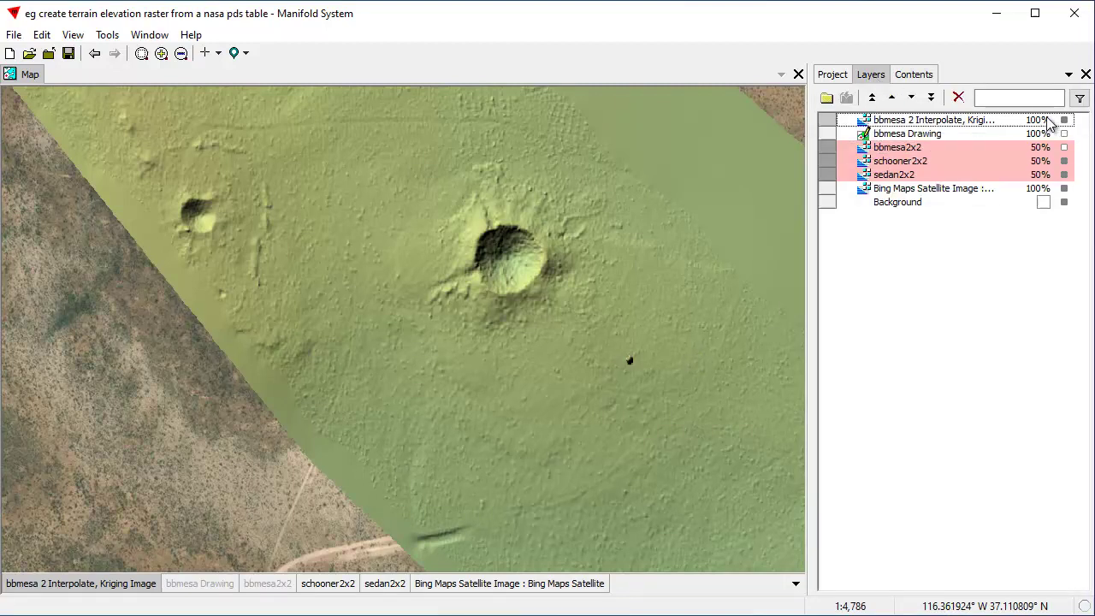
pyautogui.click(1039, 120)
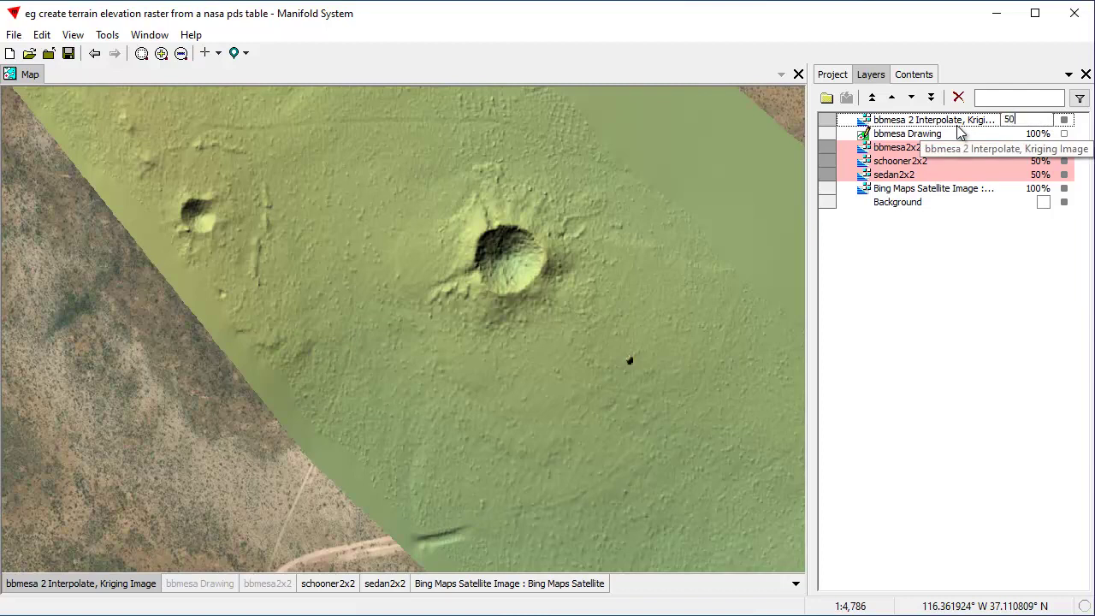
pyautogui.write('50')
pyautogui.press('Return')
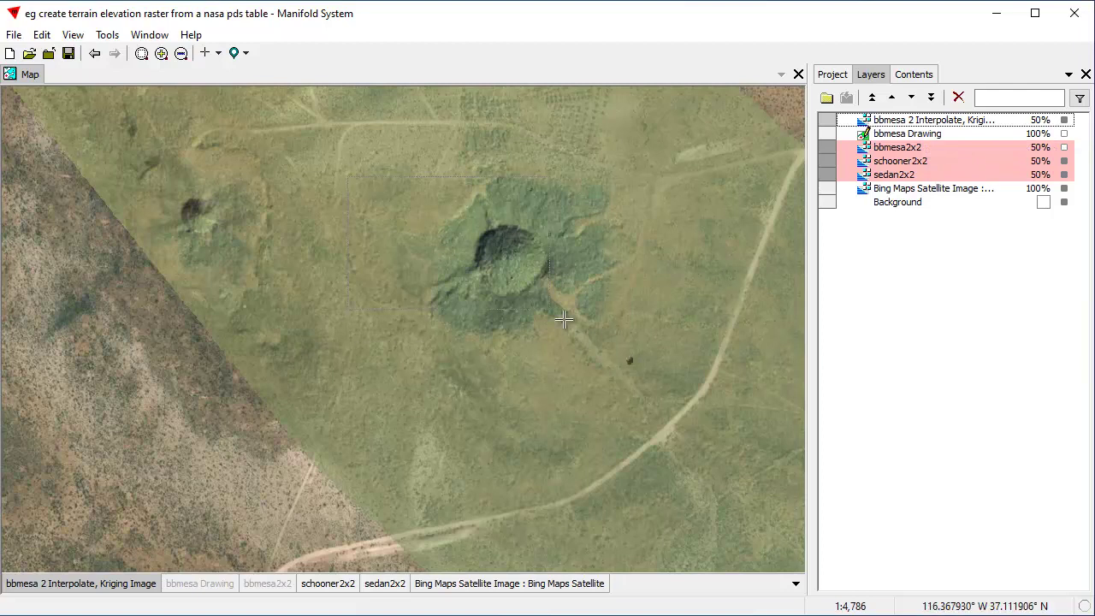
# - Toggle the bbmesa2x2 and kriging layers to compare the overlays, ending with kriging visible and bbmesa2x2 hidden
pyautogui.scroll(3, 524, 283)
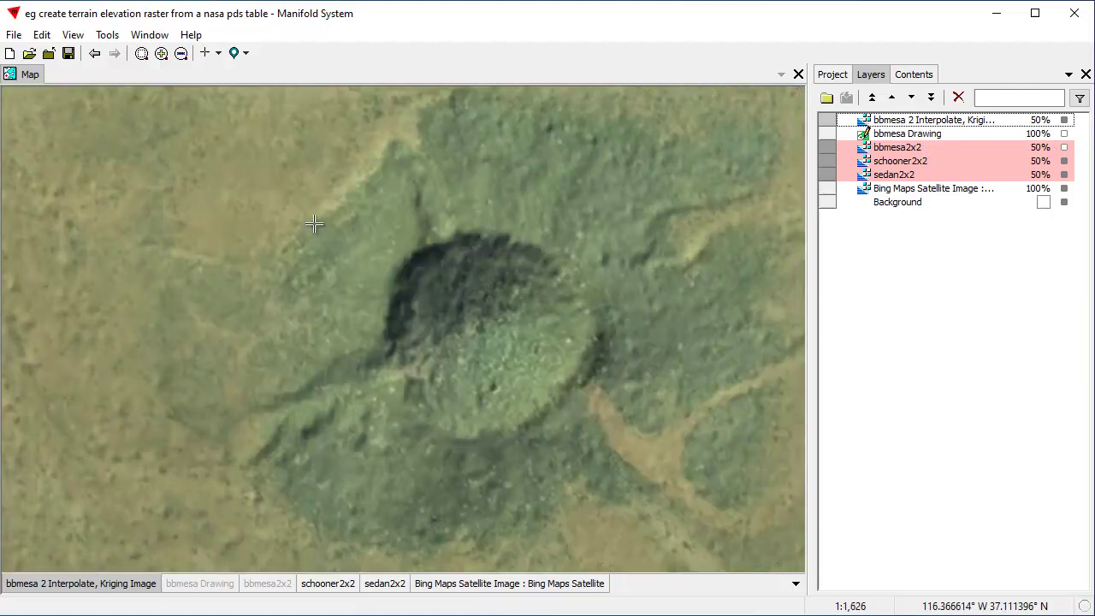
pyautogui.click(95, 53)
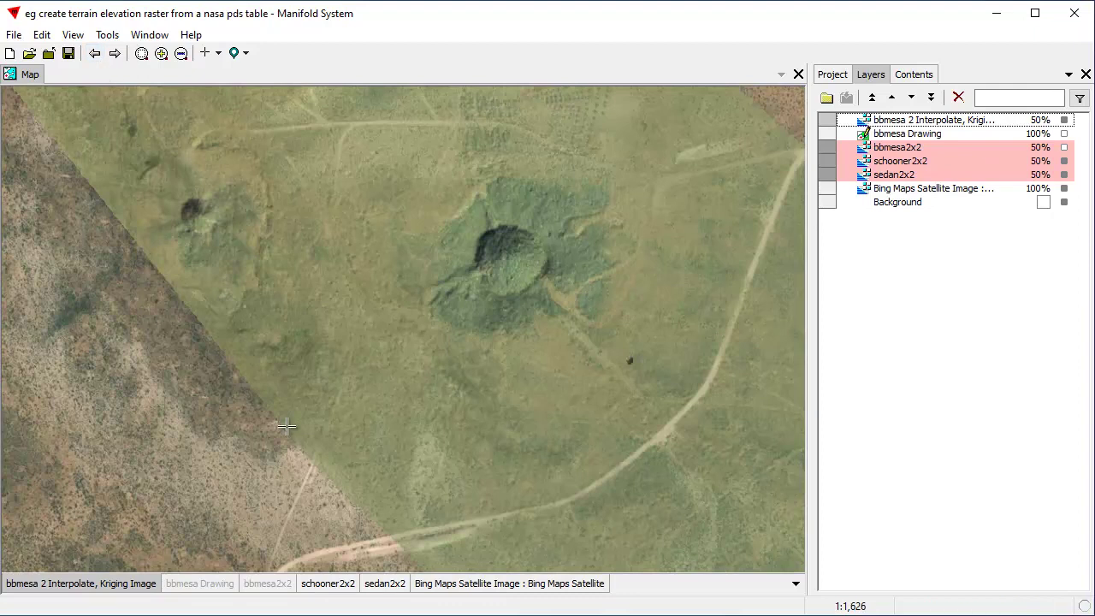
pyautogui.click(285, 585)
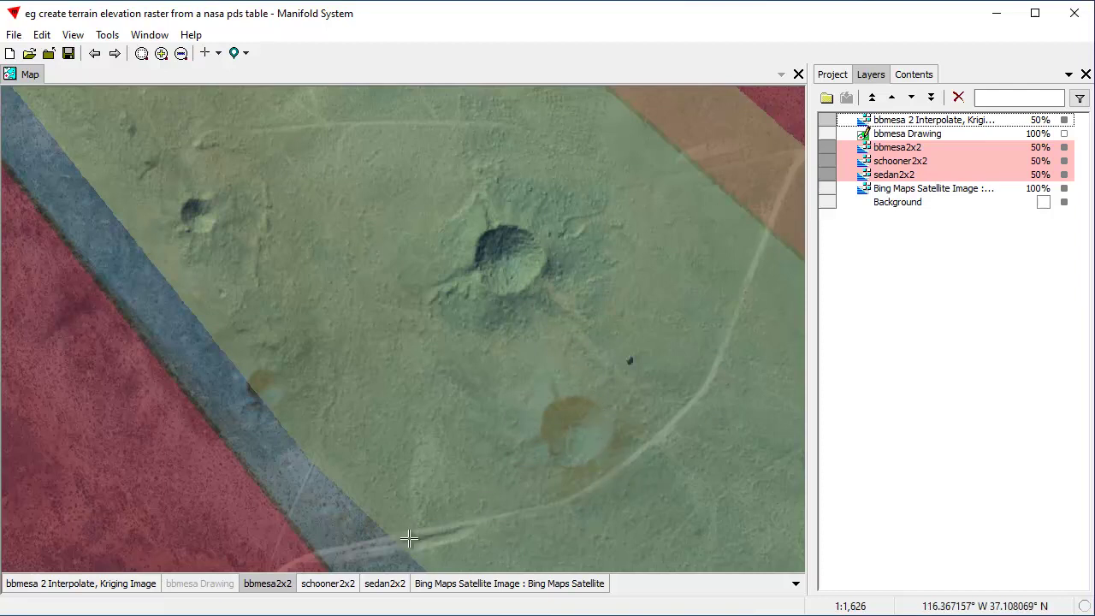
pyautogui.click(275, 585)
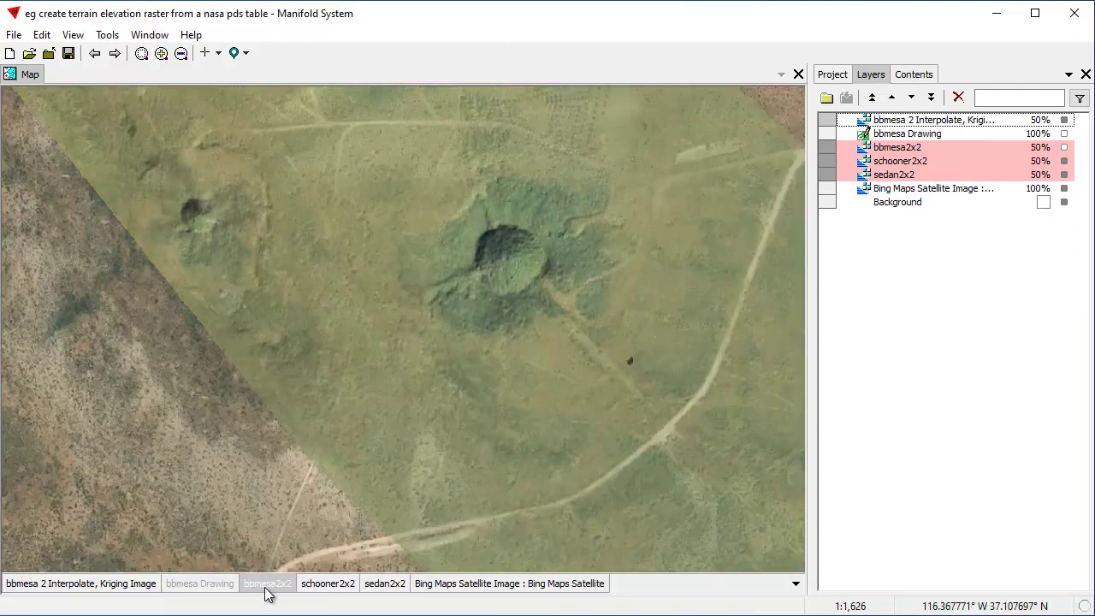
pyautogui.click(126, 585)
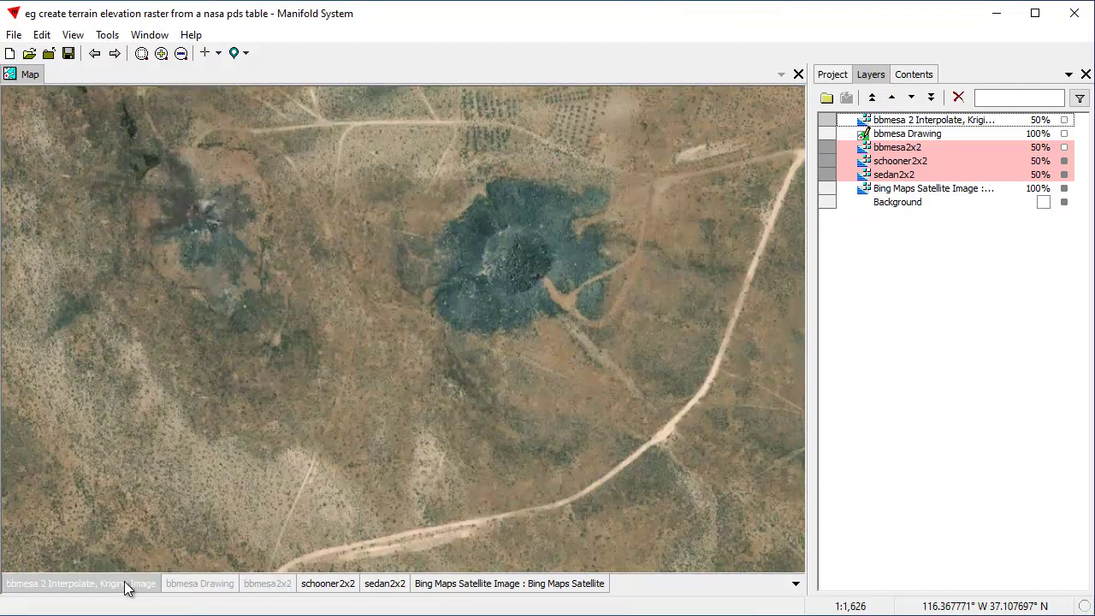
pyautogui.click(127, 585)
pyautogui.click(126, 585)
pyautogui.click(128, 591)
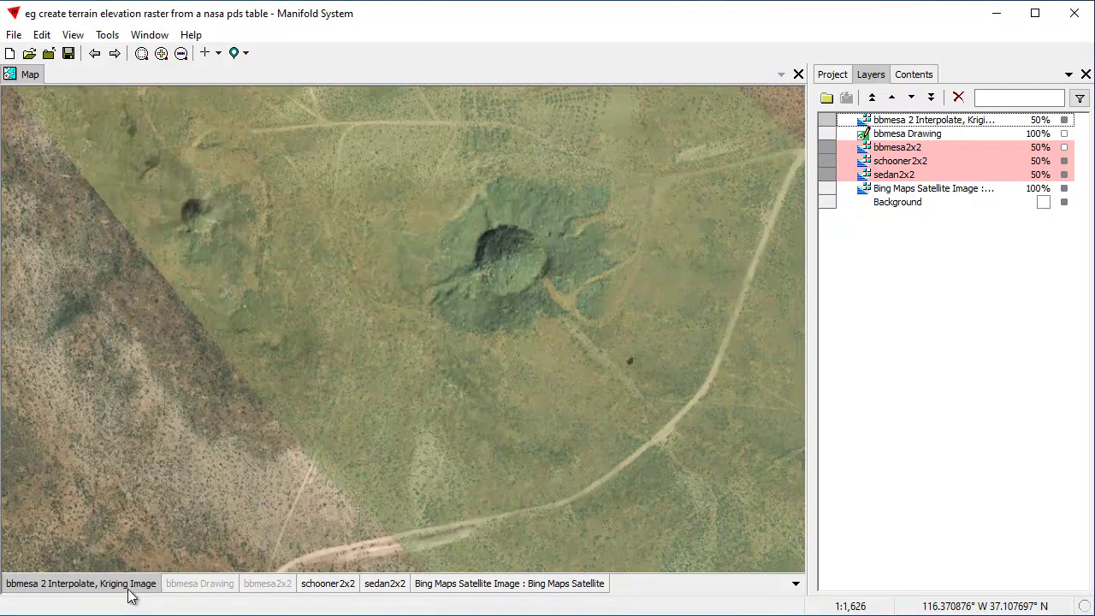
pyautogui.click(128, 590)
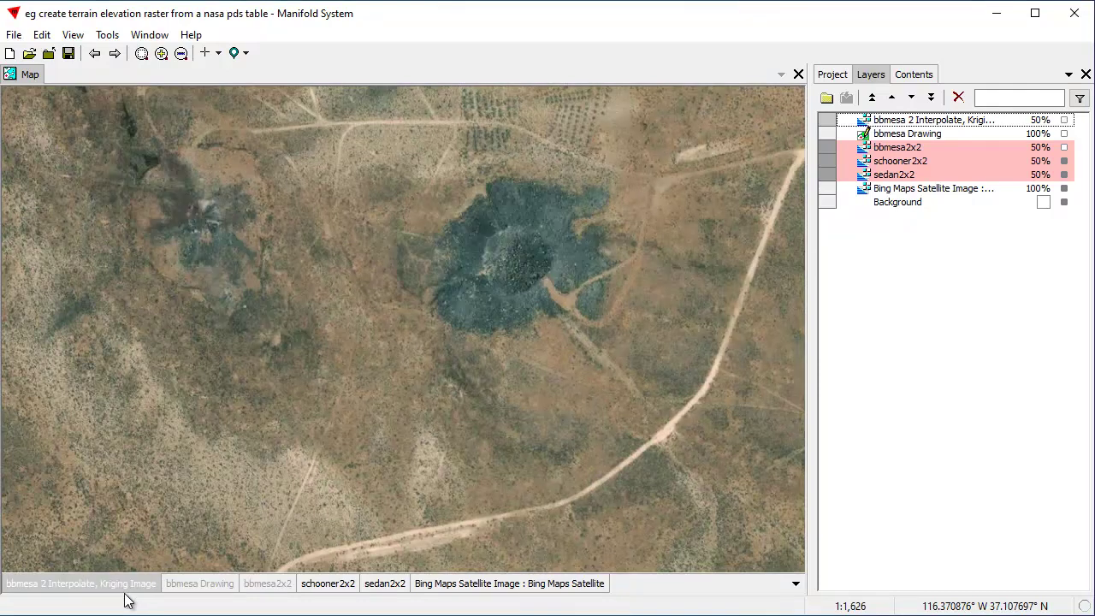
pyautogui.click(270, 590)
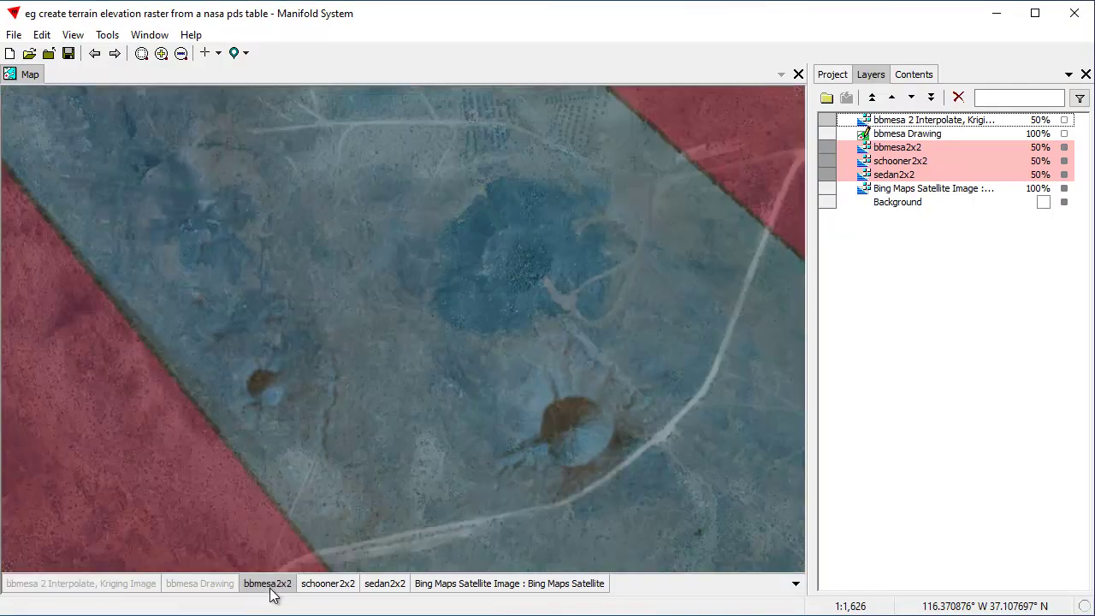
pyautogui.click(268, 585)
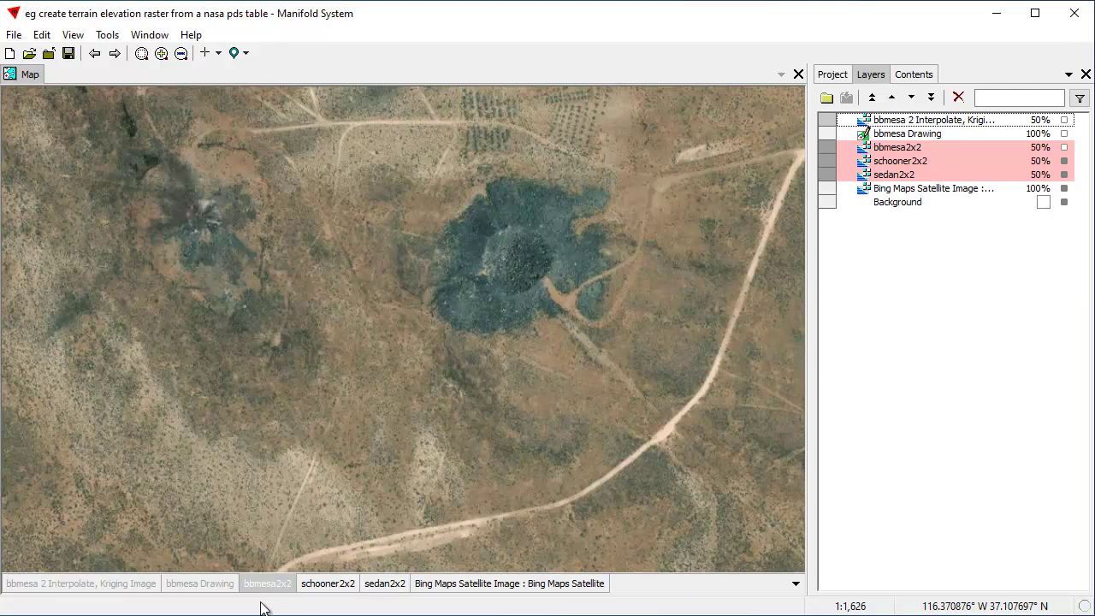
pyautogui.click(128, 589)
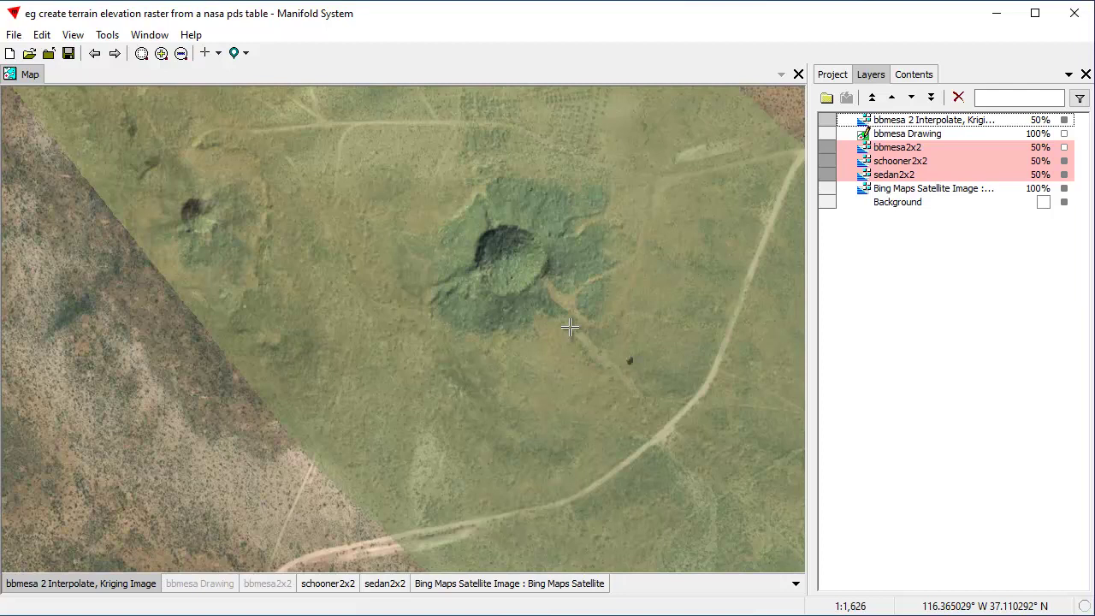
# - Zoom and pan the map, hiding the Bing satellite imagery layer
pyautogui.scroll(-4, 608, 342)
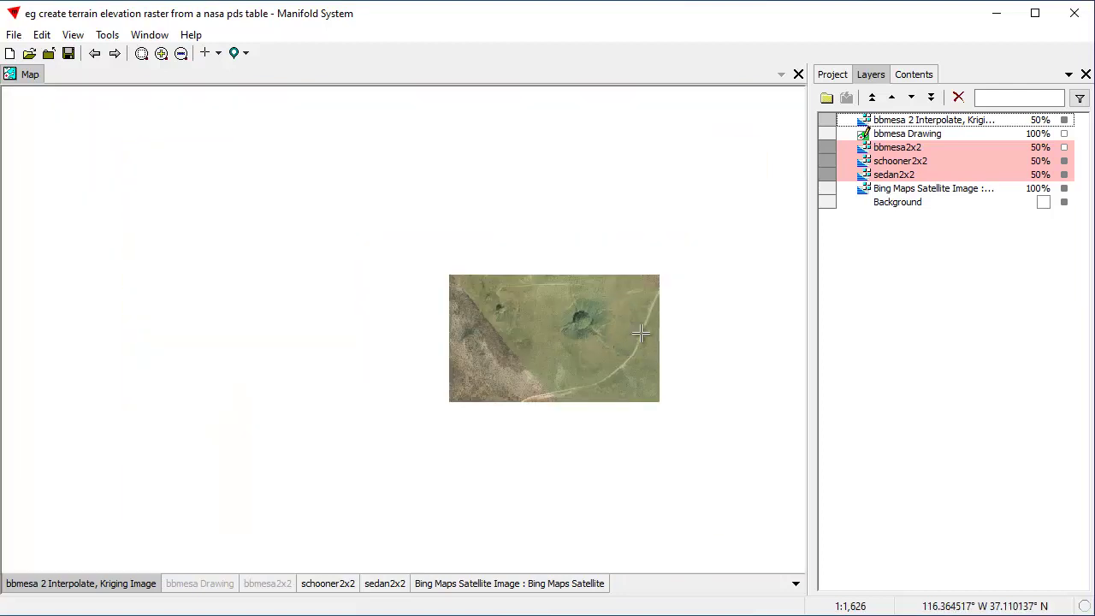
pyautogui.scroll(3, 703, 383)
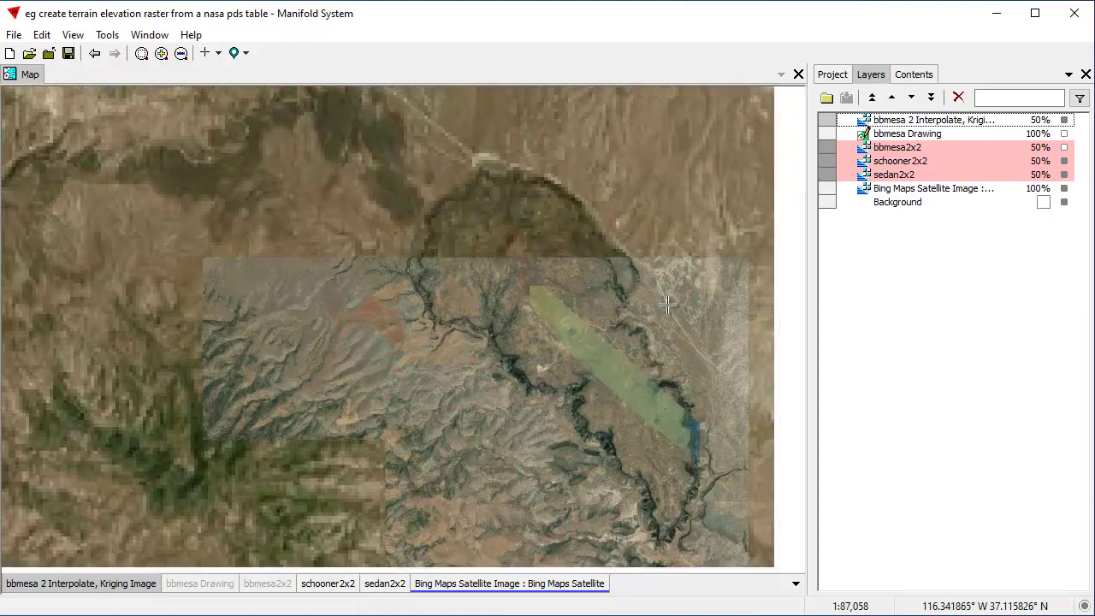
pyautogui.moveTo(668, 304); pyautogui.dragTo(466, 227)
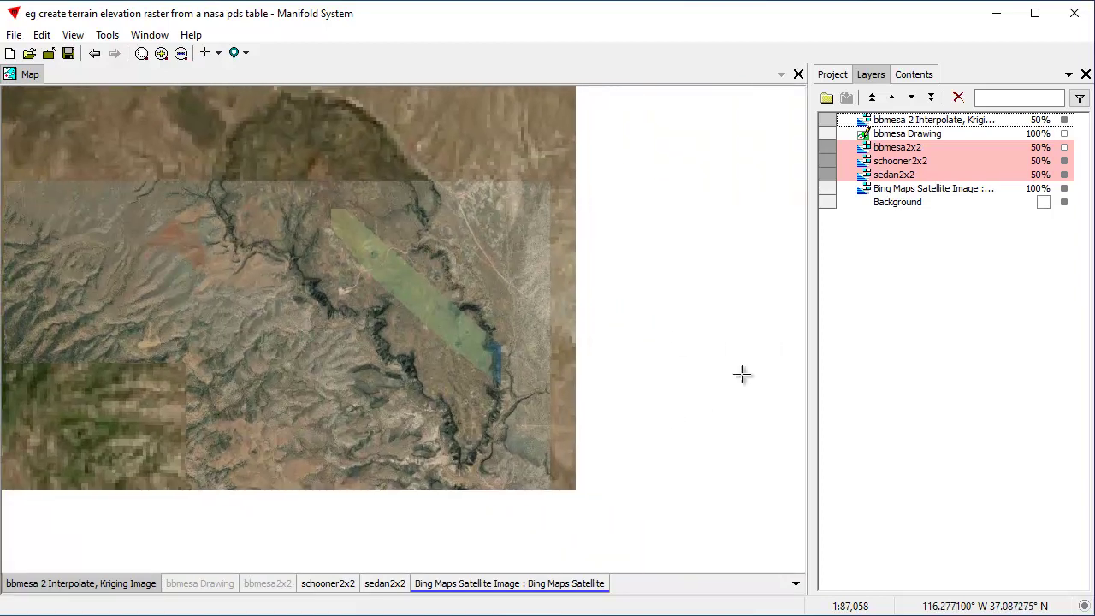
pyautogui.scroll(-4, 707, 343)
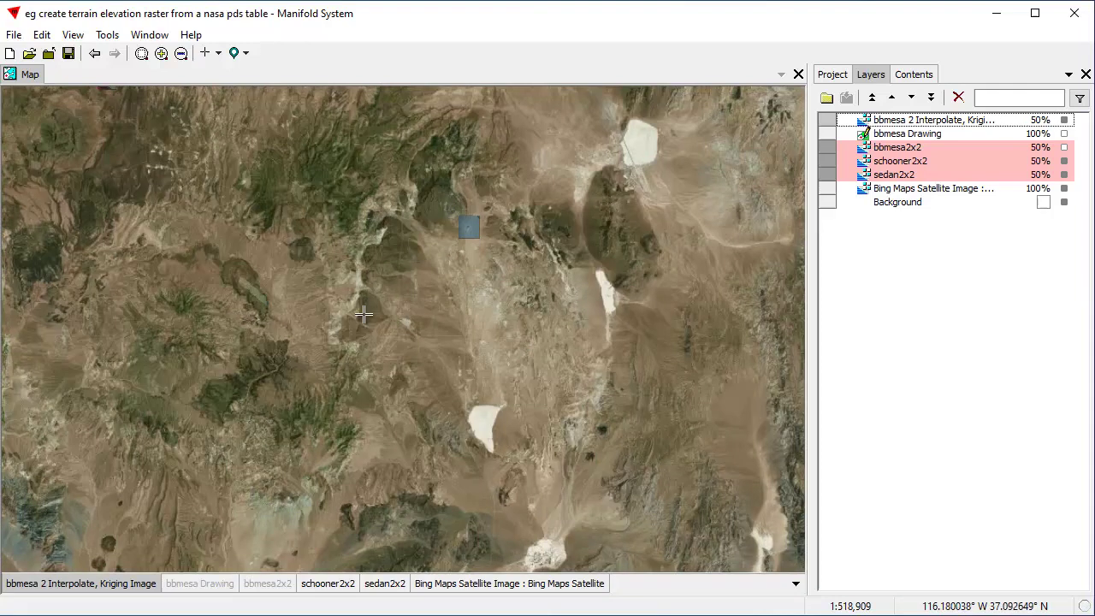
pyautogui.click(517, 584)
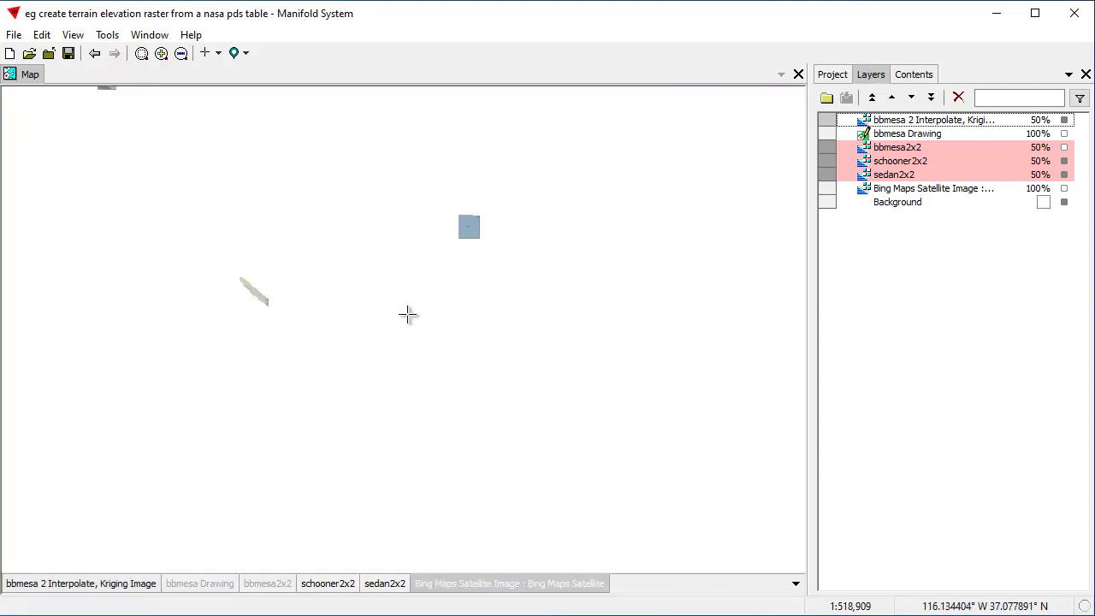
pyautogui.moveTo(408, 313); pyautogui.dragTo(487, 443)
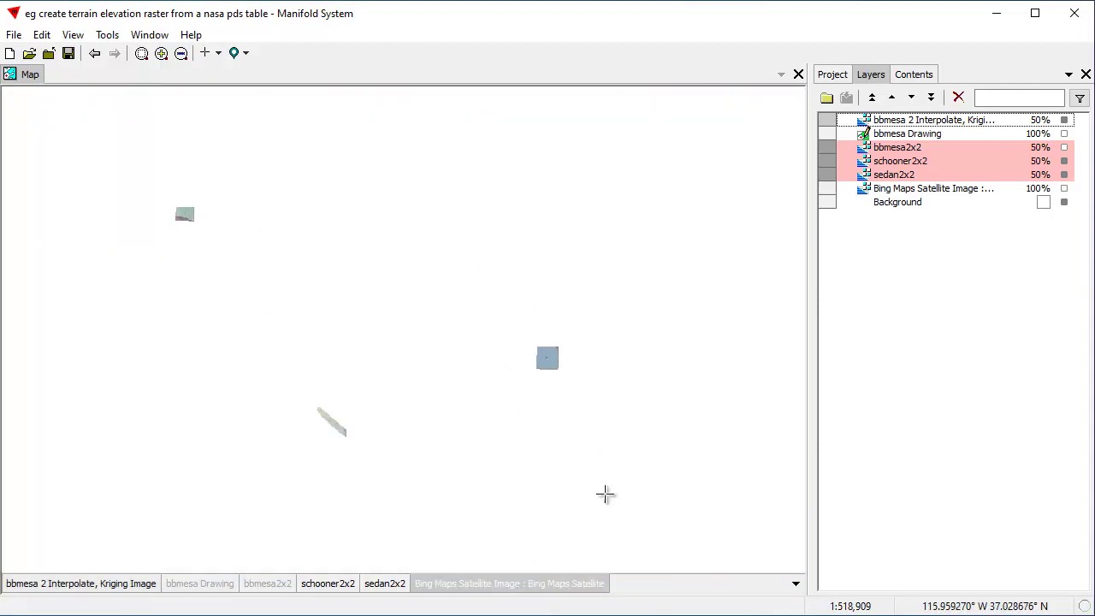
# - Zoom to the sedan2x2, schooner2x2 and kriging rasters, then restore Bing and center on the schooner crater
pyautogui.doubleClick(385, 585)
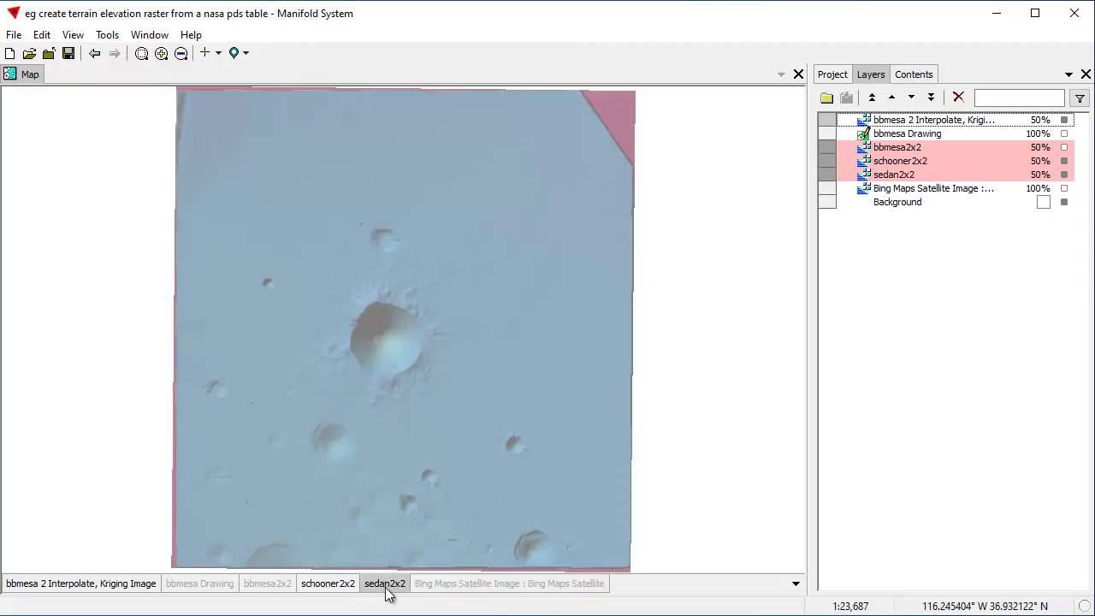
pyautogui.doubleClick(340, 586)
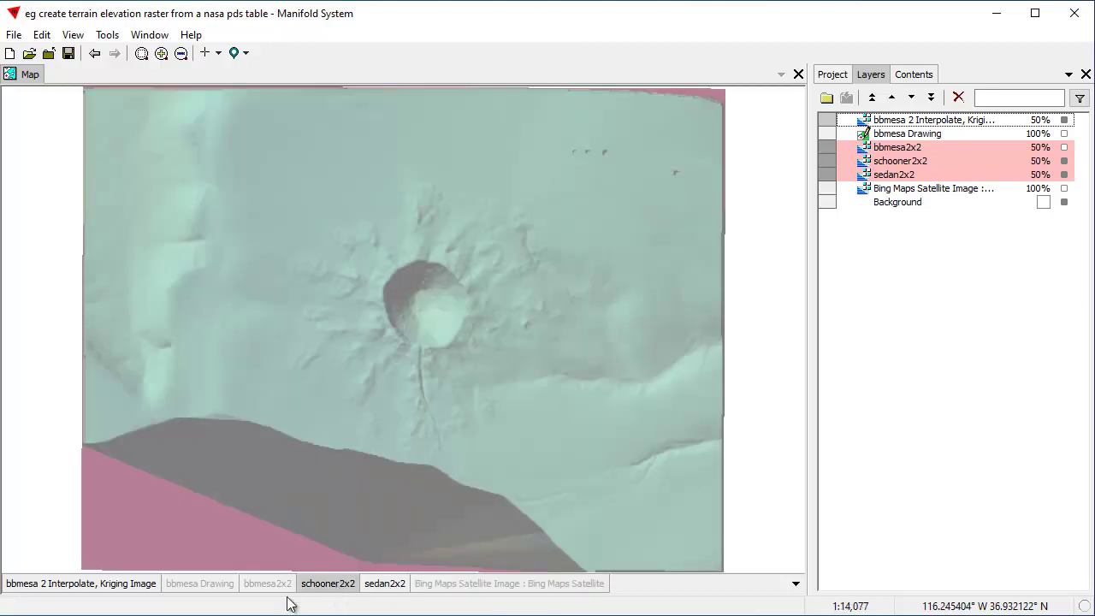
pyautogui.doubleClick(99, 587)
pyautogui.doubleClick(387, 585)
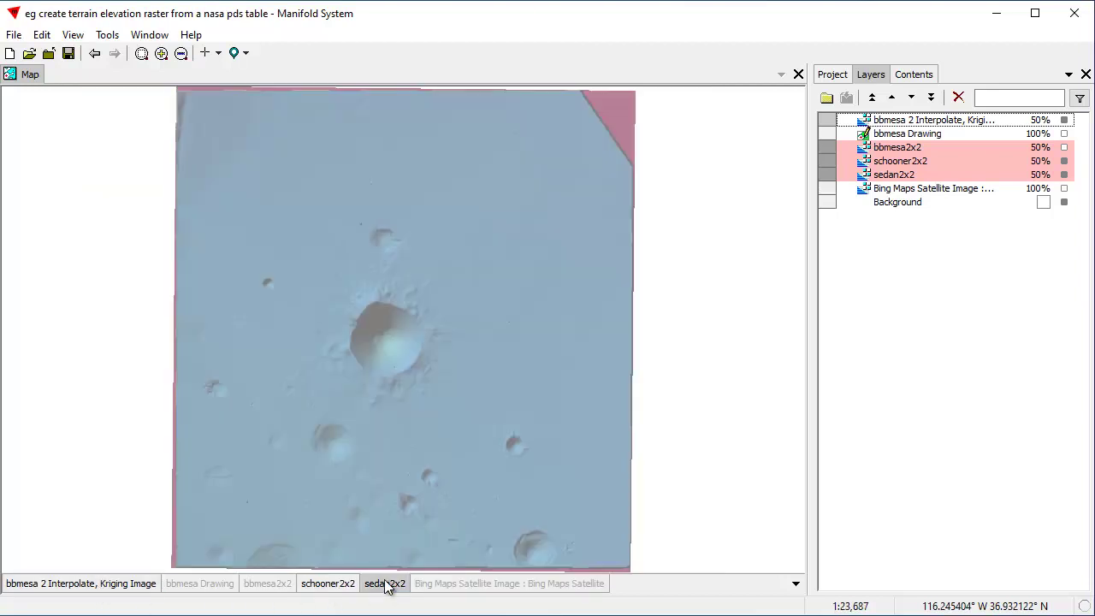
pyautogui.doubleClick(328, 588)
pyautogui.keyDown('shift'); pyautogui.click(505, 589); pyautogui.keyUp('shift')
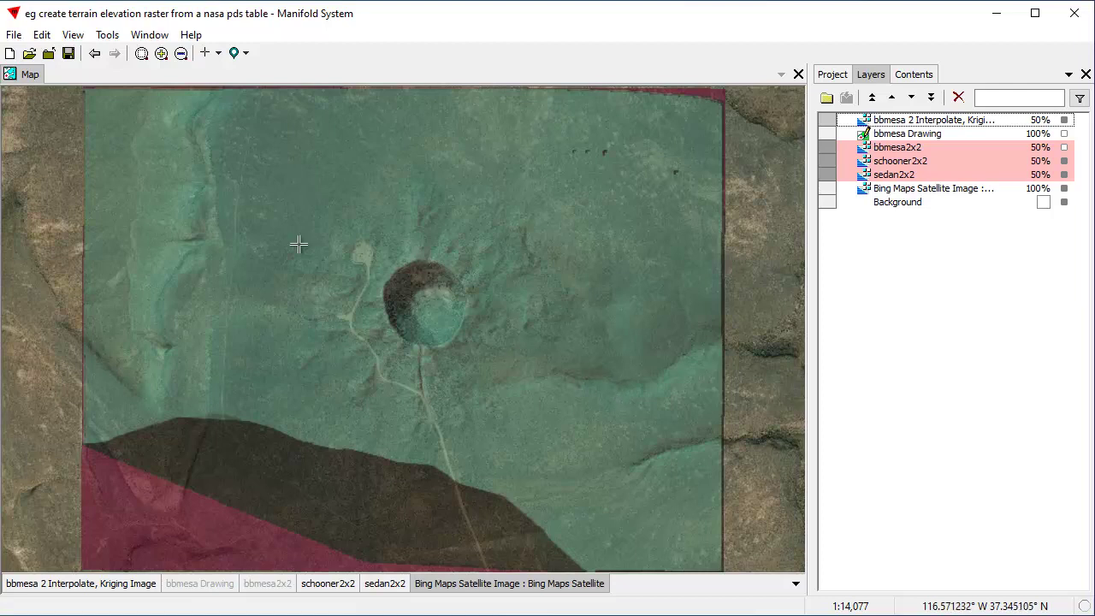
pyautogui.scroll(-2, 548, 401)
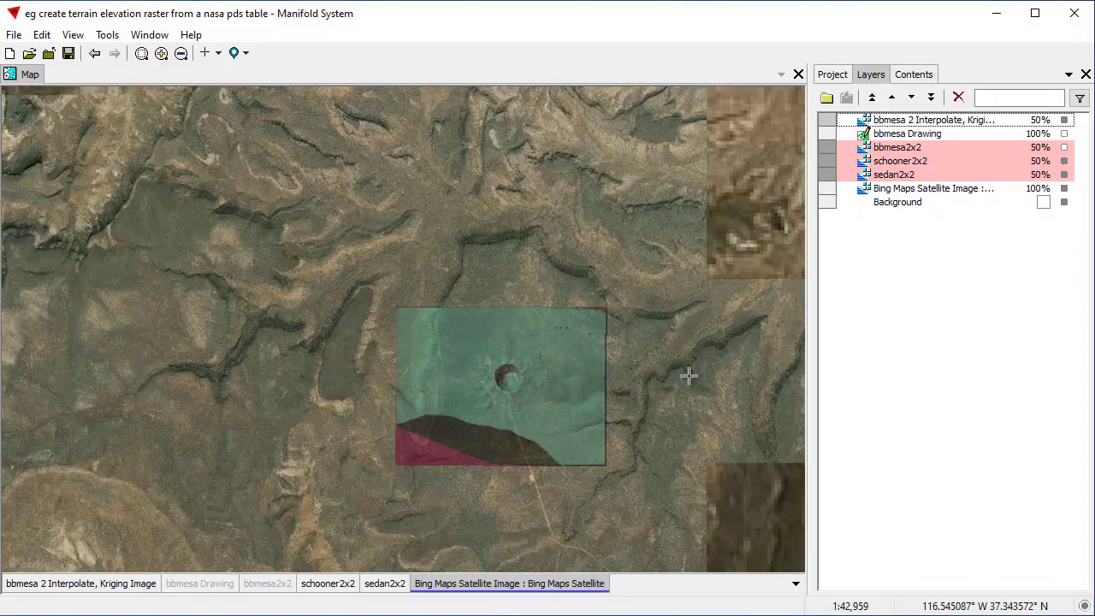
pyautogui.moveTo(706, 407); pyautogui.dragTo(600, 354)
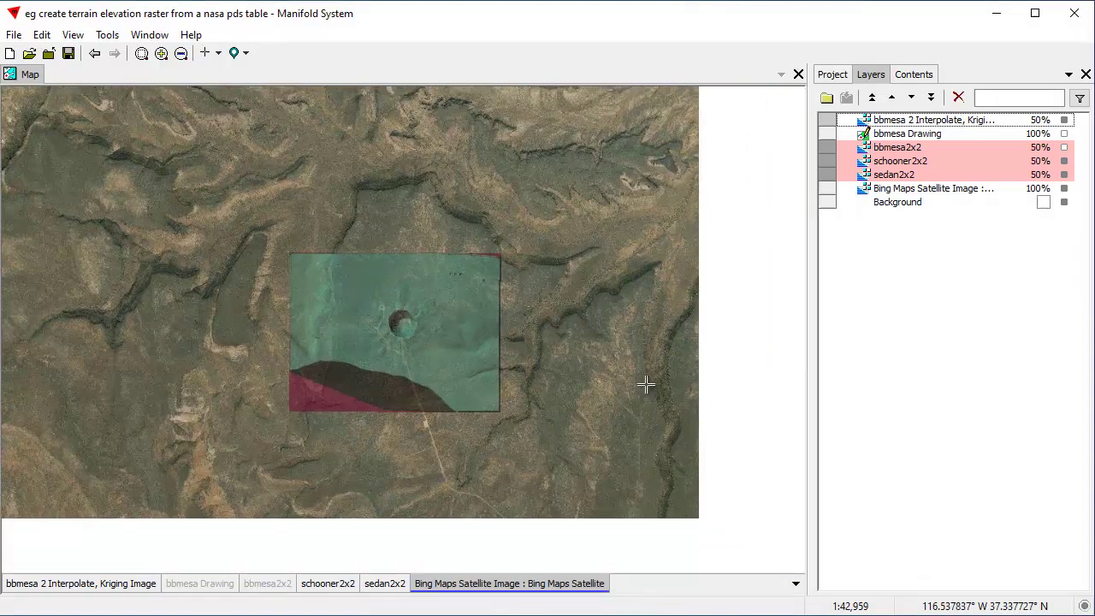